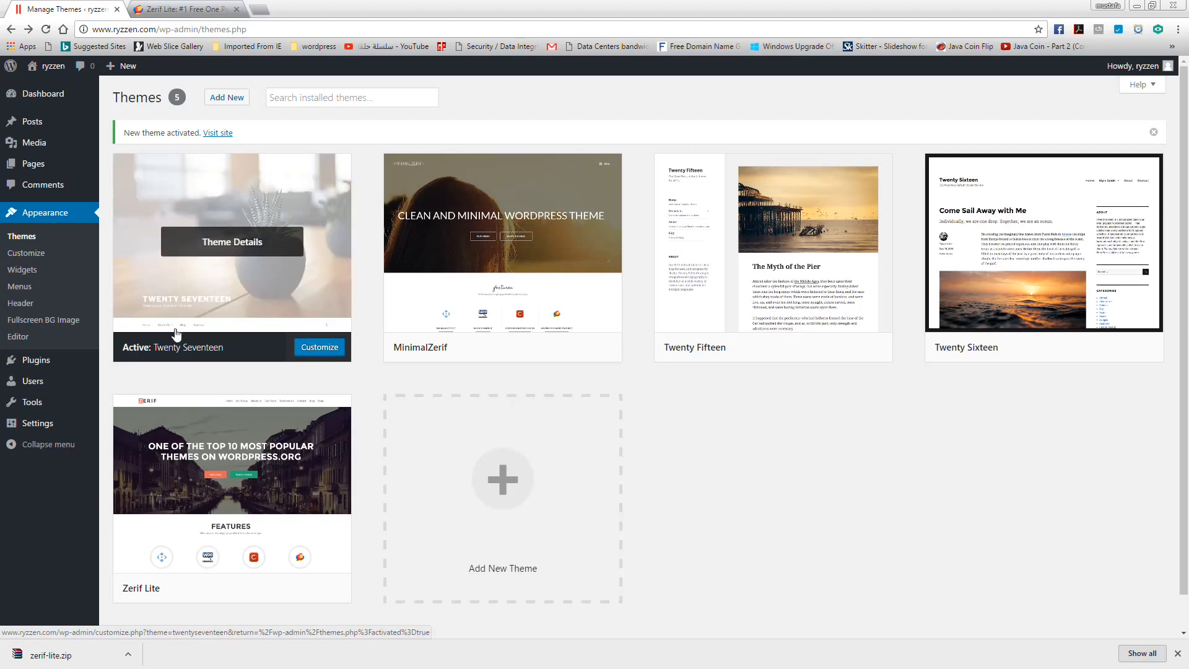
Open the customizer for the active Twenty Seventeen theme and review its Site Identity, Colors, Header Media and Menus sections.
{"action": "left_click", "coordinate": [317, 348]}
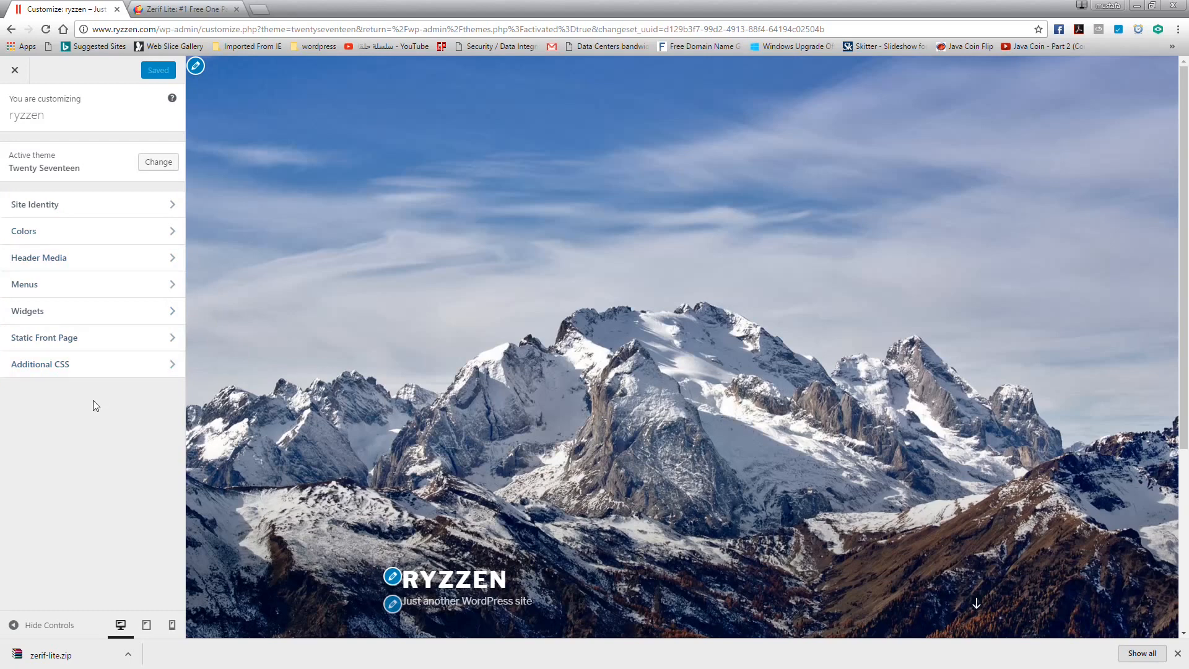
{"action": "left_click", "coordinate": [68, 206]}
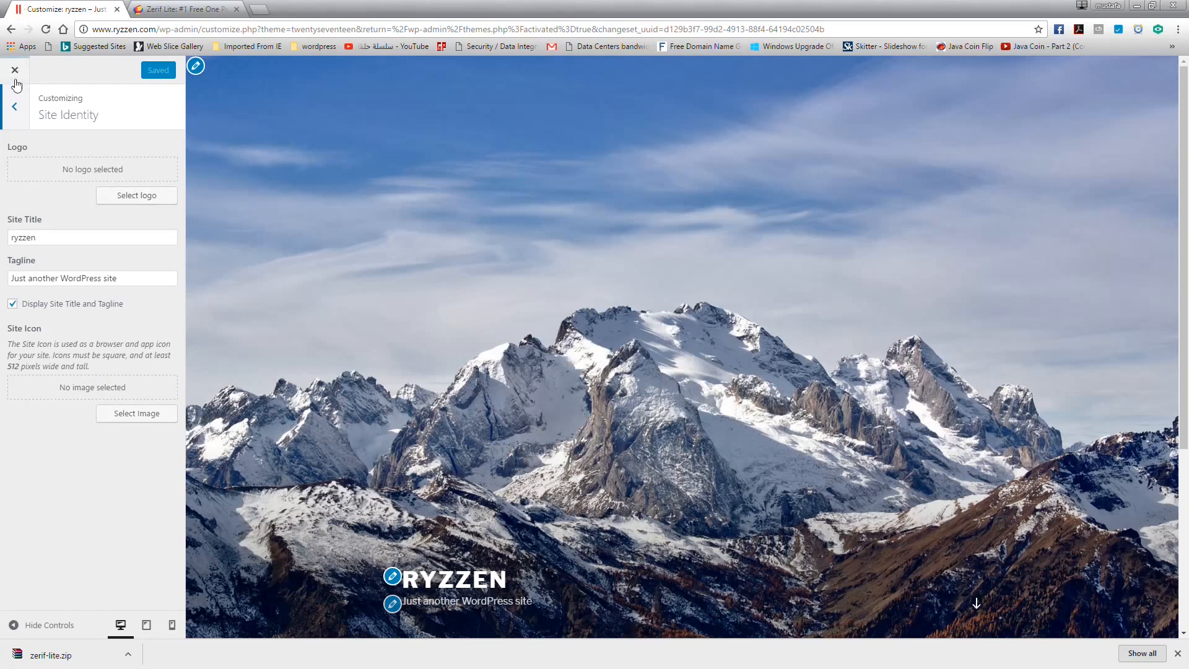
{"action": "left_click", "coordinate": [14, 106]}
{"action": "left_click", "coordinate": [57, 233]}
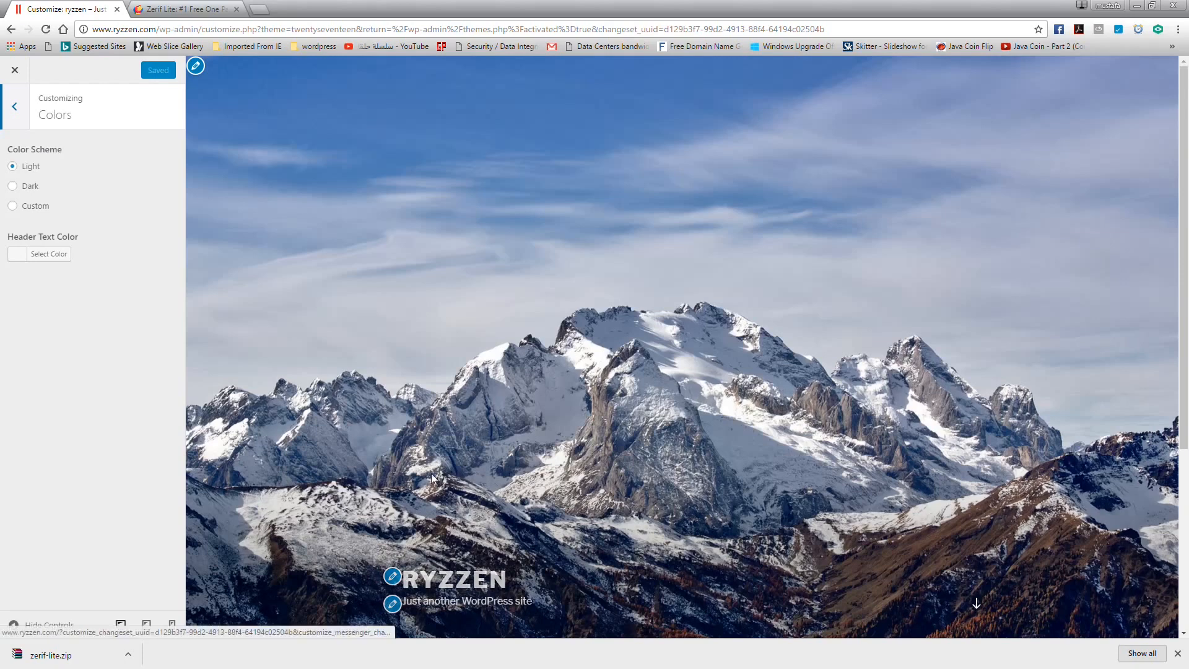
{"action": "left_click", "coordinate": [11, 115]}
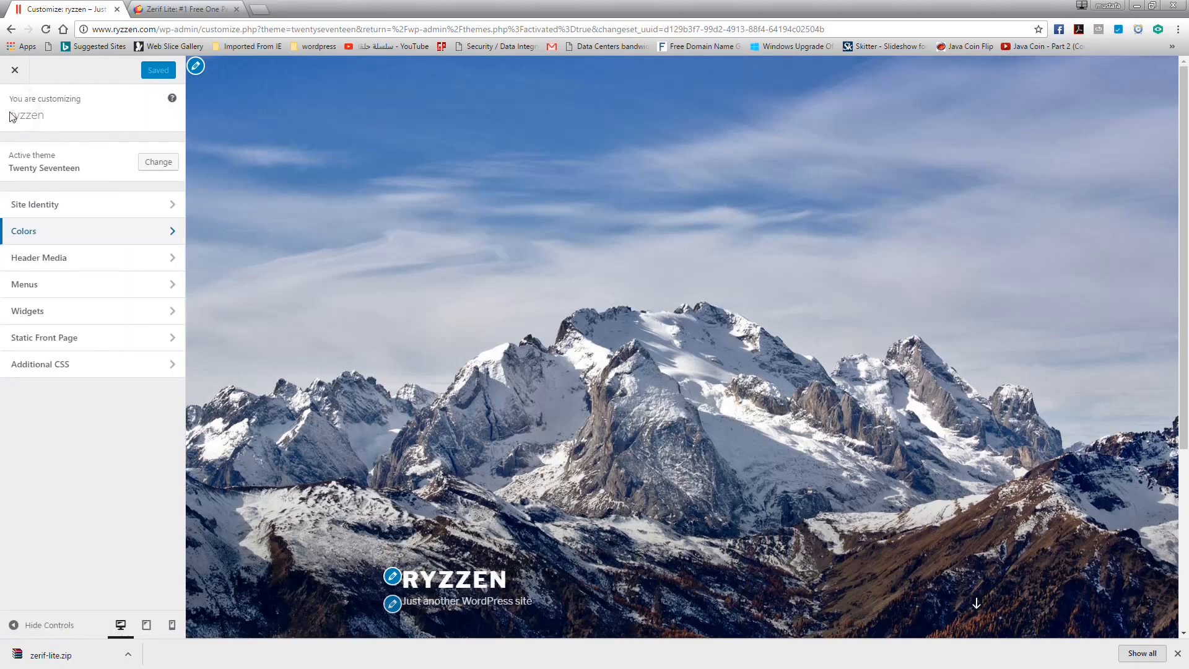
{"action": "left_click", "coordinate": [77, 260]}
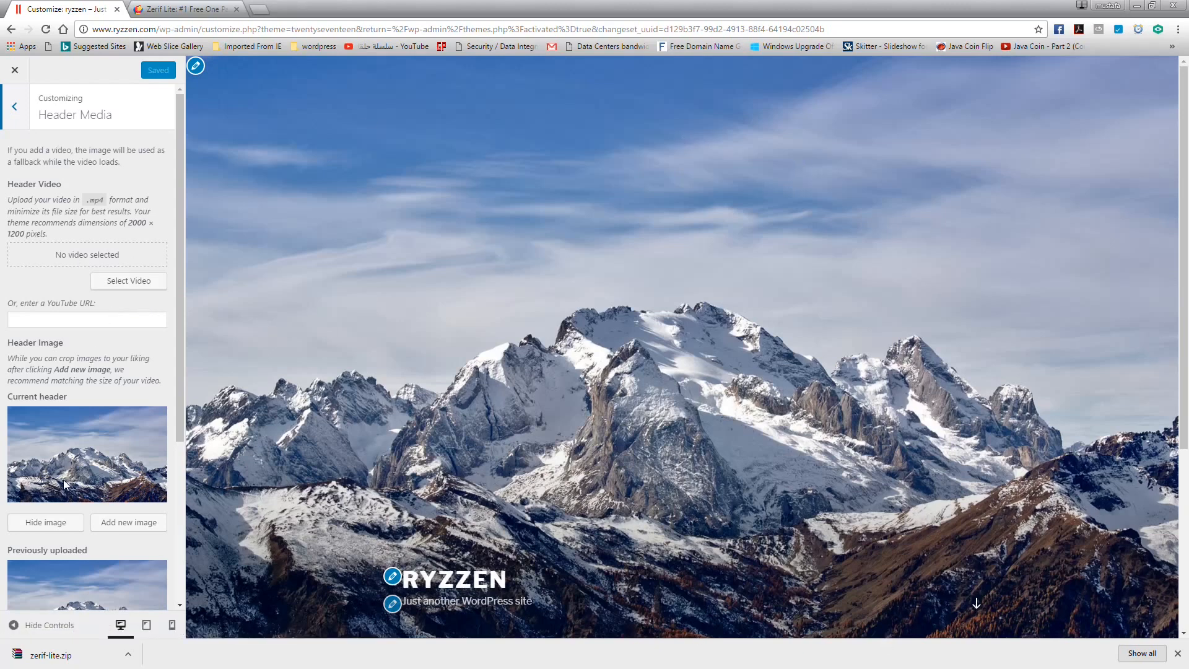
{"action": "left_click", "coordinate": [15, 114]}
{"action": "left_click", "coordinate": [51, 282]}
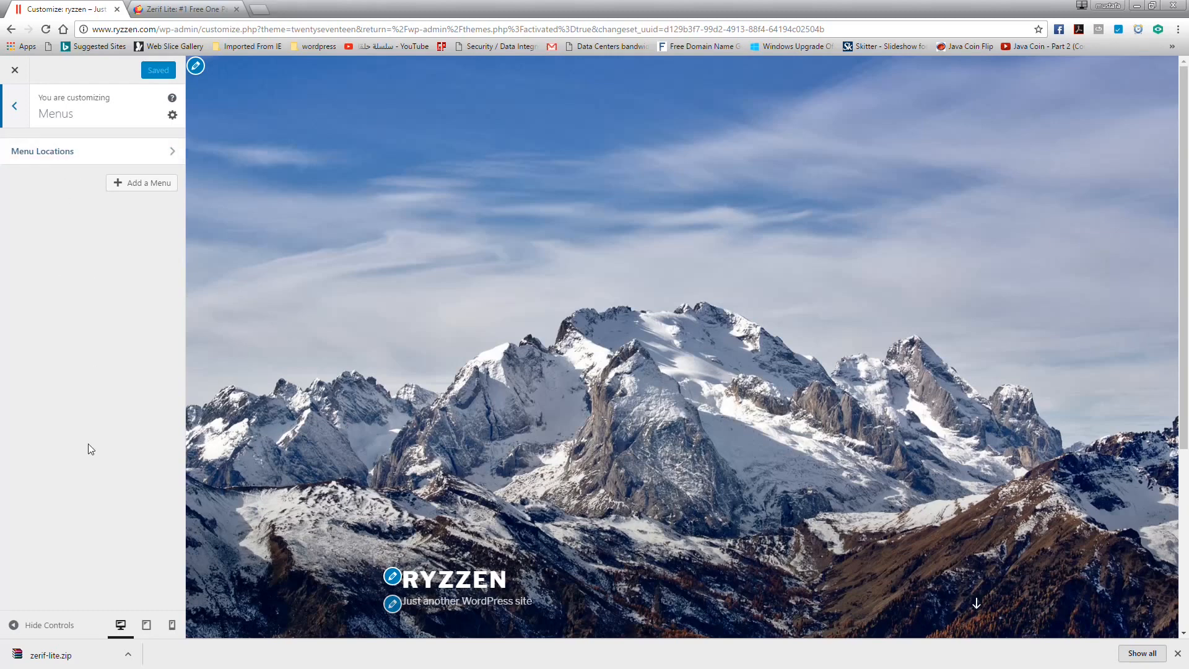
{"action": "left_click", "coordinate": [17, 122]}
Add a Calendar widget to the Footer 1 widget area and return to the customizer's section overview.
{"action": "left_click", "coordinate": [60, 313]}
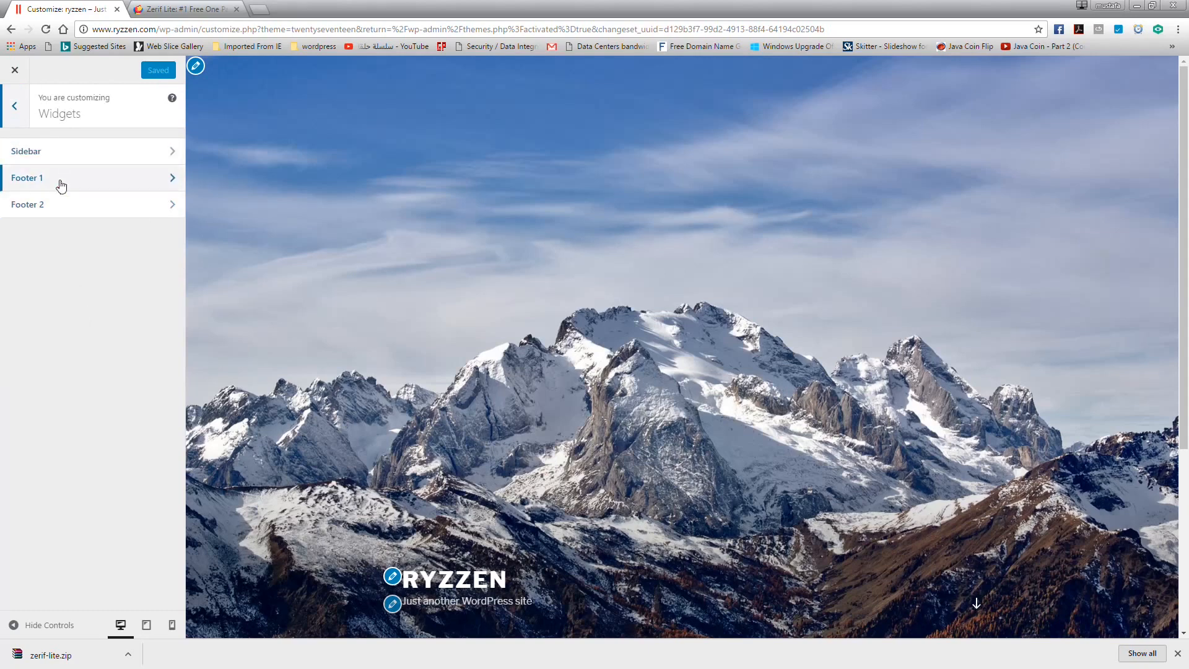
{"action": "scroll", "coordinate": [434, 266], "scroll_direction": "down", "scroll_amount": 4}
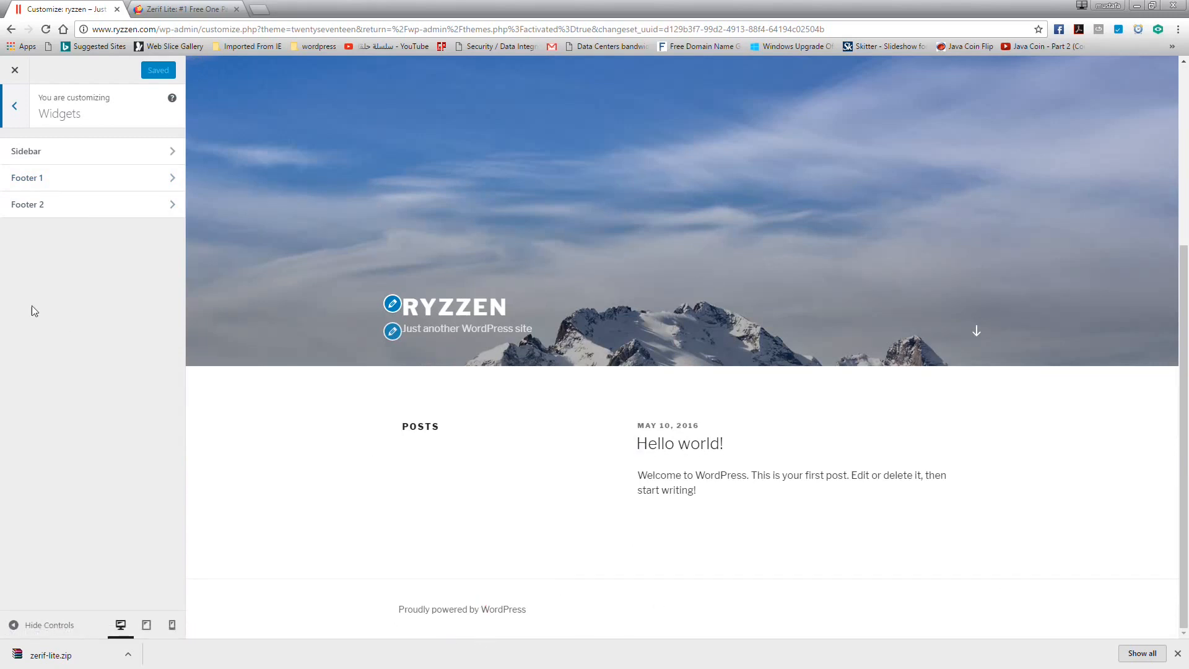
{"action": "left_click", "coordinate": [50, 178]}
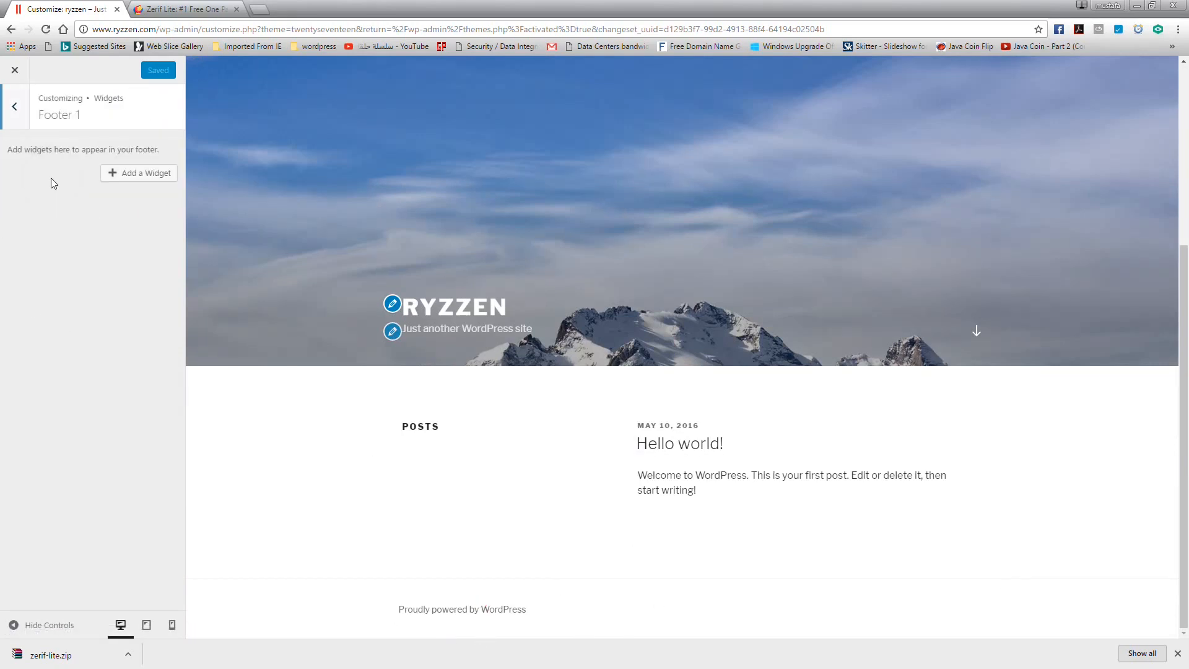
{"action": "left_click", "coordinate": [120, 173]}
{"action": "left_click", "coordinate": [281, 176]}
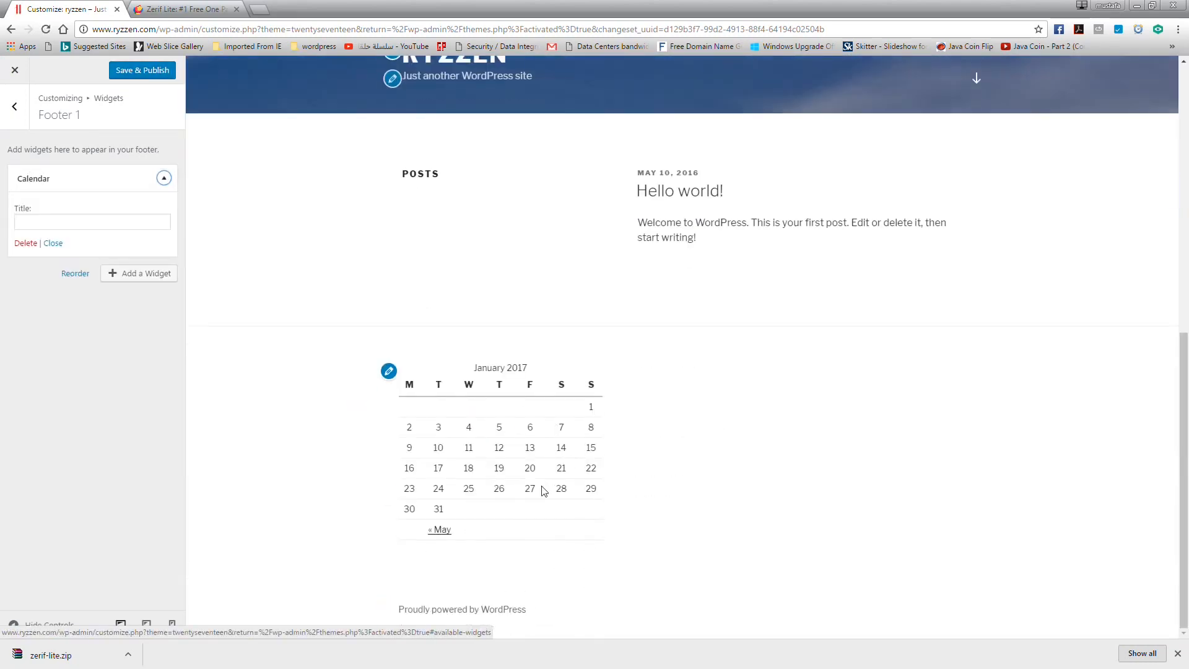
{"action": "left_click", "coordinate": [13, 106]}
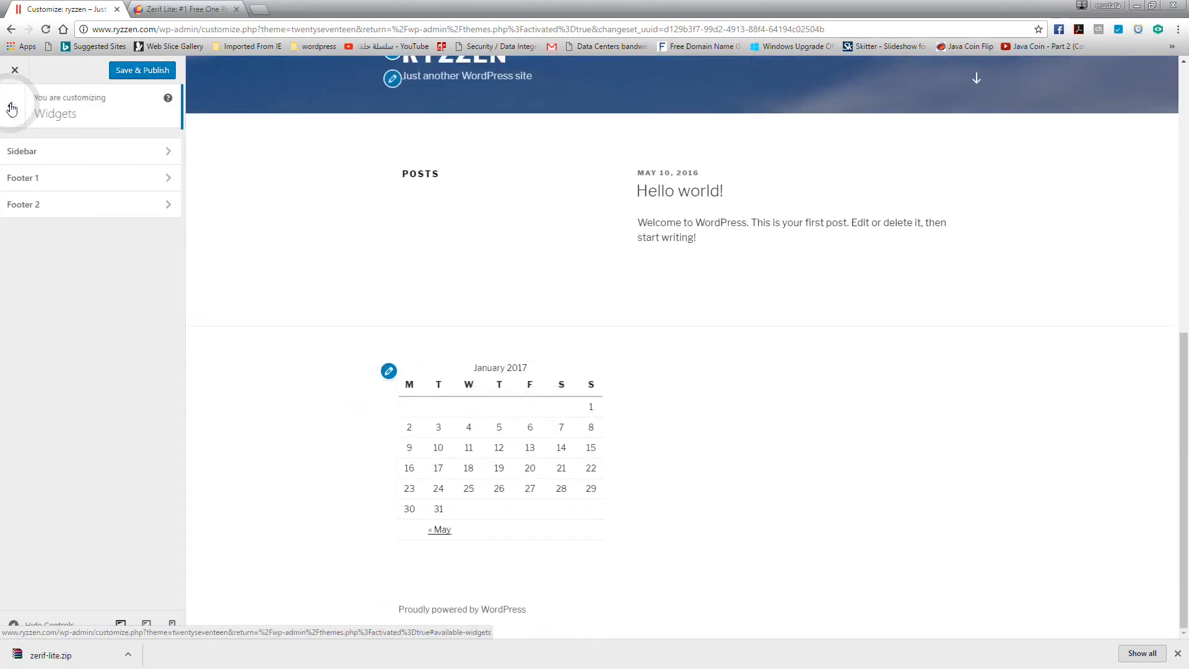
{"action": "left_click", "coordinate": [12, 106]}
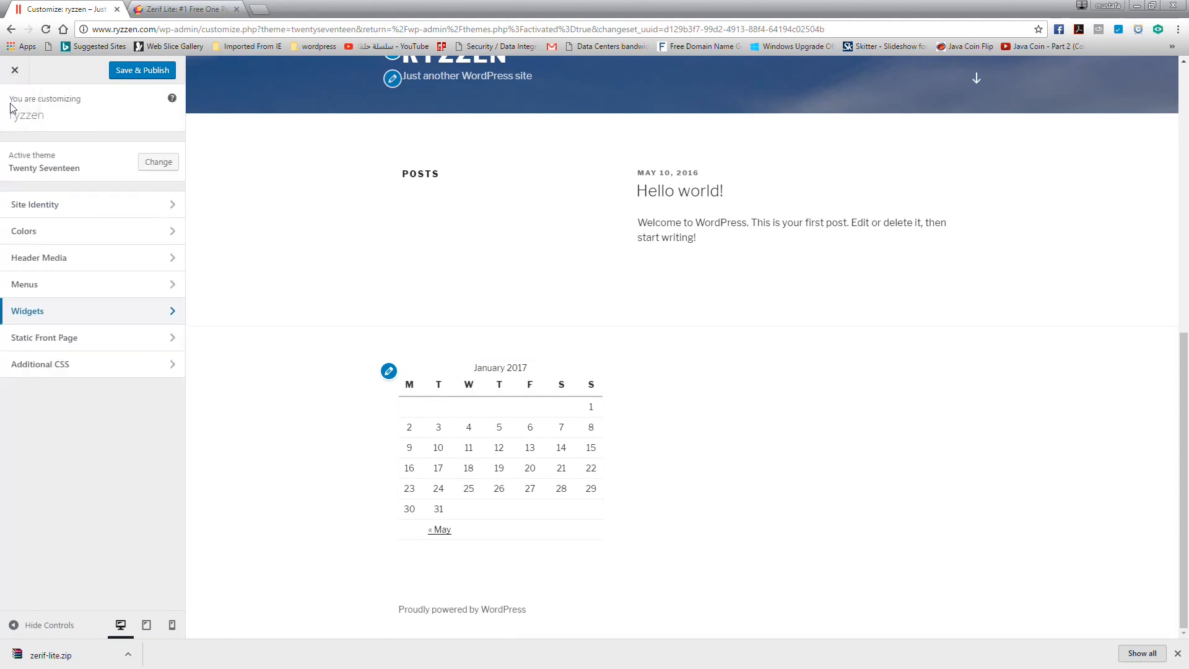
Switch the front page display to a static page and back to the latest posts, comparing the preview.
{"action": "left_click", "coordinate": [54, 338]}
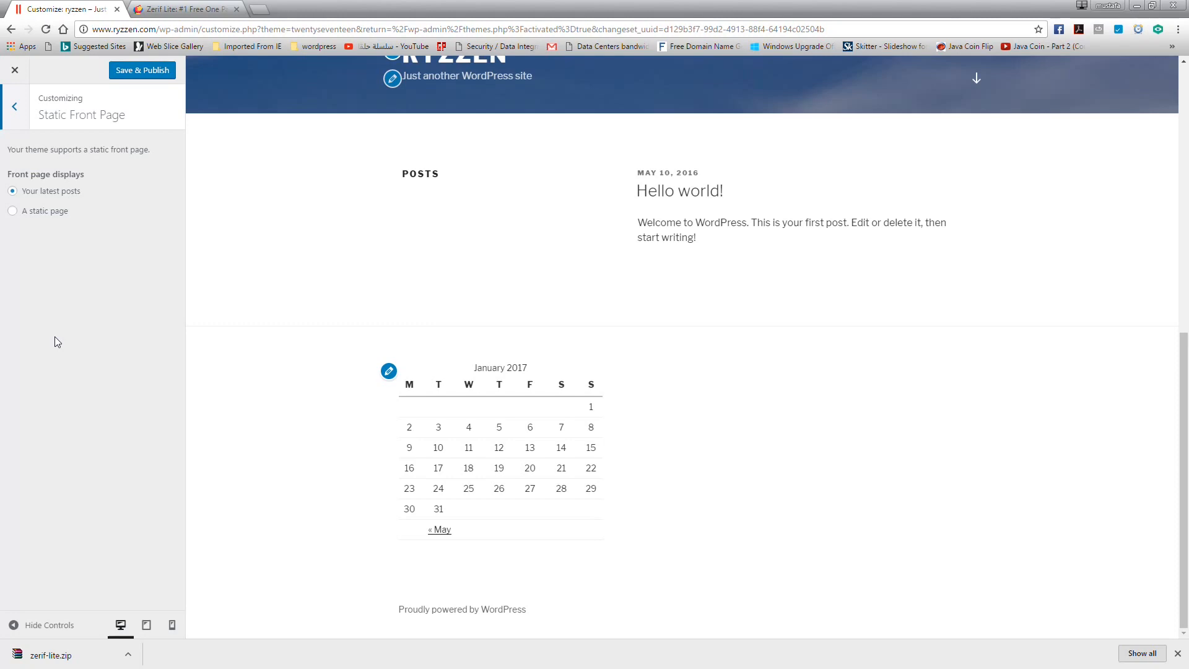
{"action": "scroll", "coordinate": [645, 419], "scroll_direction": "up", "scroll_amount": 7}
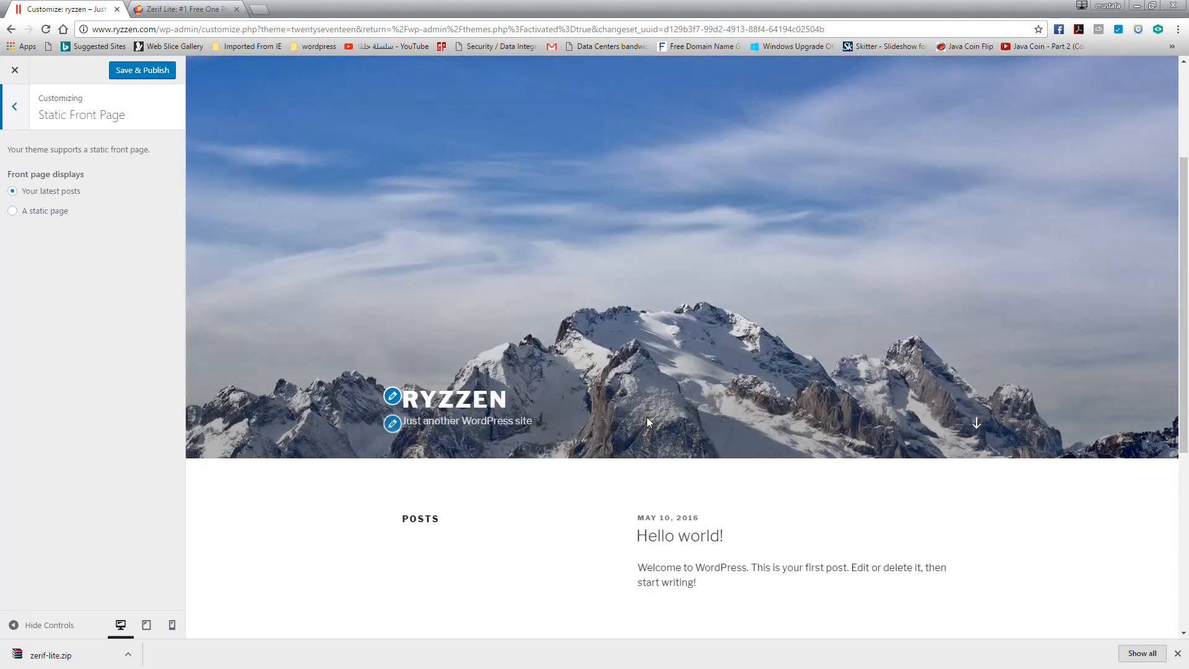
{"action": "scroll", "coordinate": [707, 282], "scroll_direction": "down", "scroll_amount": 7}
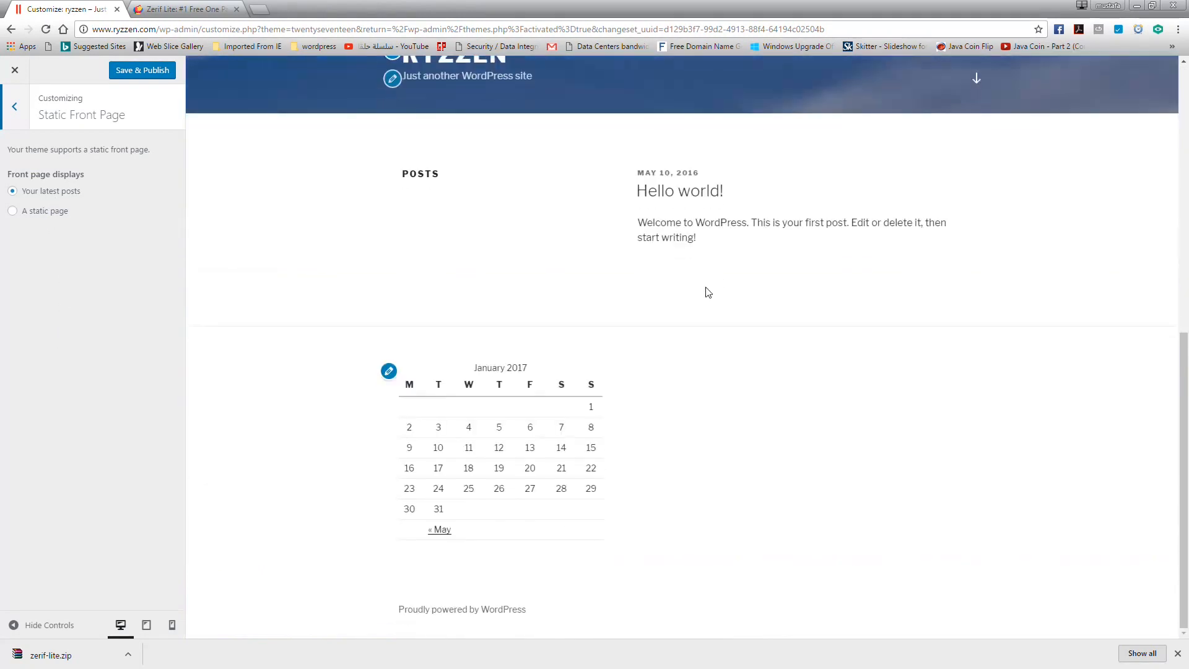
{"action": "scroll", "coordinate": [704, 297], "scroll_direction": "up", "scroll_amount": 7}
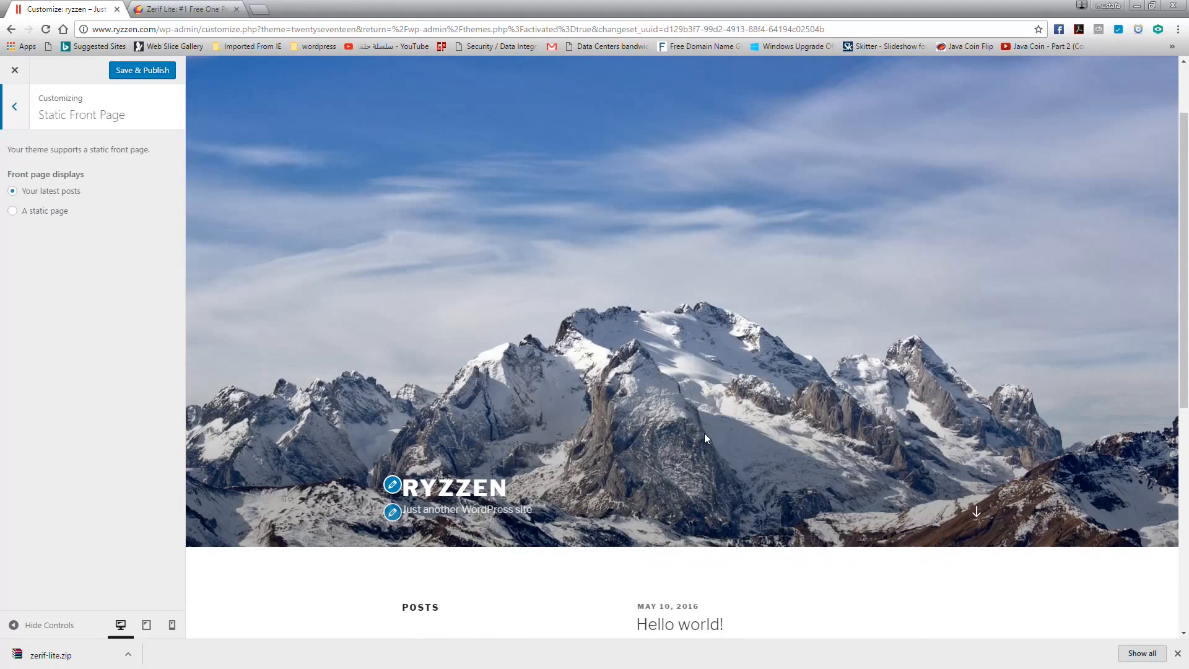
{"action": "left_click", "coordinate": [13, 211]}
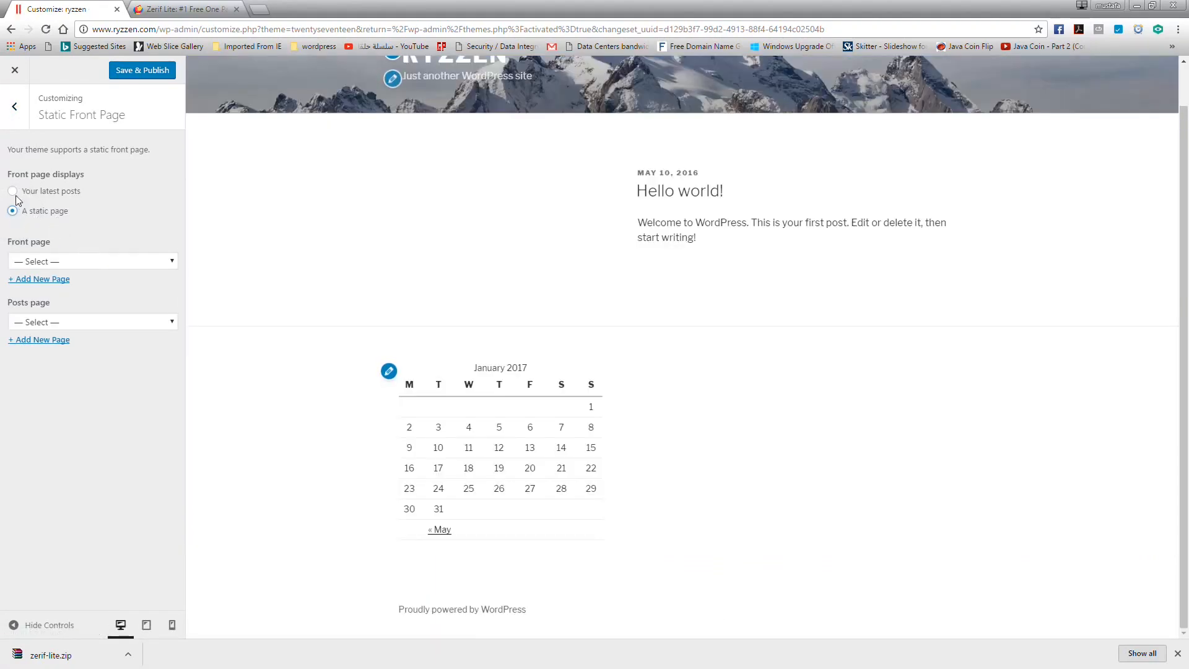
{"action": "left_click", "coordinate": [12, 193]}
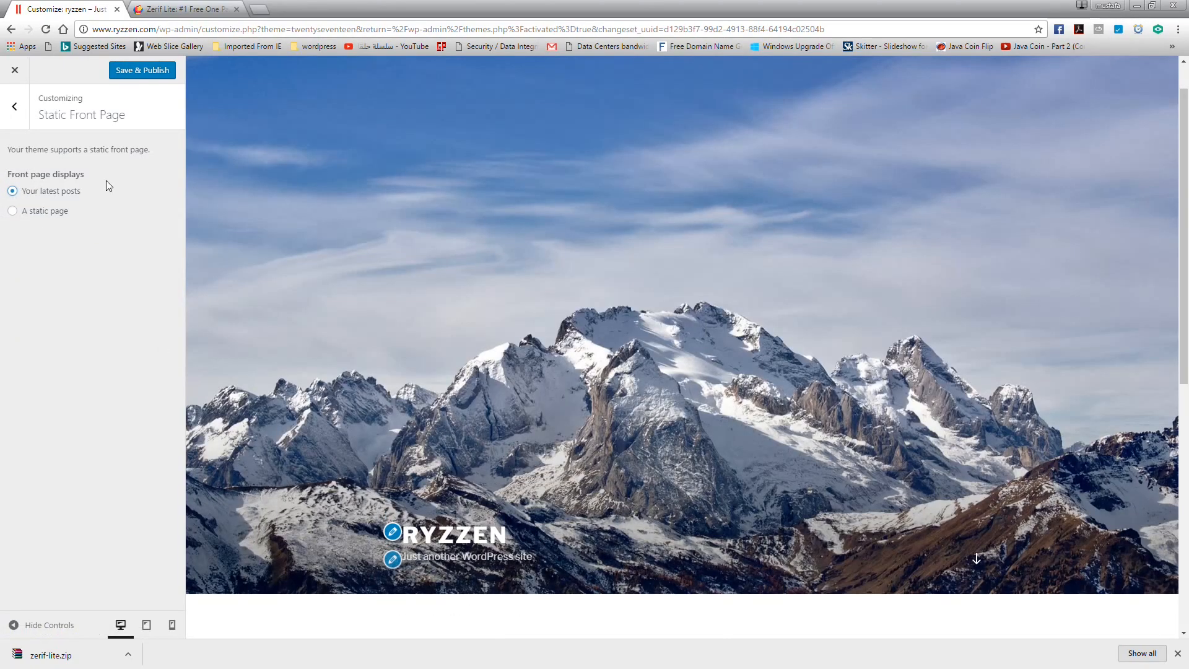
{"action": "scroll", "coordinate": [616, 363], "scroll_direction": "down", "scroll_amount": 5}
{"action": "scroll", "coordinate": [613, 366], "scroll_direction": "up", "scroll_amount": 5}
Review the Additional CSS section and the Zerif Lite web page, and leave the customizer without saving the changes.
{"action": "left_click", "coordinate": [14, 106]}
{"action": "left_click", "coordinate": [44, 366]}
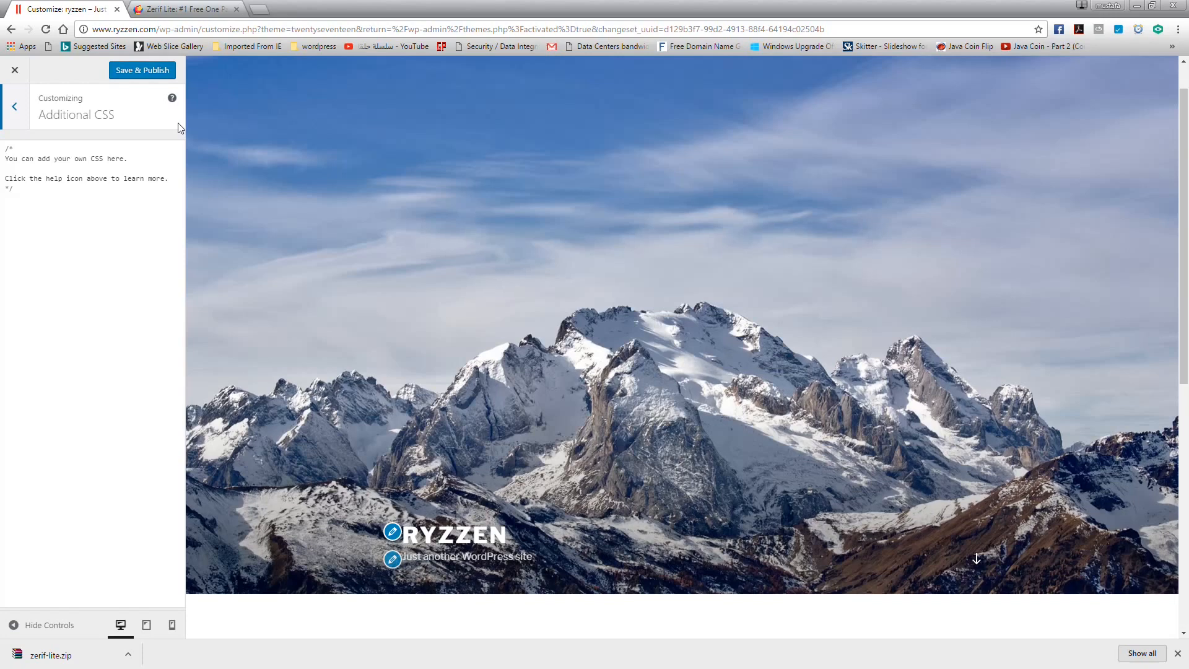
{"action": "left_click", "coordinate": [12, 108]}
{"action": "left_click", "coordinate": [186, 9]}
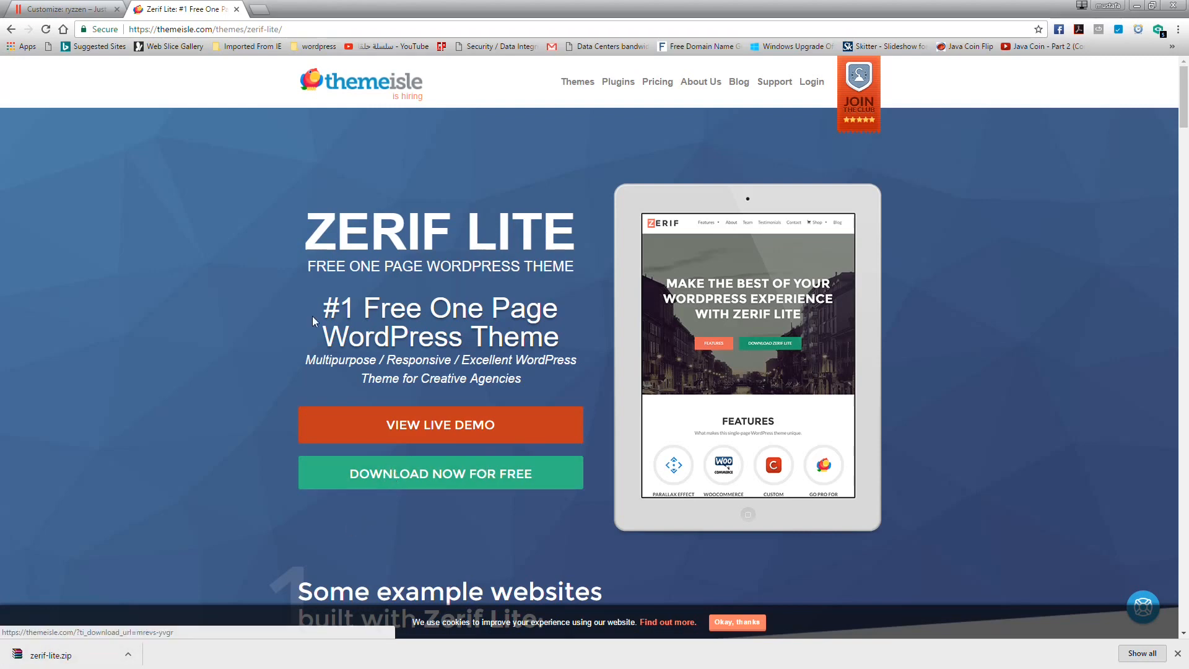
{"action": "left_click", "coordinate": [64, 10]}
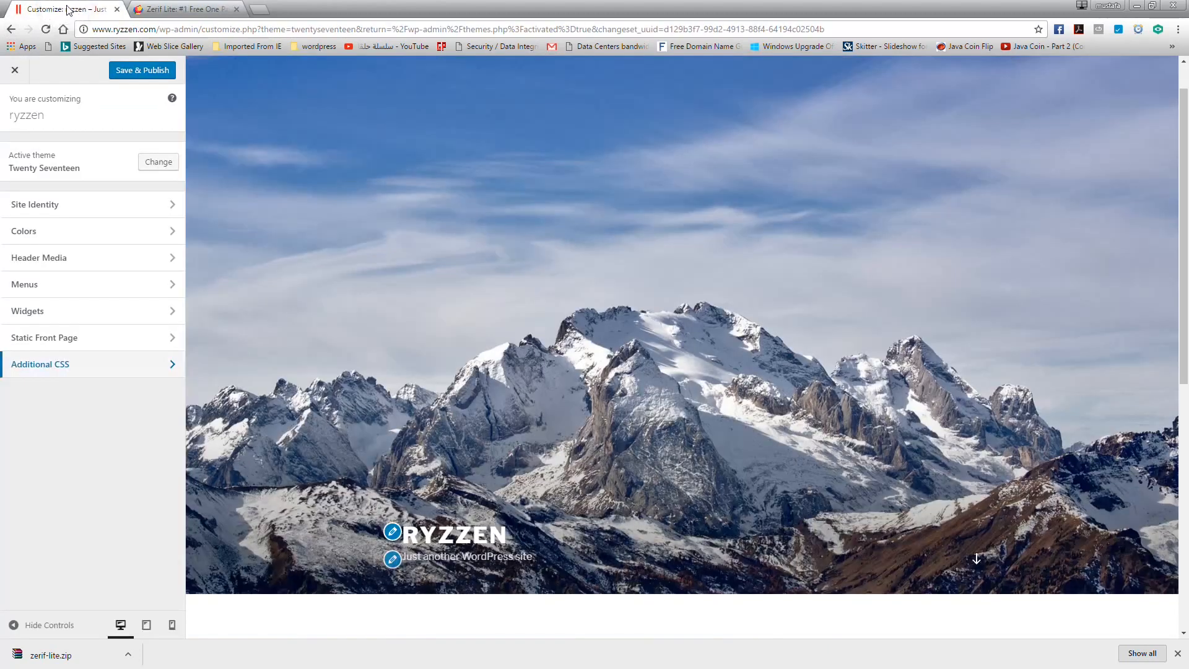
{"action": "left_click", "coordinate": [15, 71]}
{"action": "left_click", "coordinate": [633, 97]}
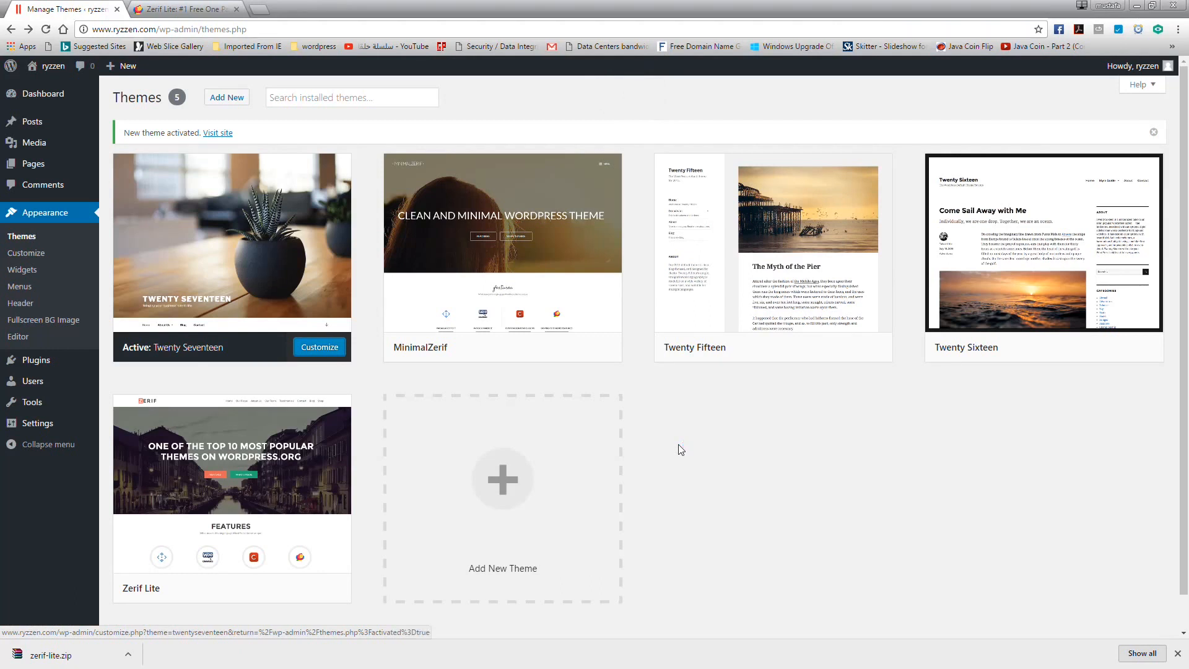
View the form for uploading a theme in .zip format and its file selection dialog without choosing a file.
{"action": "left_click", "coordinate": [223, 98]}
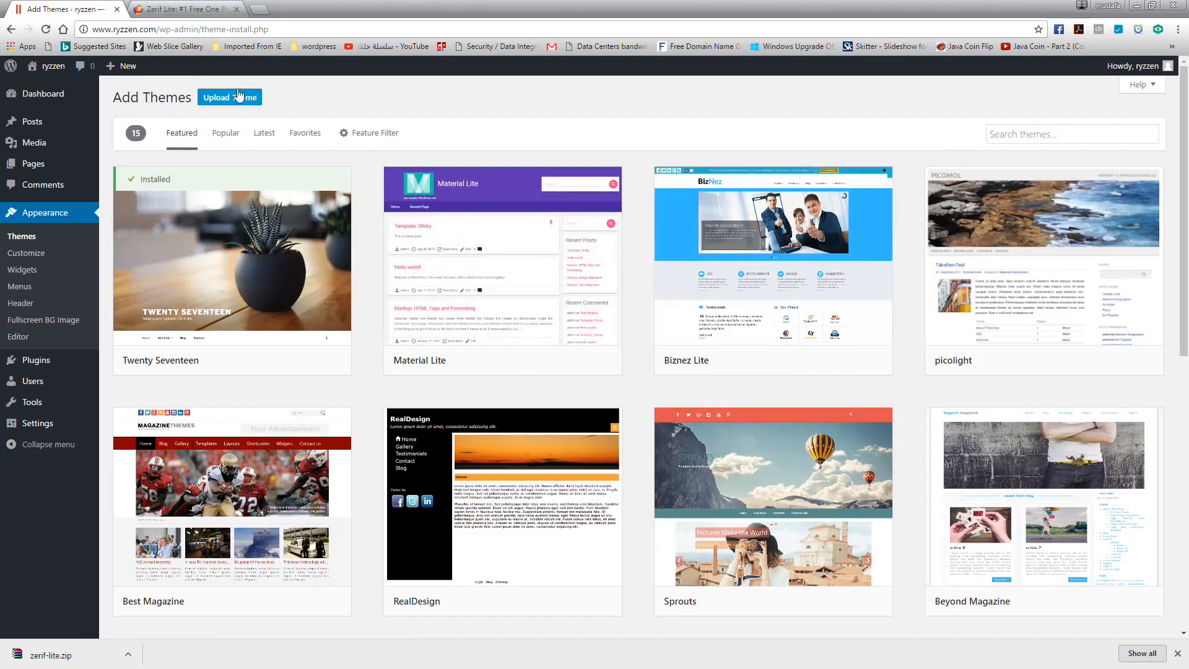
{"action": "left_click", "coordinate": [240, 99]}
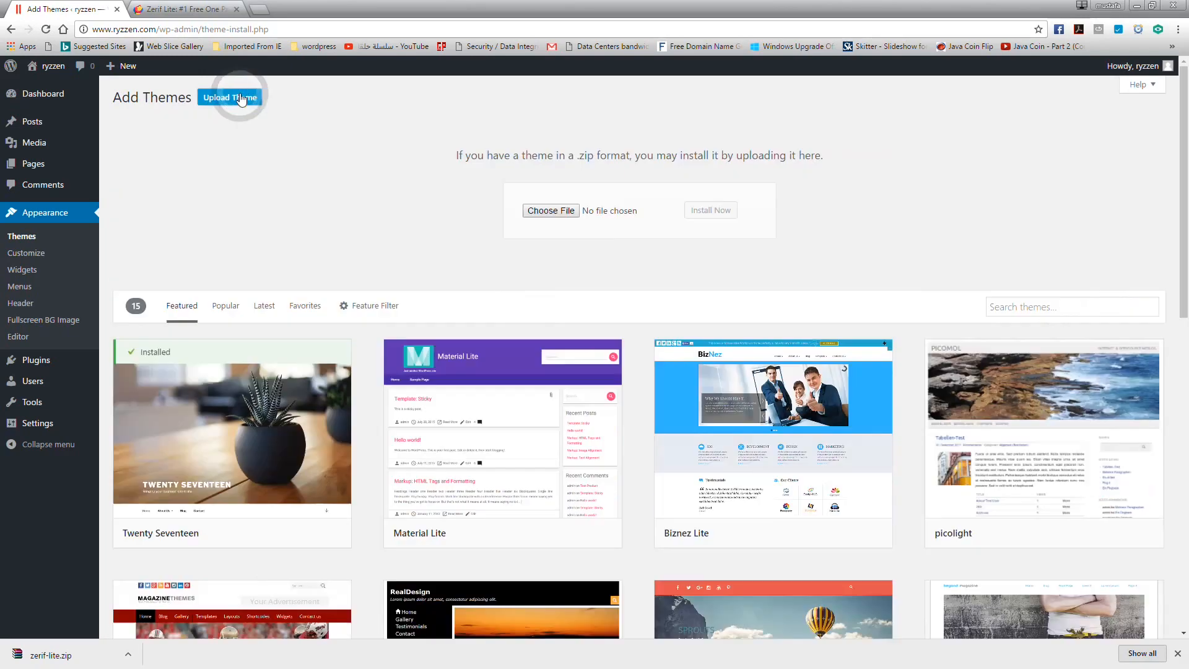
{"action": "left_click", "coordinate": [569, 212]}
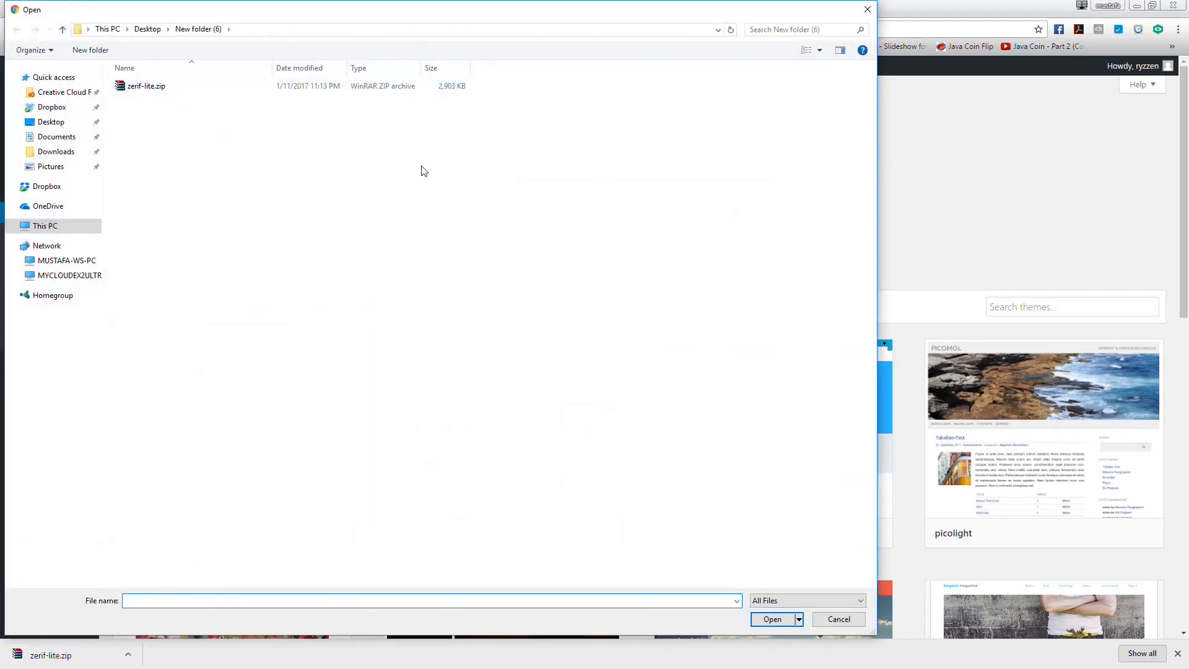
{"action": "left_click", "coordinate": [837, 619]}
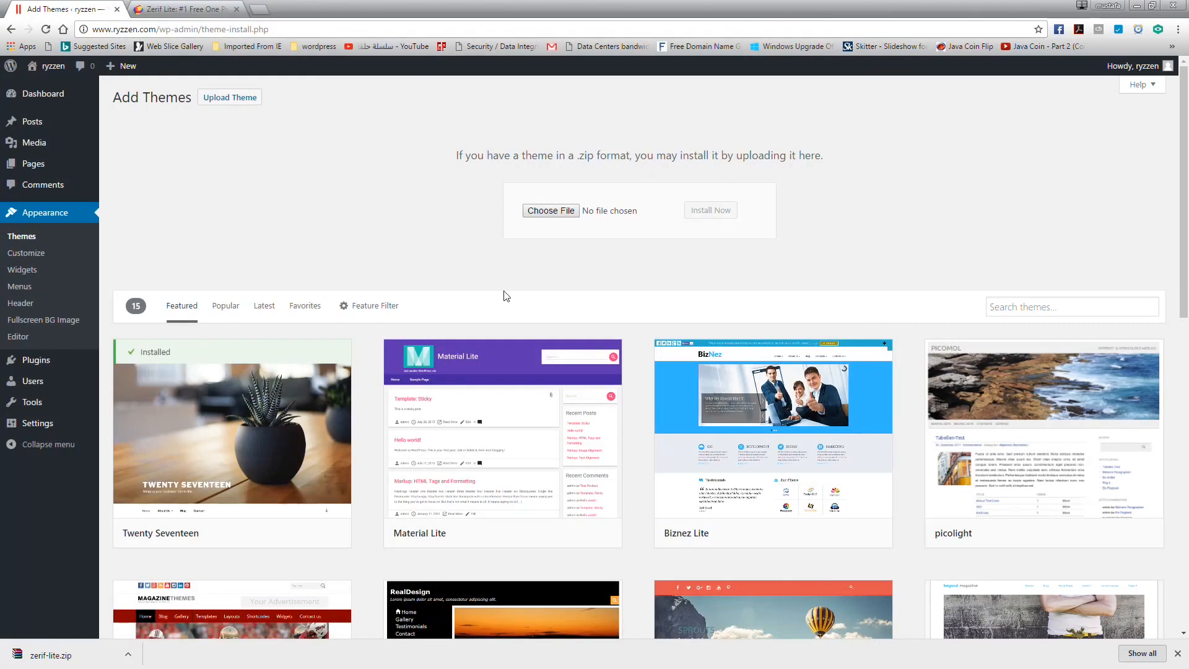
Activate the installed Zerif Lite theme and open it in the customizer.
{"action": "left_click", "coordinate": [31, 234]}
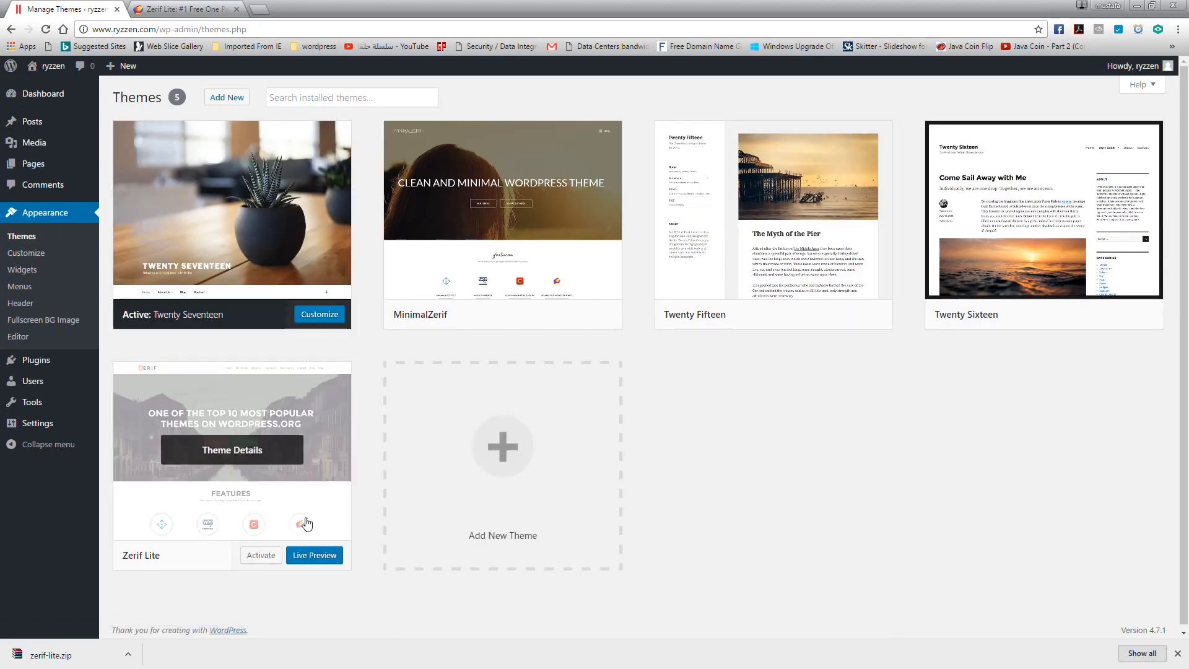
{"action": "left_click", "coordinate": [261, 558]}
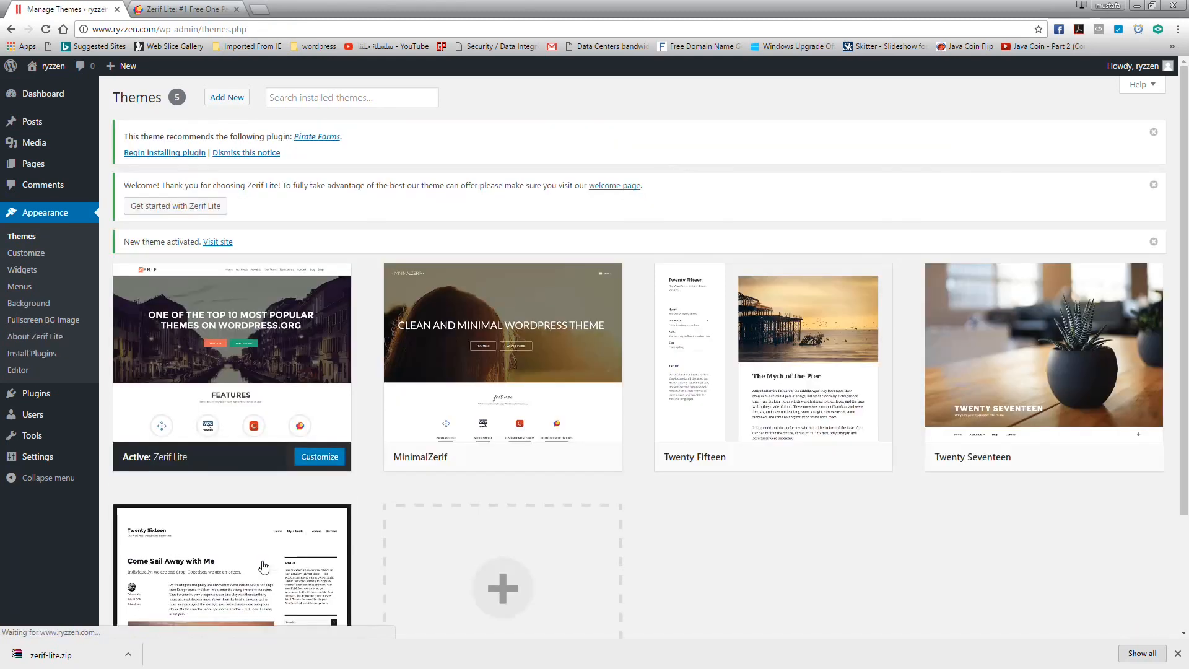
{"action": "left_click", "coordinate": [23, 254]}
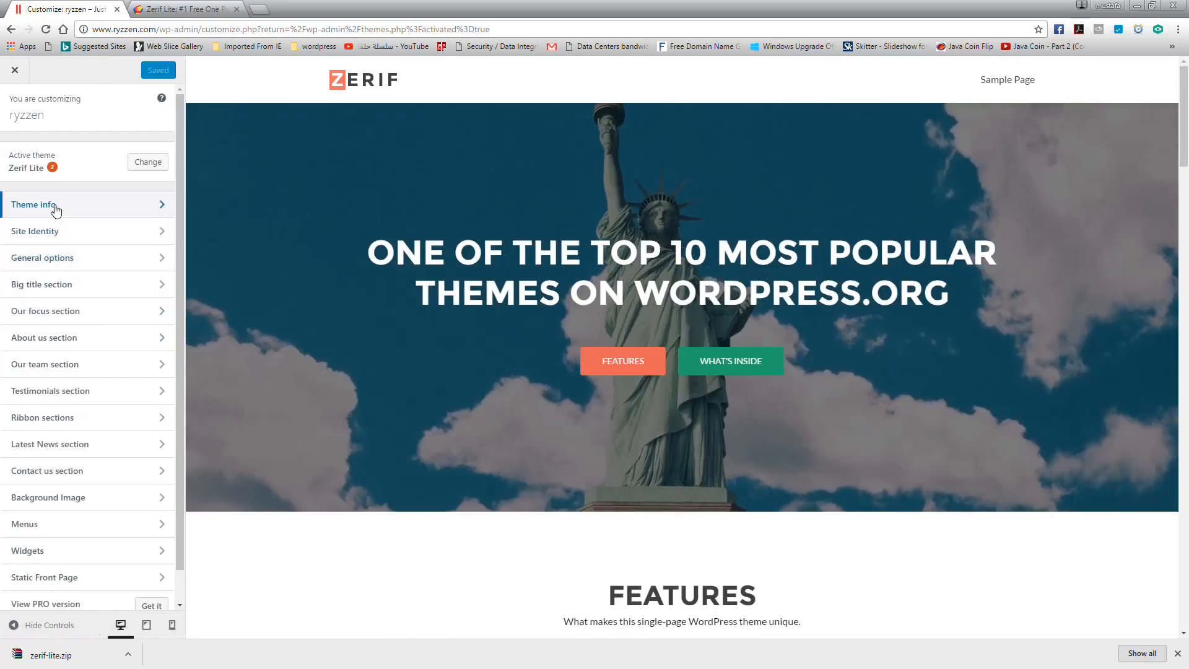
Look through the Zerif Lite customizer sections, including General options and its Footer Content settings.
{"action": "scroll", "coordinate": [62, 278], "scroll_direction": "down", "scroll_amount": 2}
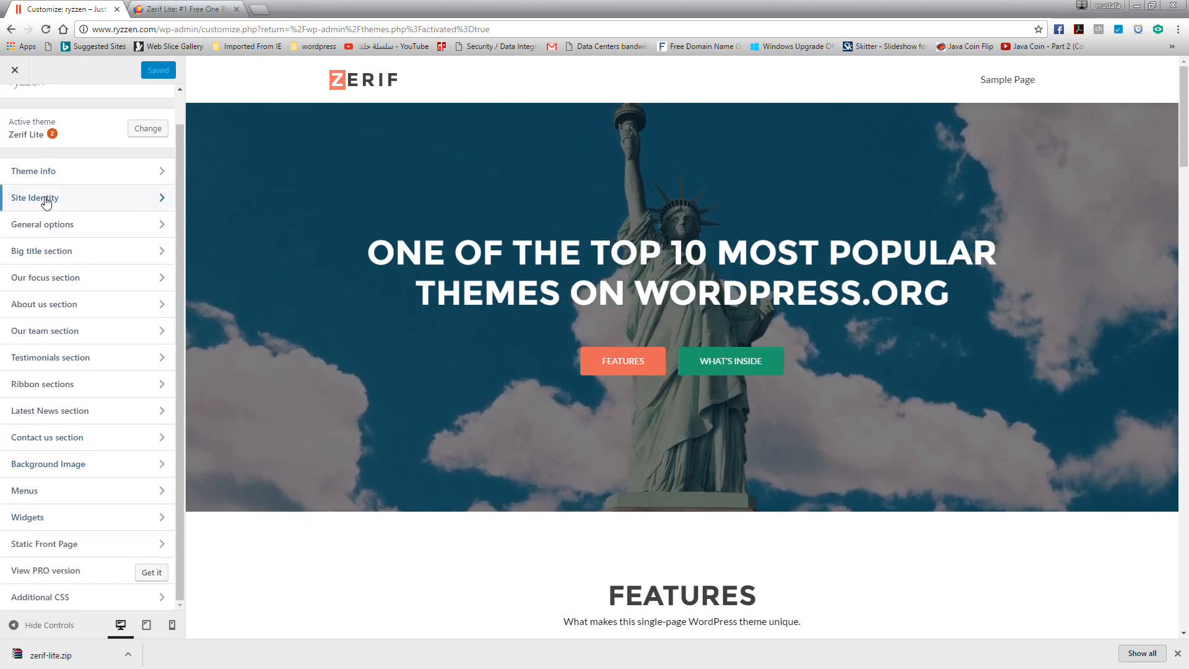
{"action": "left_click", "coordinate": [50, 226]}
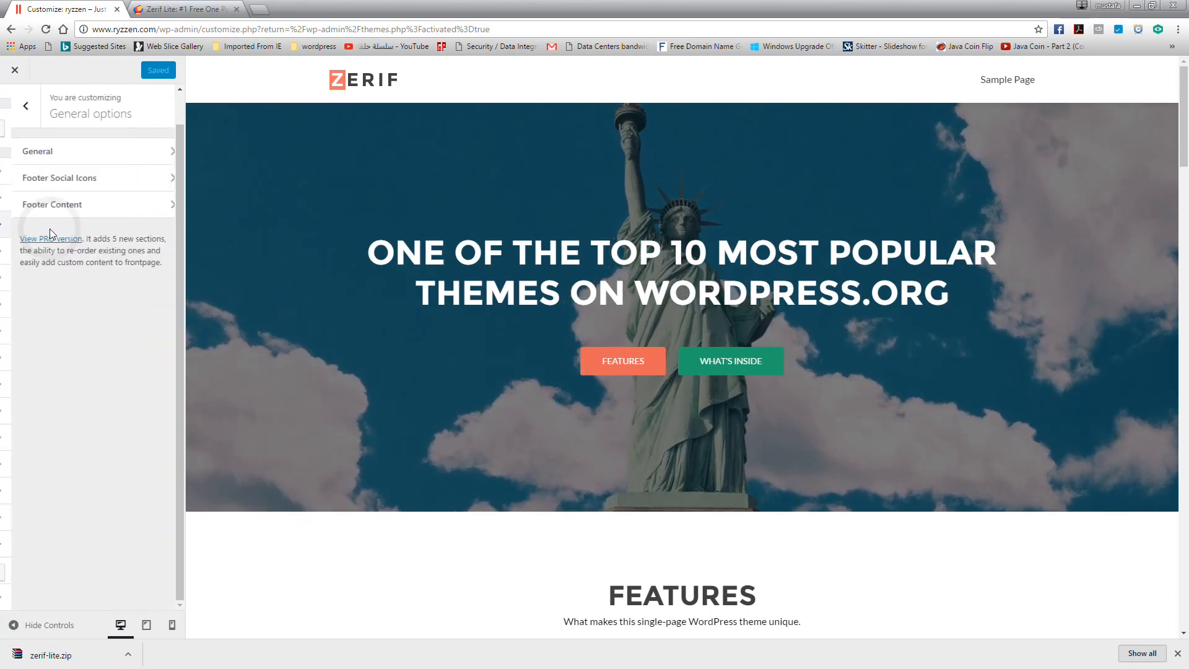
{"action": "left_click", "coordinate": [27, 200]}
{"action": "left_click", "coordinate": [14, 106]}
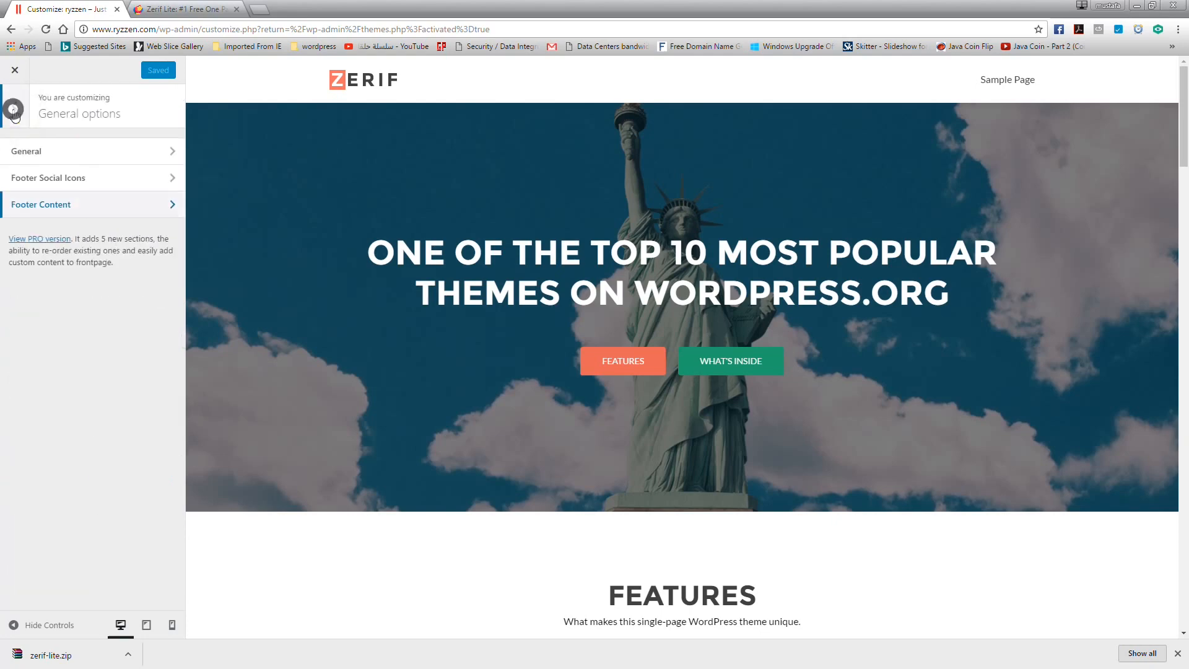
{"action": "left_click", "coordinate": [14, 105]}
Turn off the parallax effect for the Big title section.
{"action": "left_click", "coordinate": [63, 254]}
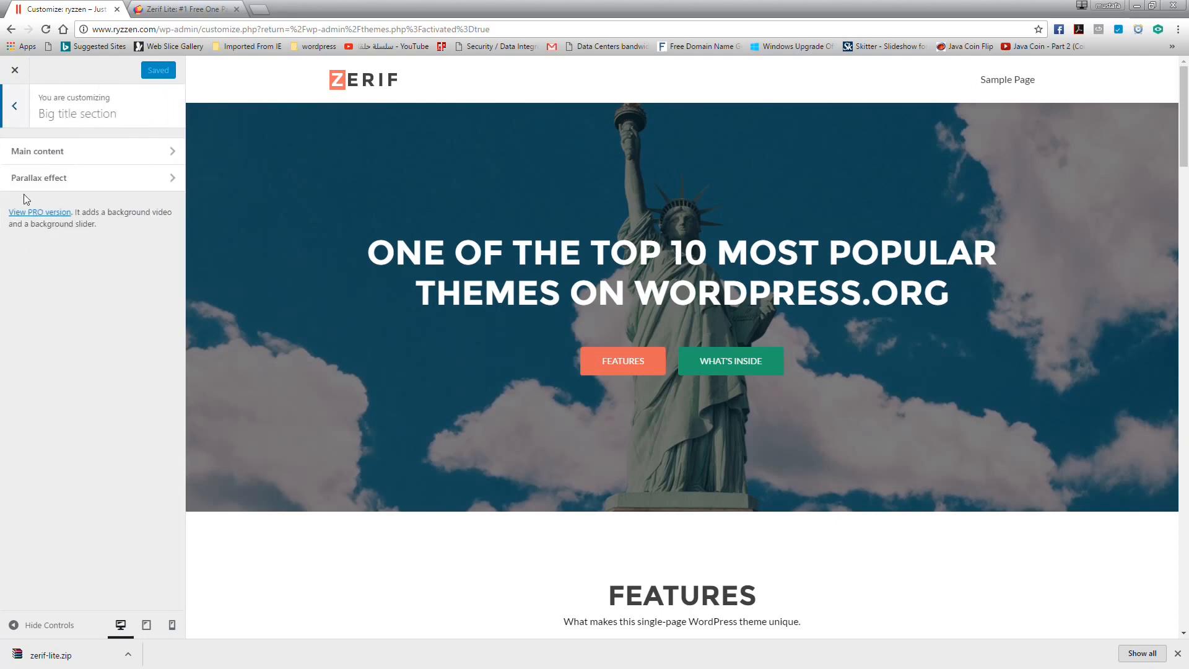
{"action": "left_click", "coordinate": [27, 181]}
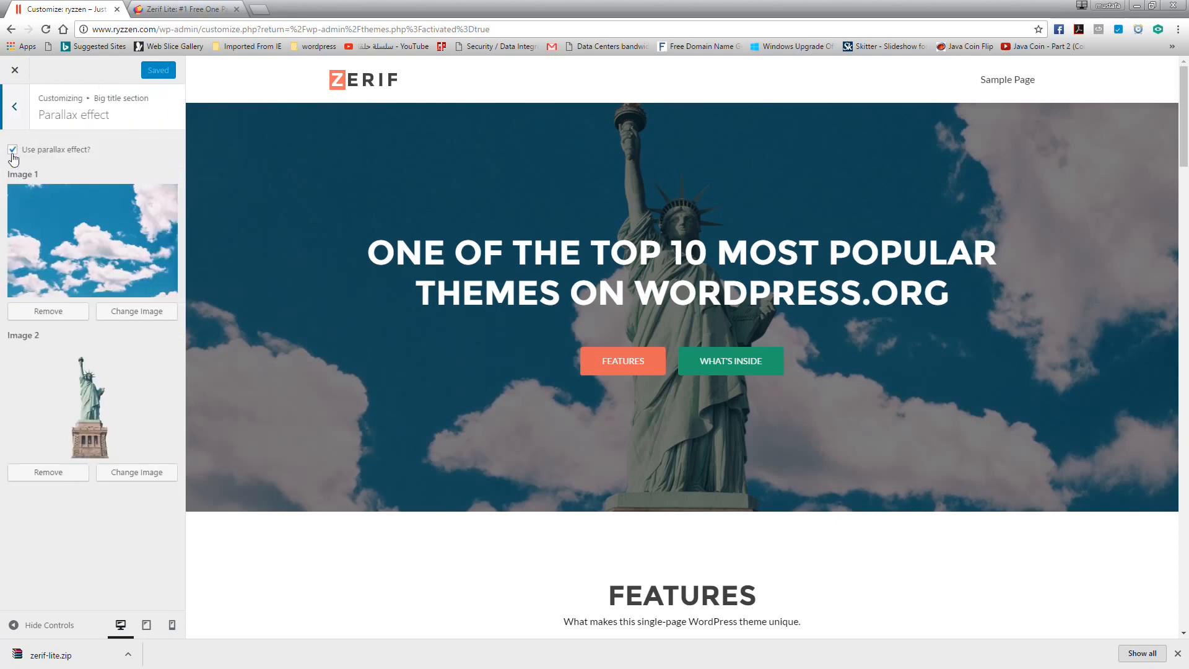
{"action": "left_click", "coordinate": [13, 150]}
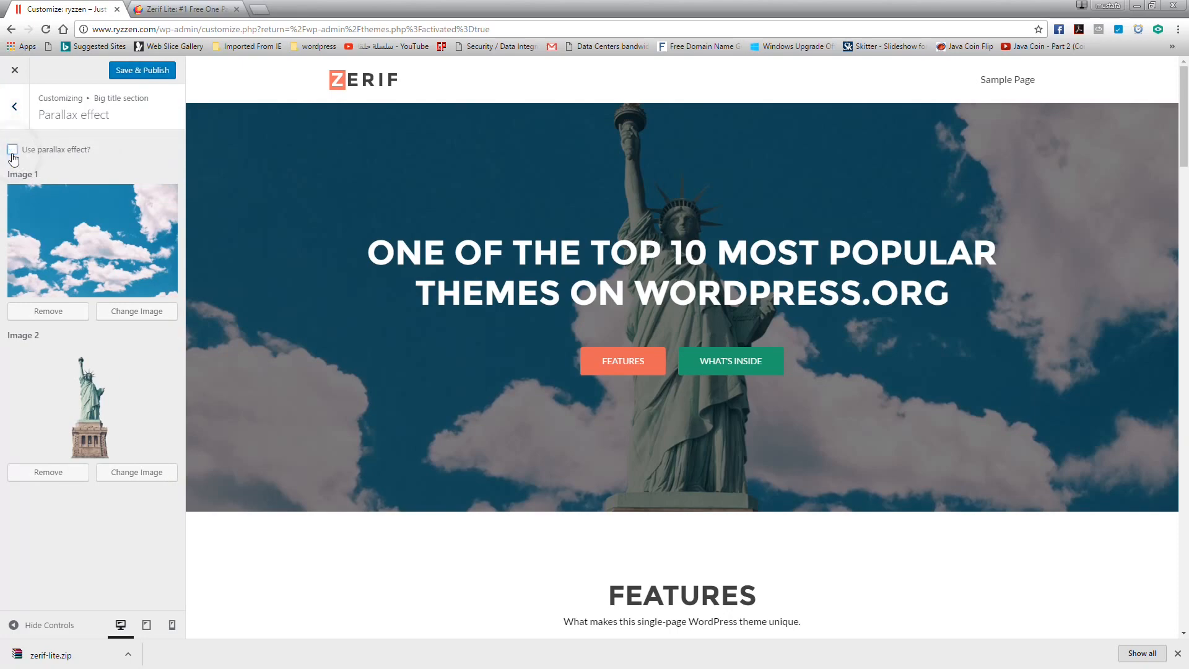
Leave the parallax settings and review the customizer's Theme info links and Site Identity options.
{"action": "left_click", "coordinate": [18, 107]}
{"action": "left_click", "coordinate": [18, 108]}
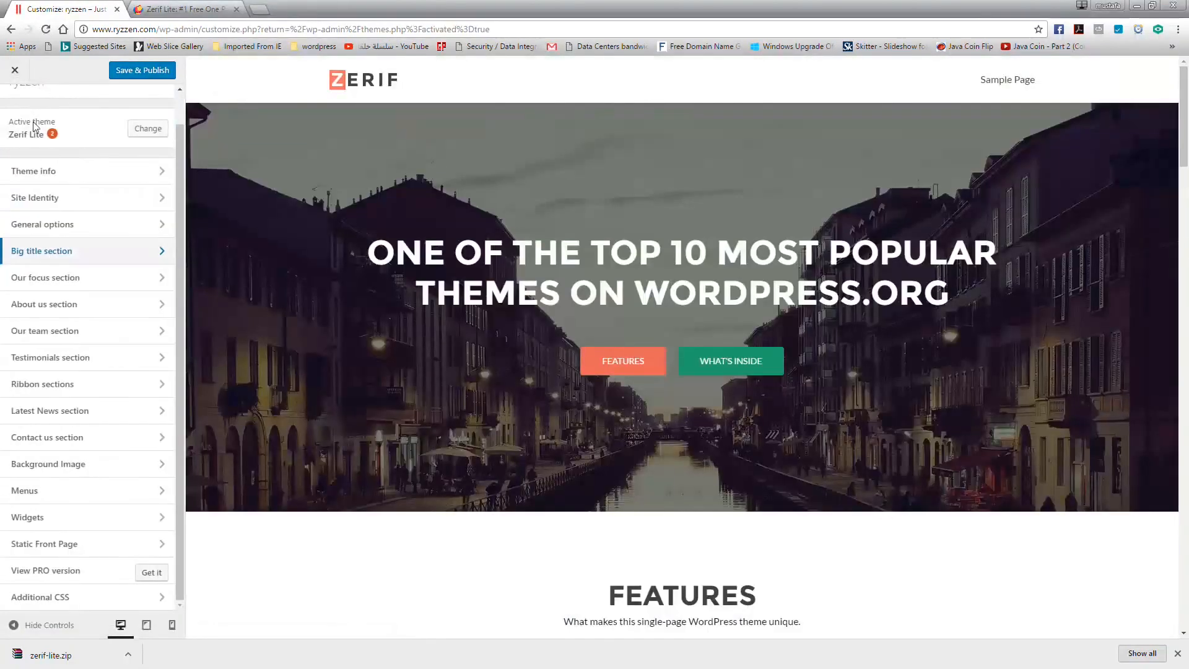
{"action": "scroll", "coordinate": [95, 181], "scroll_direction": "up", "scroll_amount": 1}
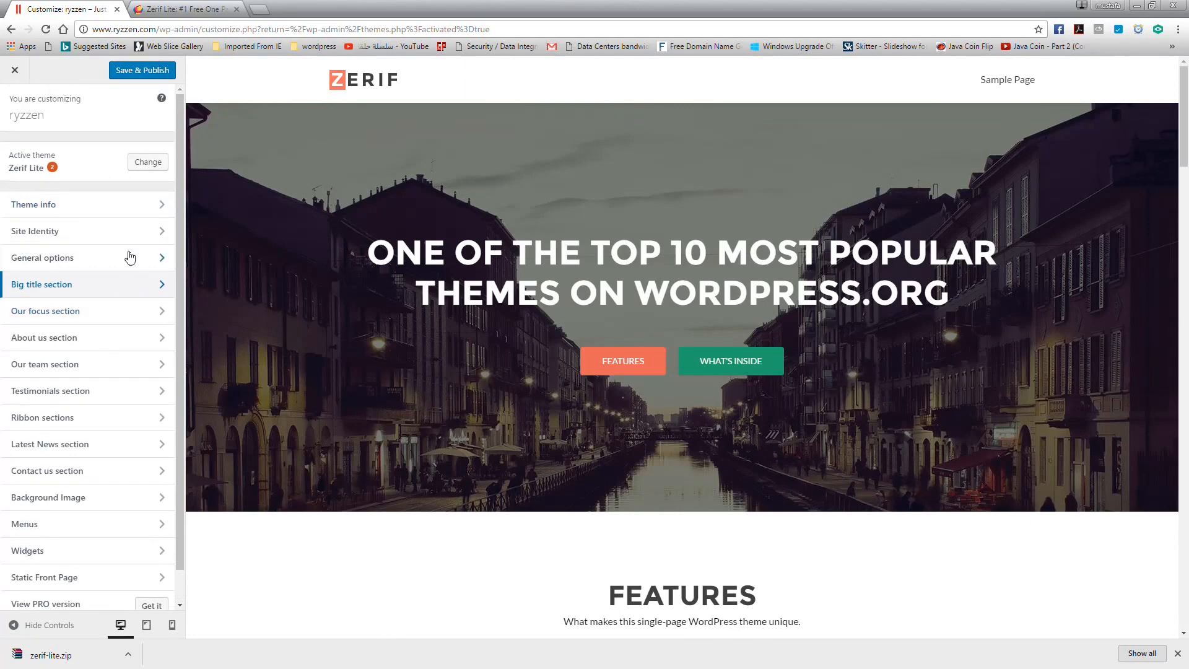
{"action": "left_click", "coordinate": [83, 209]}
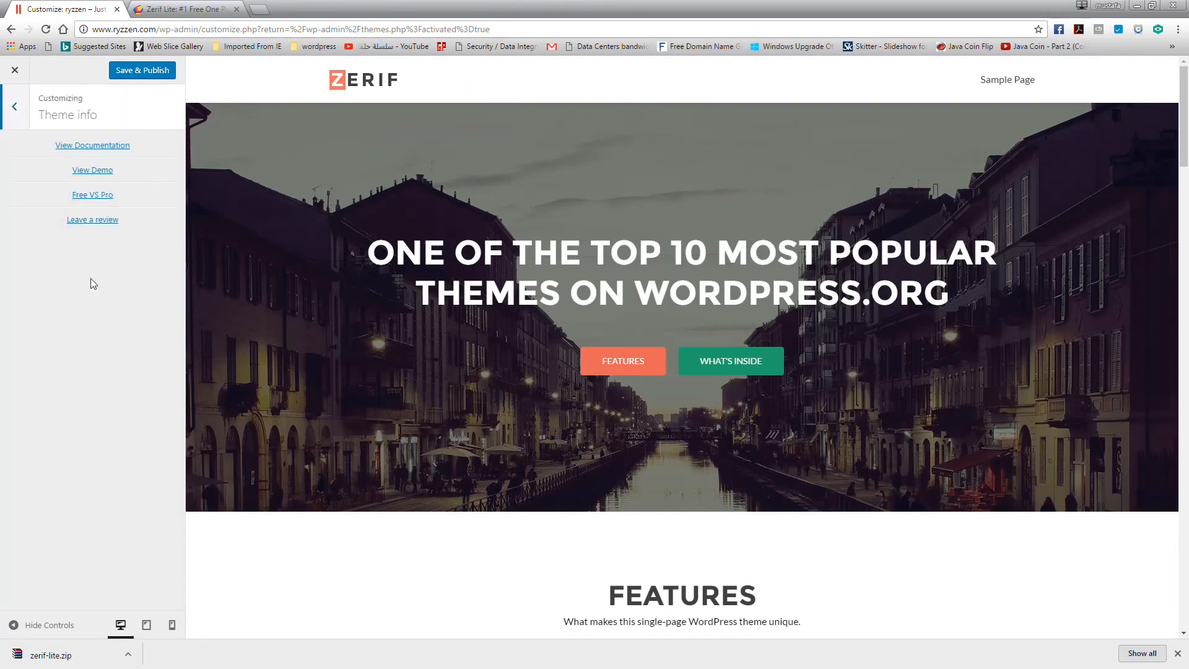
{"action": "left_click", "coordinate": [14, 105]}
{"action": "left_click", "coordinate": [62, 237]}
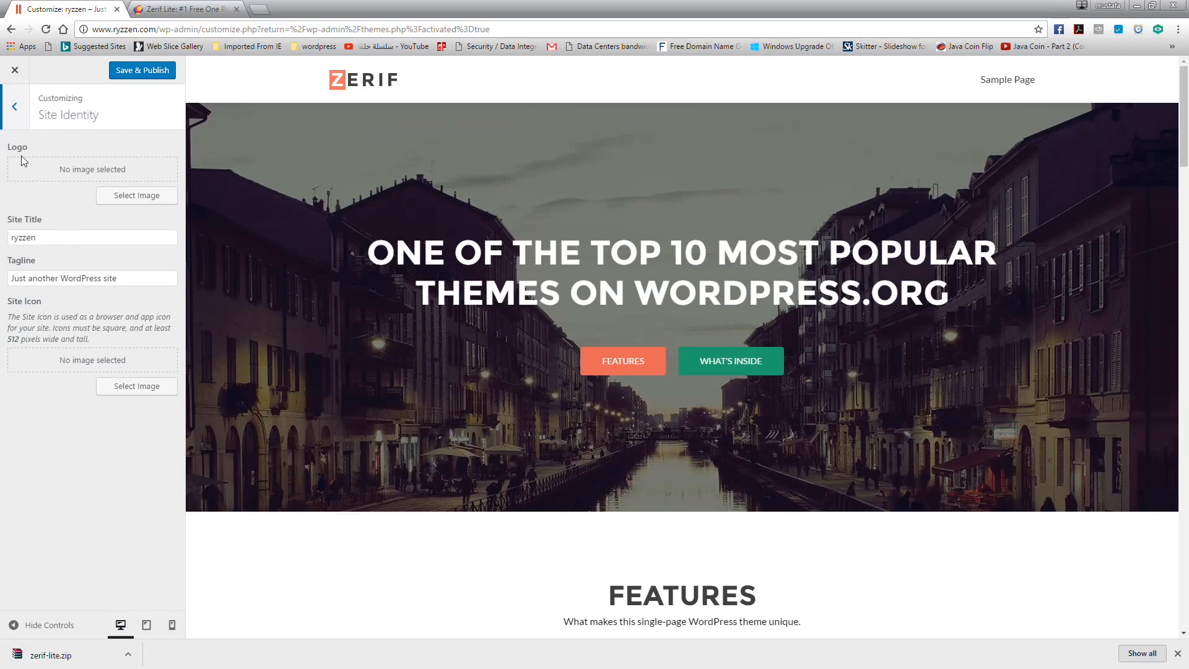
{"action": "left_click", "coordinate": [14, 106]}
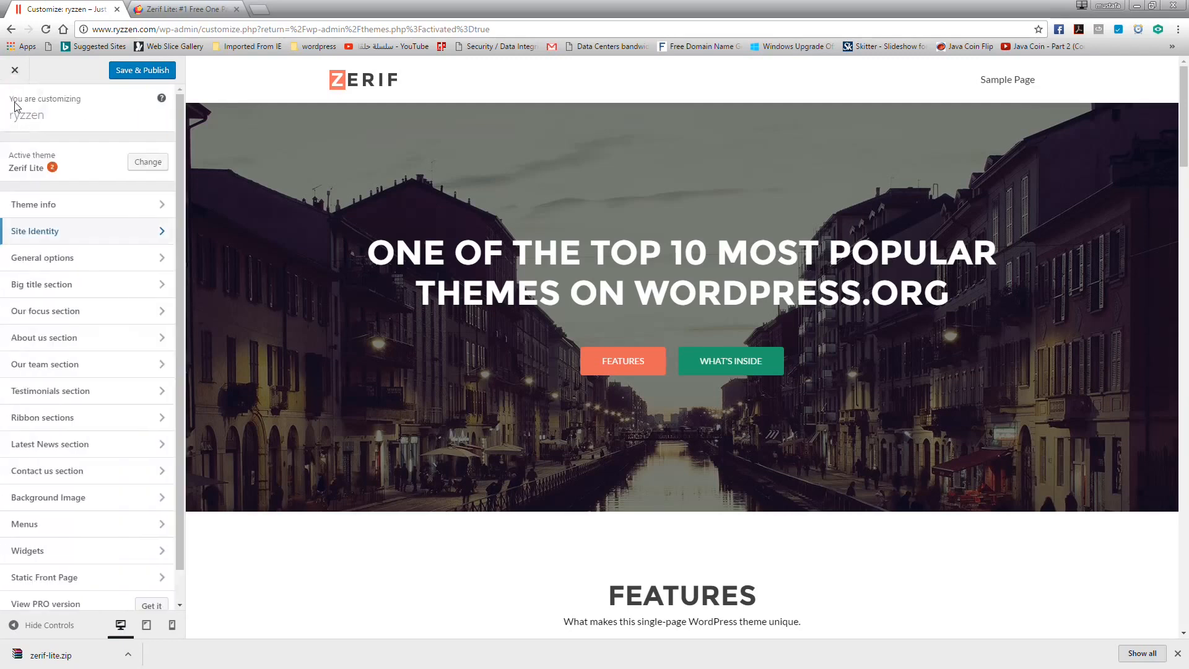
Review the General settings within General options, including the Footer Copyright field and the full-width template option.
{"action": "left_click", "coordinate": [47, 261]}
{"action": "left_click", "coordinate": [48, 151]}
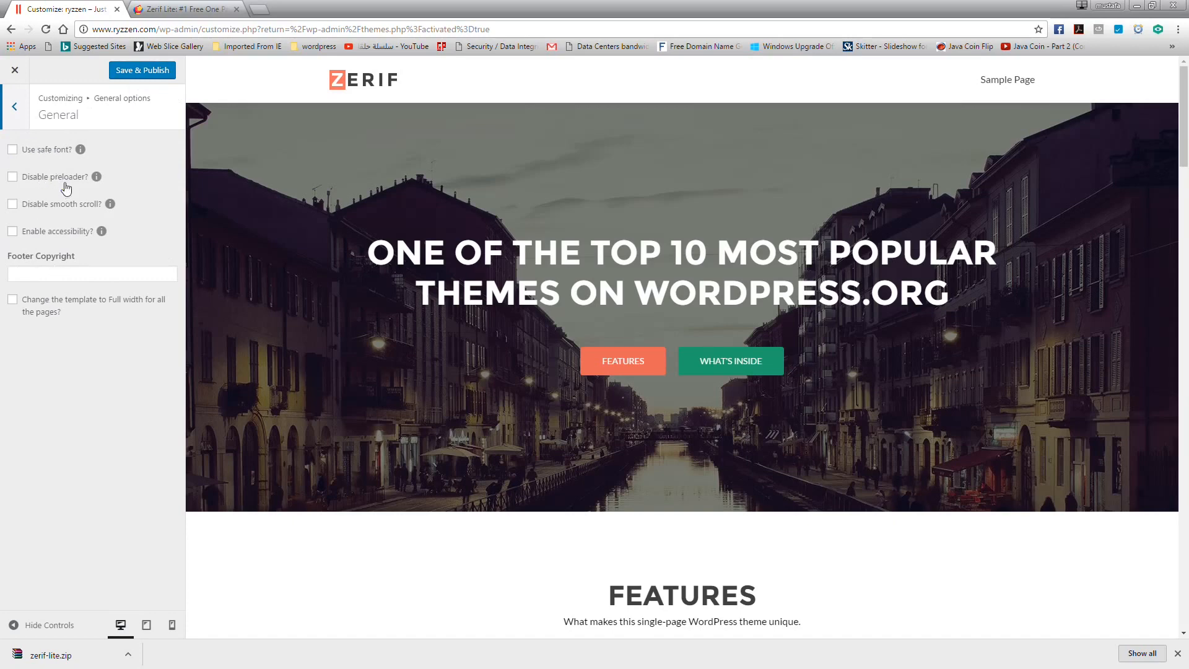
{"action": "left_click", "coordinate": [43, 277]}
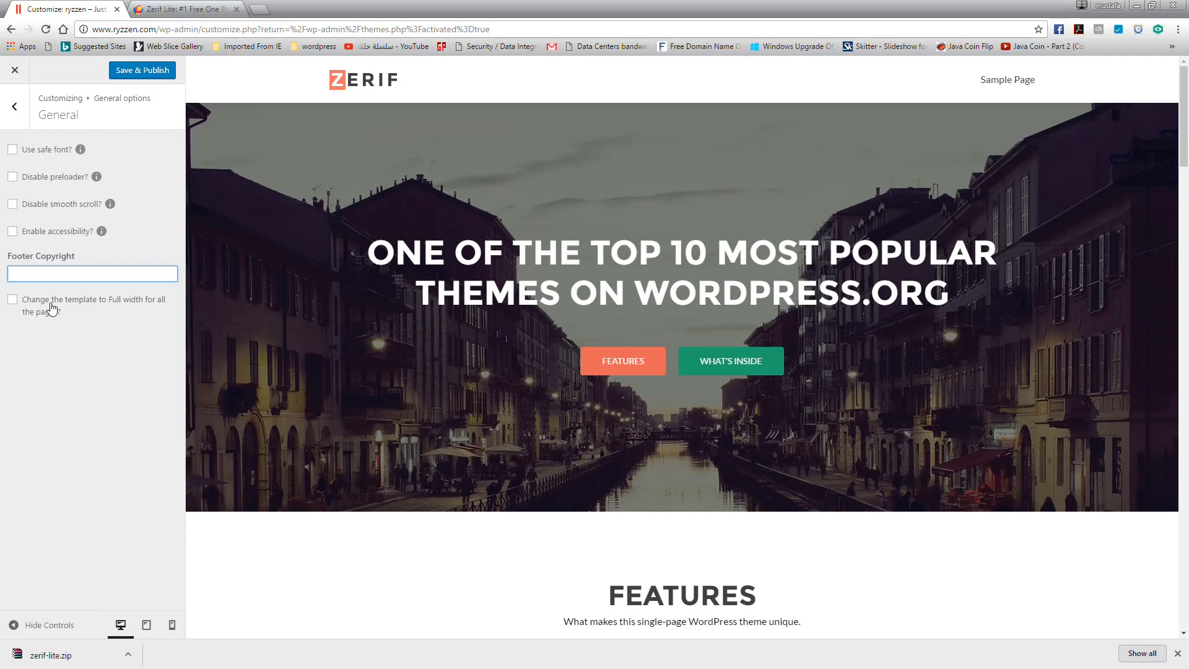
{"action": "left_click", "coordinate": [15, 106]}
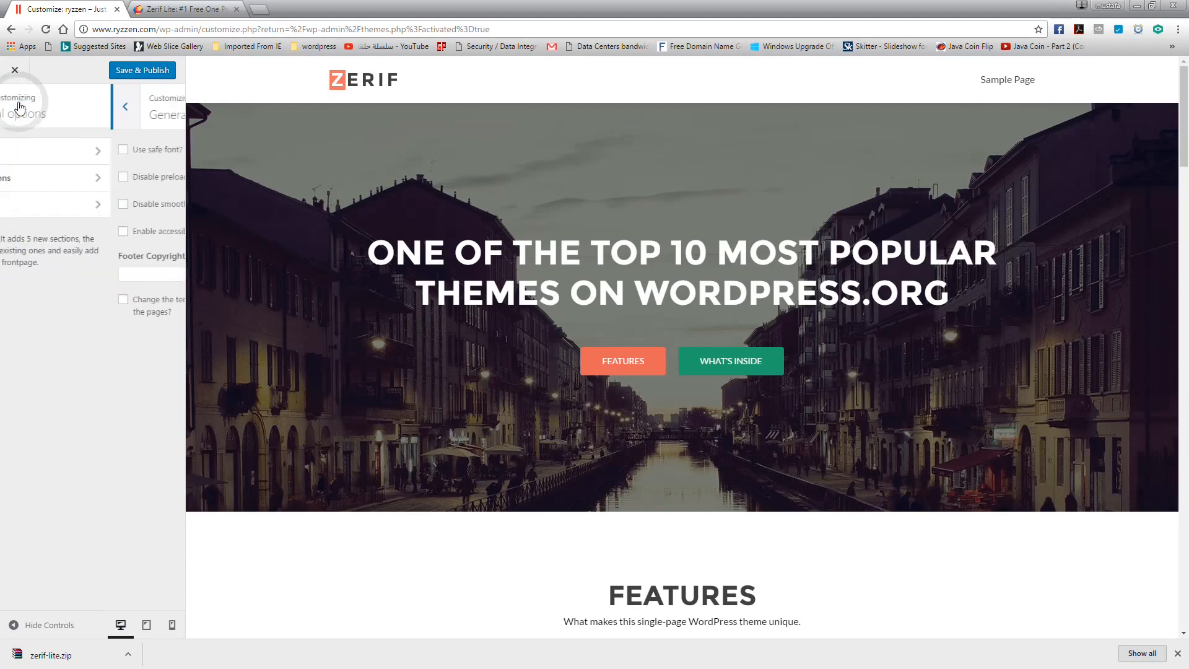
Examine the Footer Social Icons and Footer Content settings and compare them with the footer in the site preview.
{"action": "left_click", "coordinate": [48, 177]}
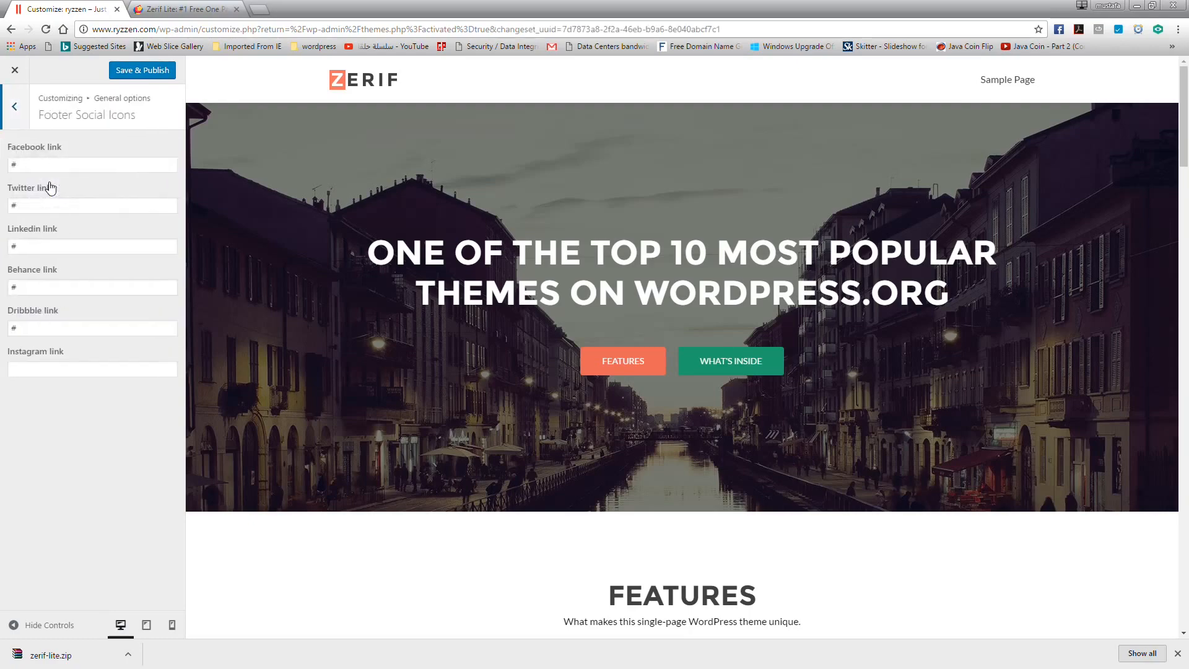
{"action": "scroll", "coordinate": [901, 469], "scroll_direction": "down", "scroll_amount": 20}
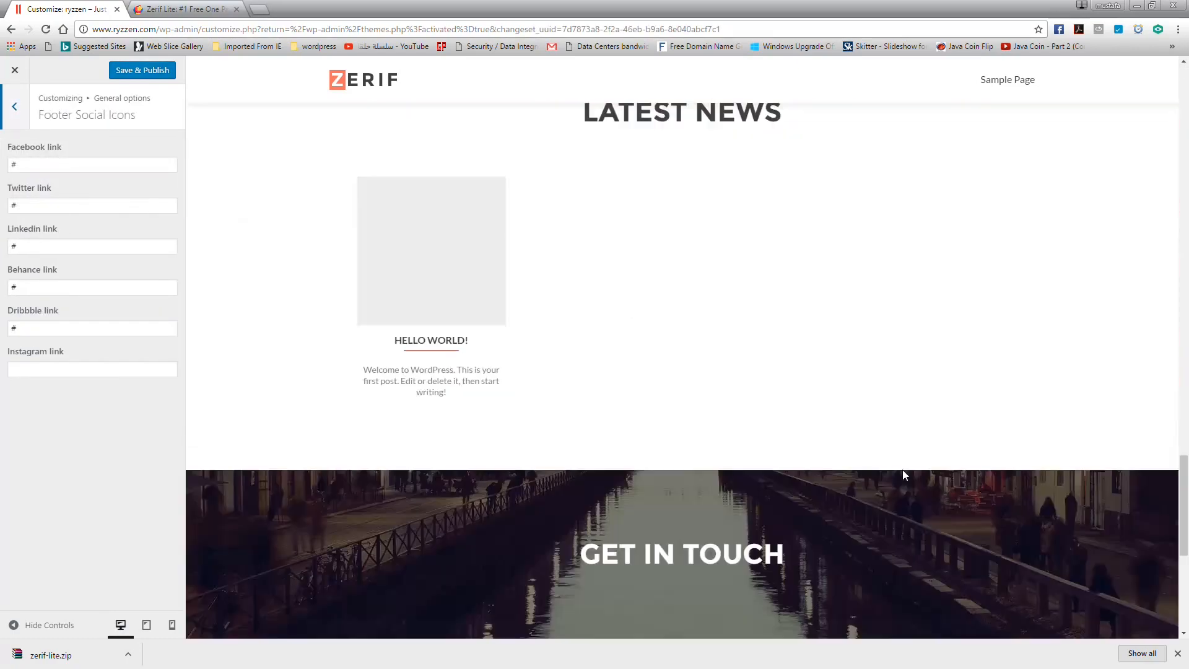
{"action": "scroll", "coordinate": [904, 470], "scroll_direction": "down", "scroll_amount": 1}
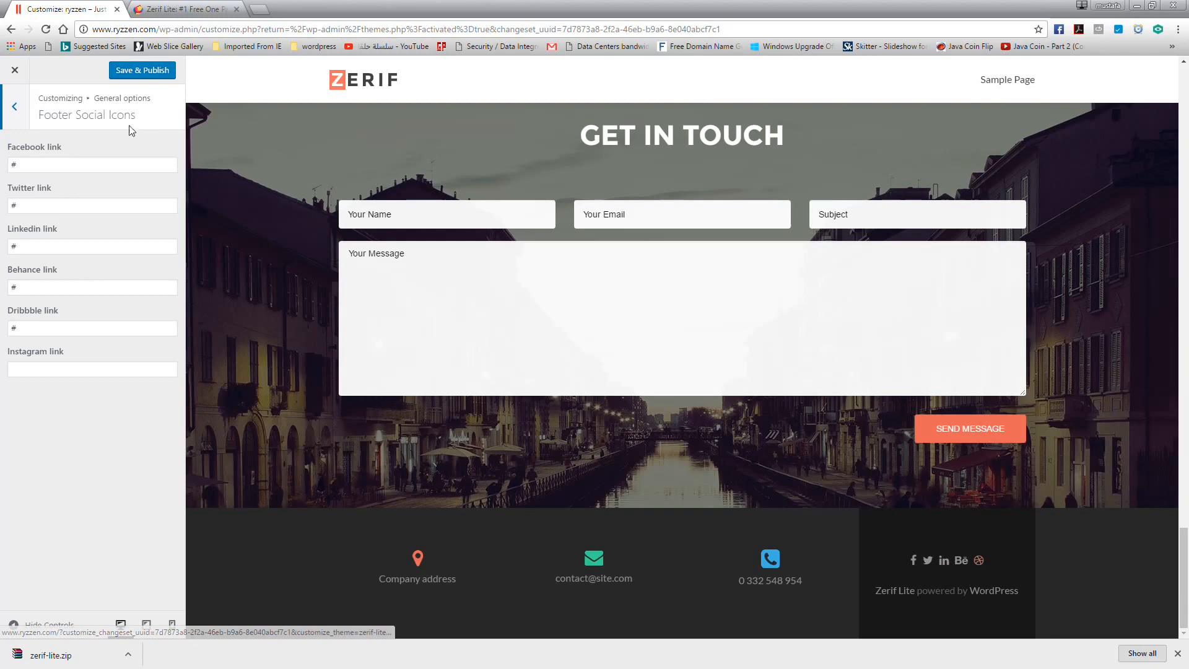
{"action": "left_click", "coordinate": [14, 106]}
{"action": "left_click", "coordinate": [46, 205]}
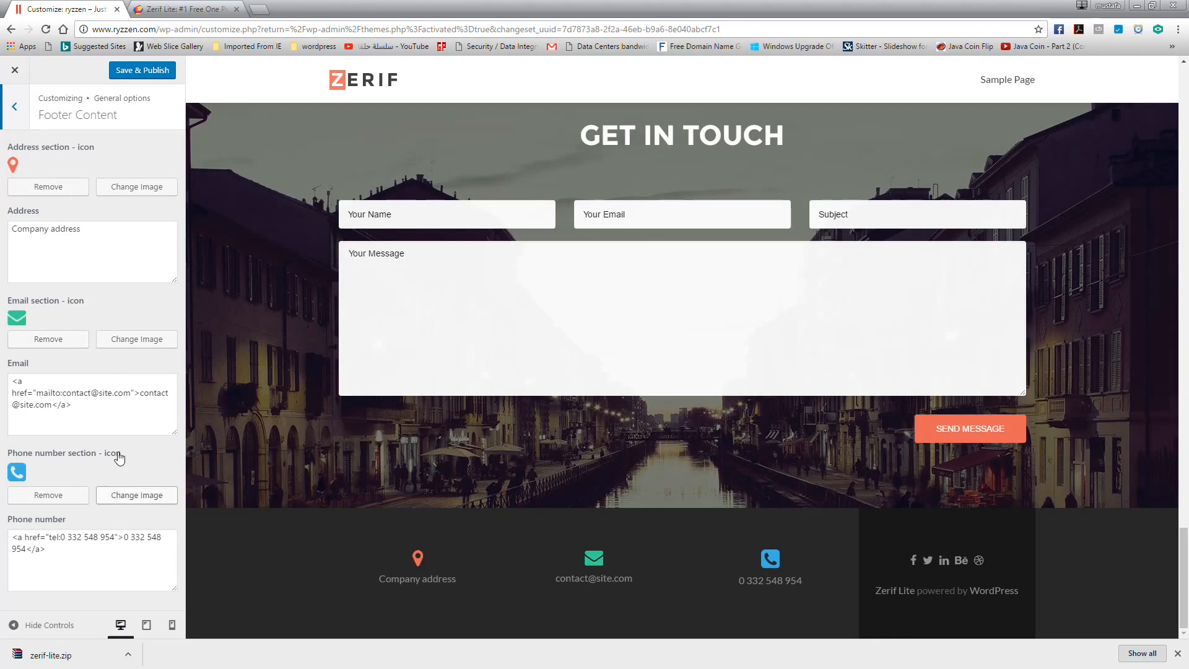
{"action": "left_click", "coordinate": [27, 109]}
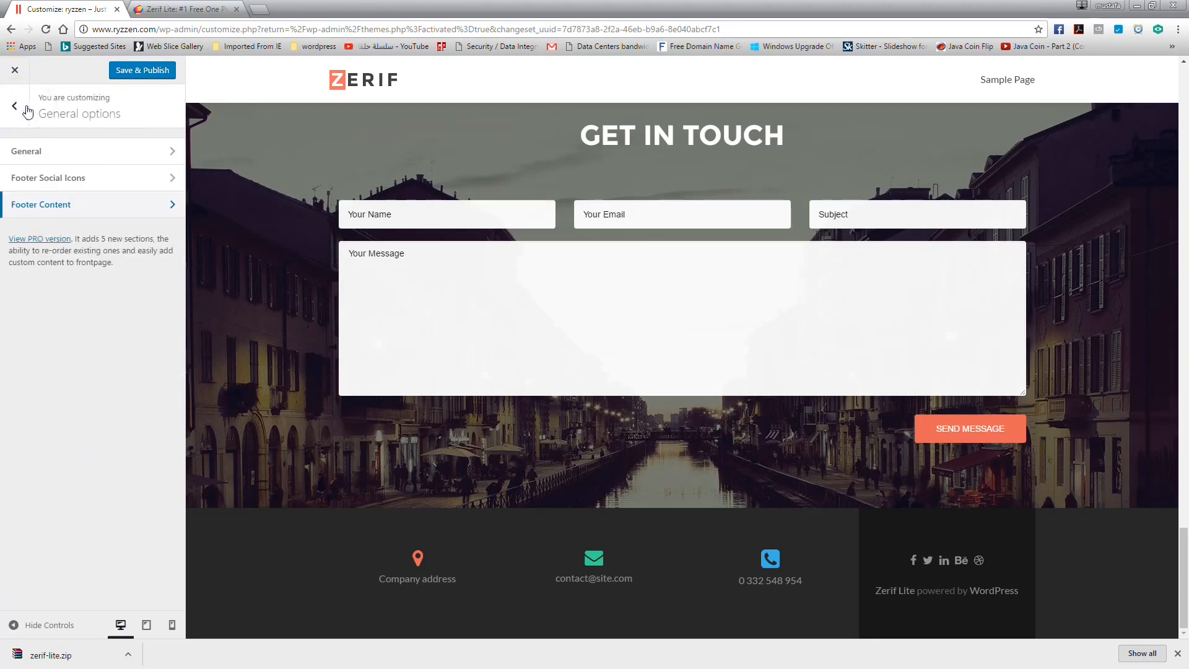
{"action": "left_click", "coordinate": [15, 106]}
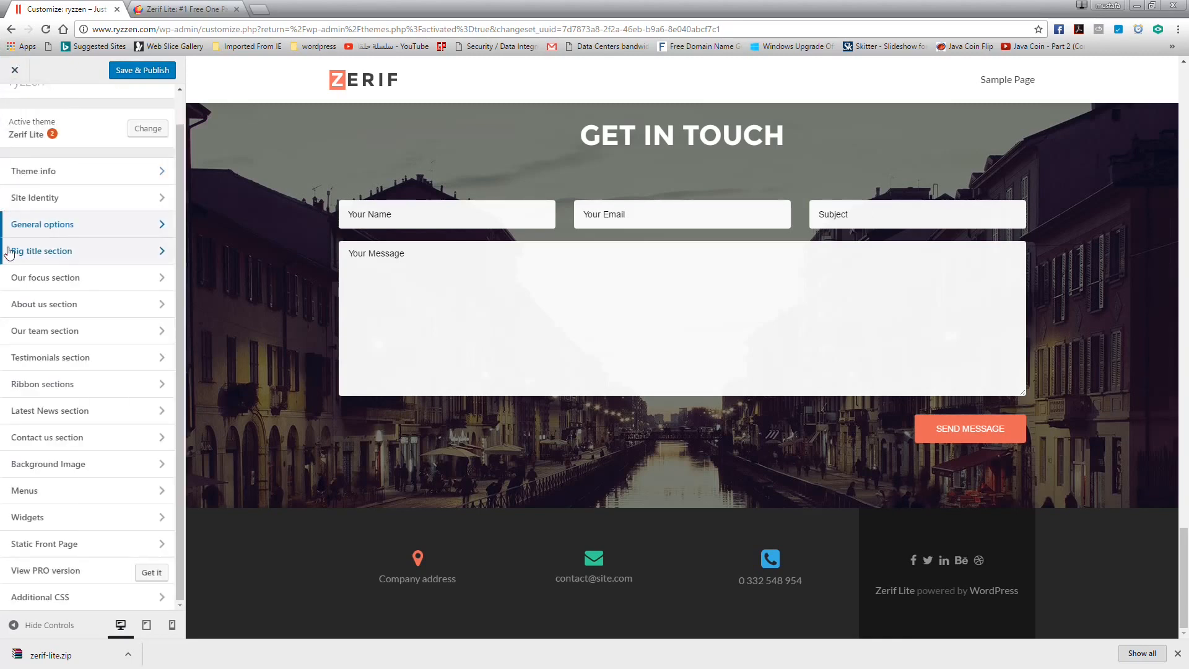
Review the Big title section's main content fields for the title, button labels and button links.
{"action": "scroll", "coordinate": [541, 501], "scroll_direction": "up", "scroll_amount": 20}
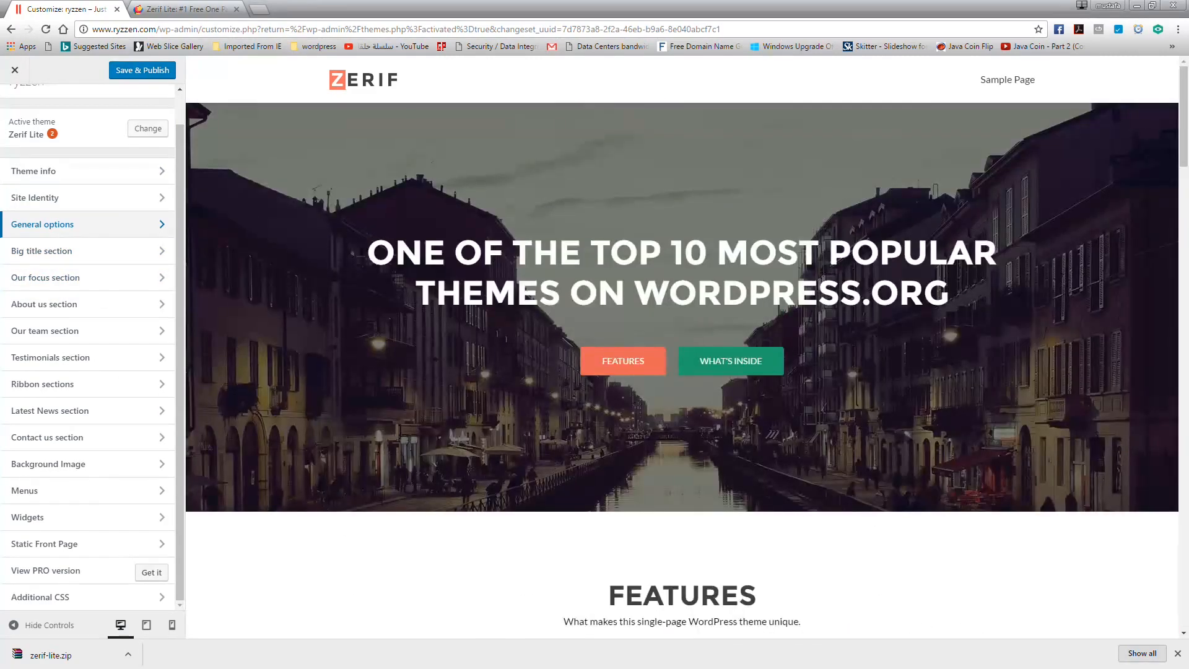
{"action": "left_click", "coordinate": [80, 252]}
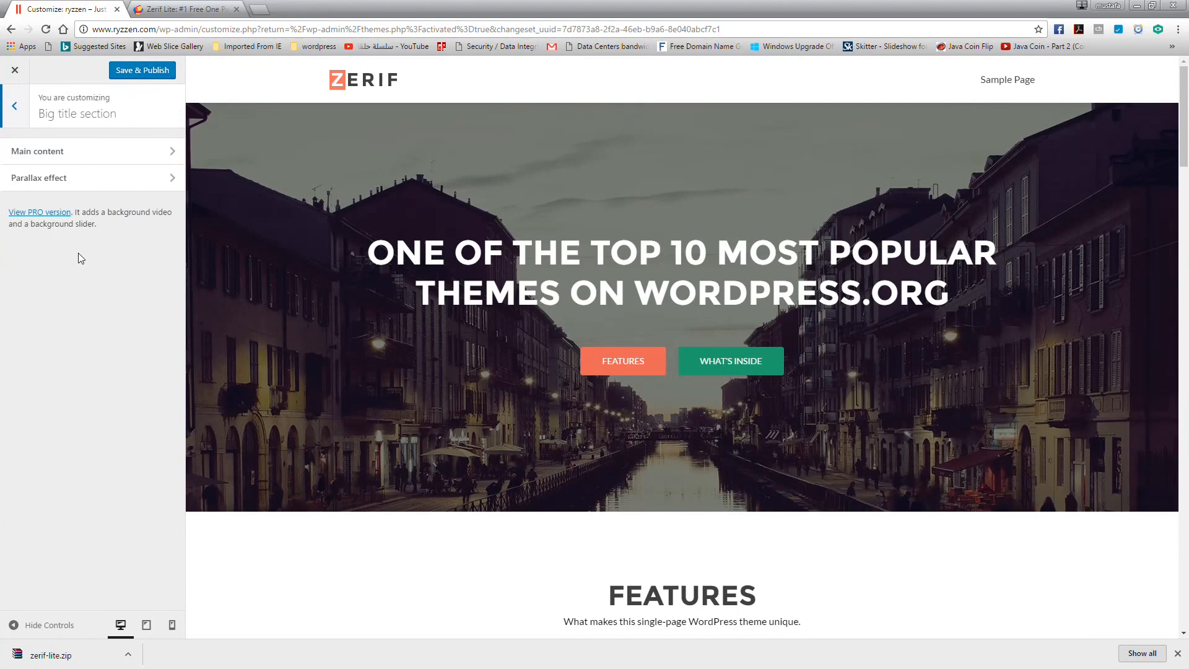
{"action": "left_click", "coordinate": [81, 156]}
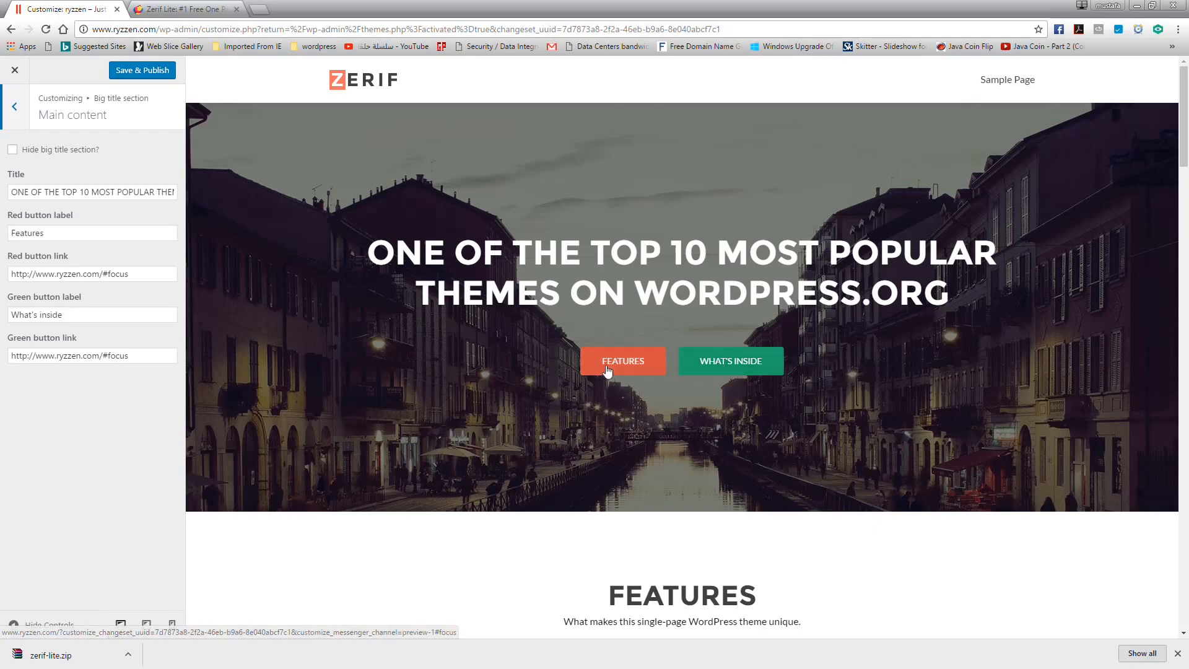
{"action": "left_click", "coordinate": [15, 106]}
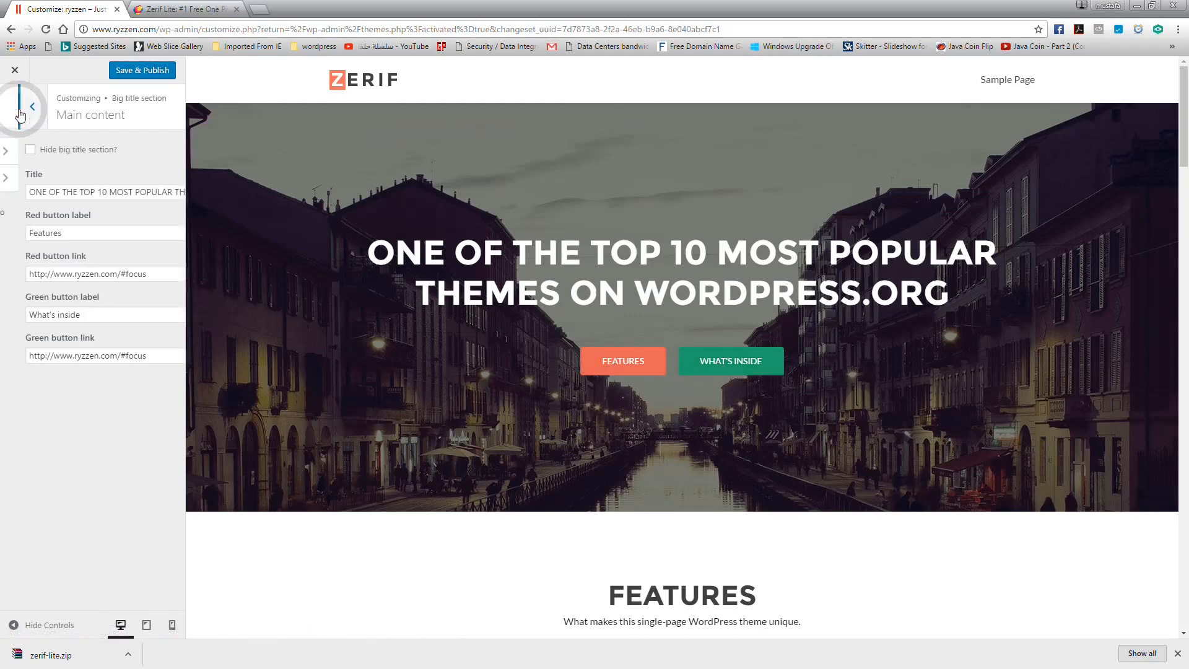
Turn on the Big title section's parallax effect to preview it, switch it off again and return to the section list.
{"action": "left_click", "coordinate": [37, 178]}
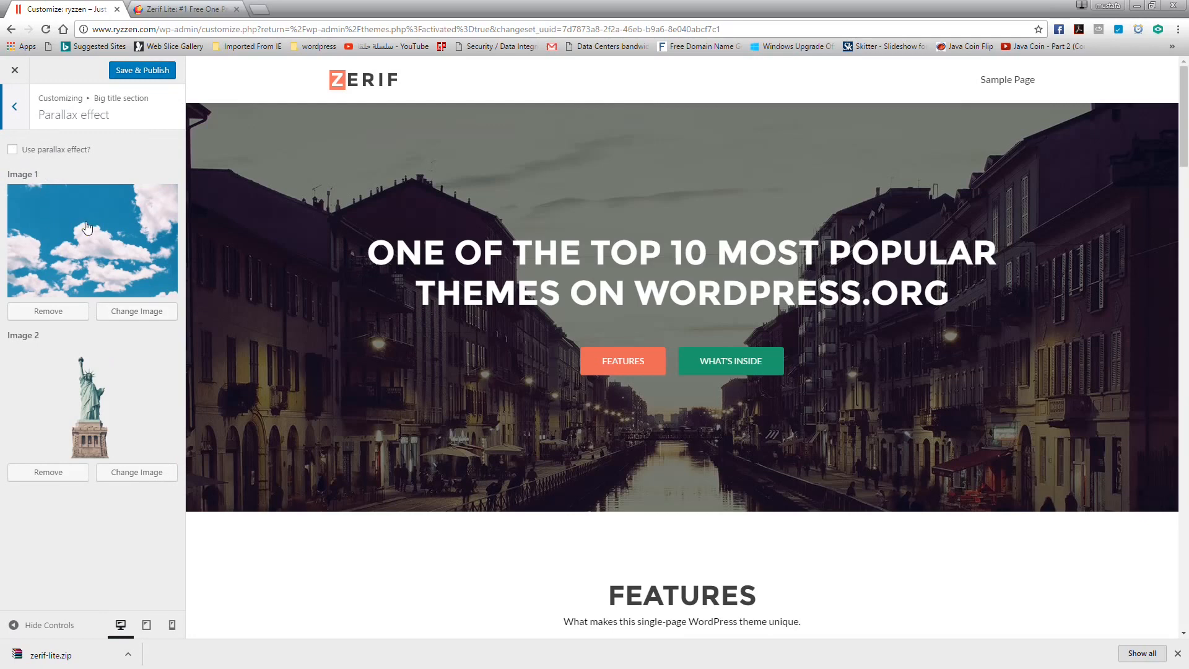
{"action": "left_click", "coordinate": [13, 150]}
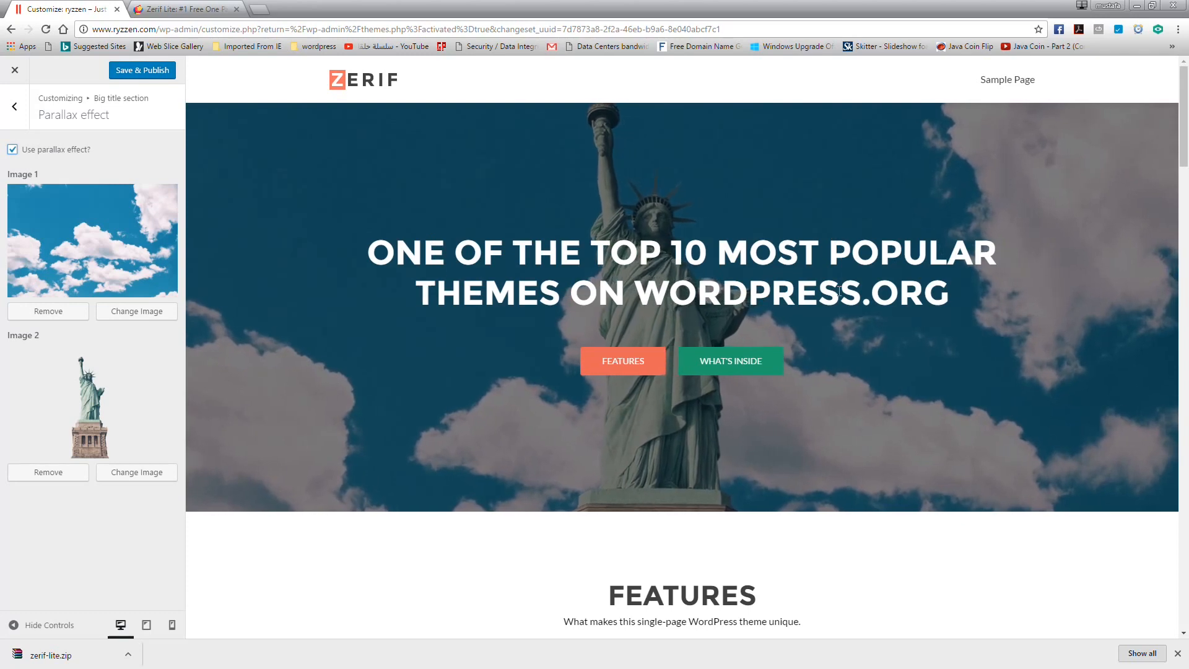
{"action": "left_click", "coordinate": [12, 150]}
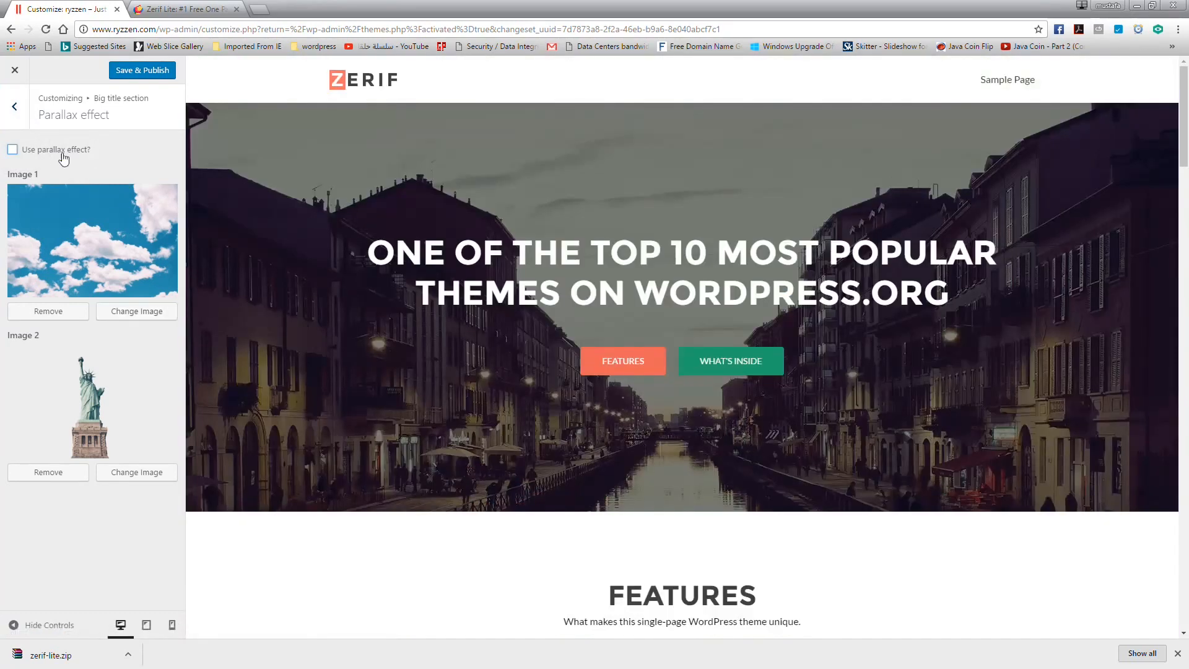
{"action": "left_click", "coordinate": [18, 107]}
{"action": "left_click", "coordinate": [19, 109]}
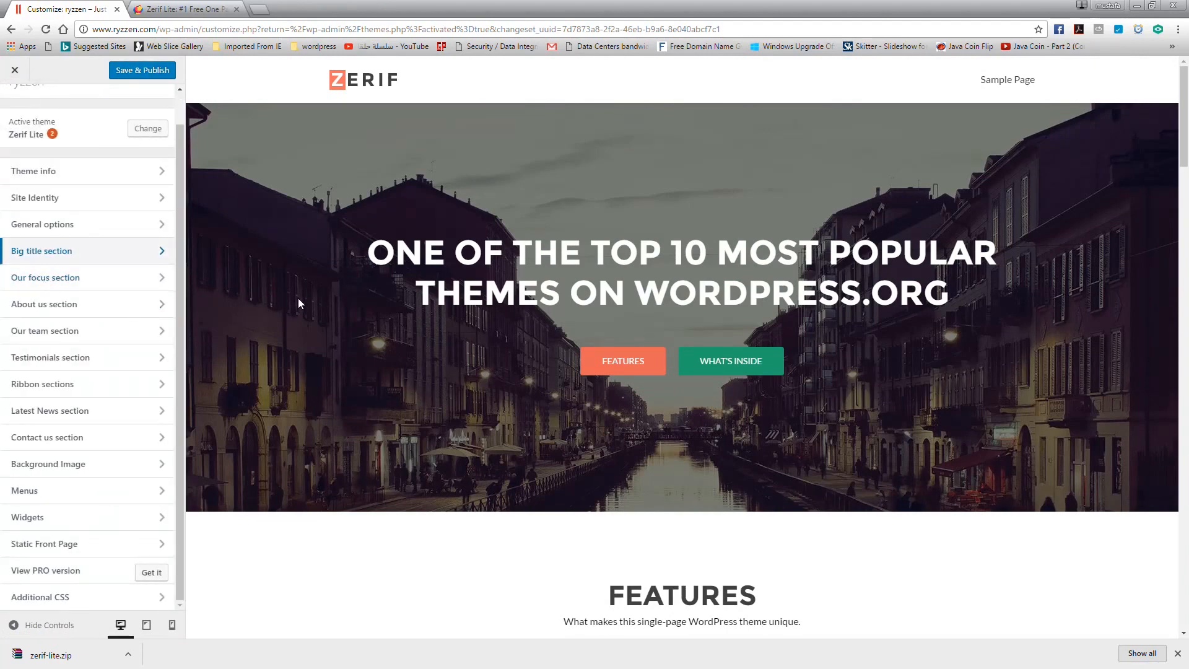
Inspect the WooCommerce feature's widget settings in the Our focus section and collapse the widget.
{"action": "scroll", "coordinate": [297, 299], "scroll_direction": "down", "scroll_amount": 5}
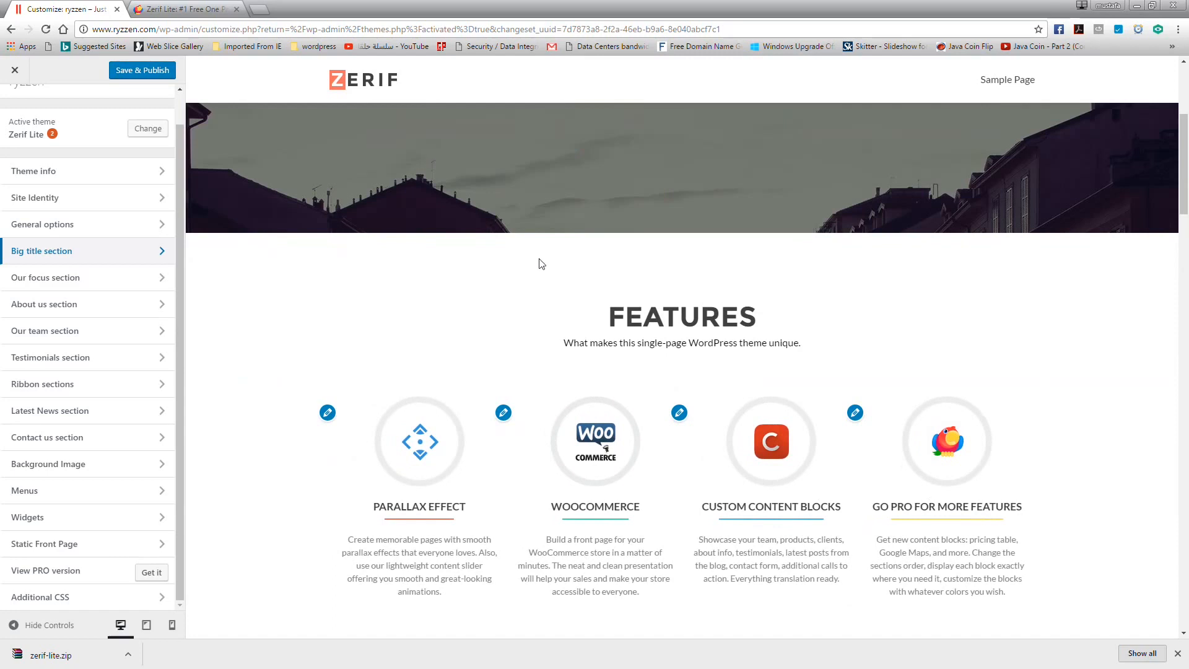
{"action": "left_click", "coordinate": [504, 413]}
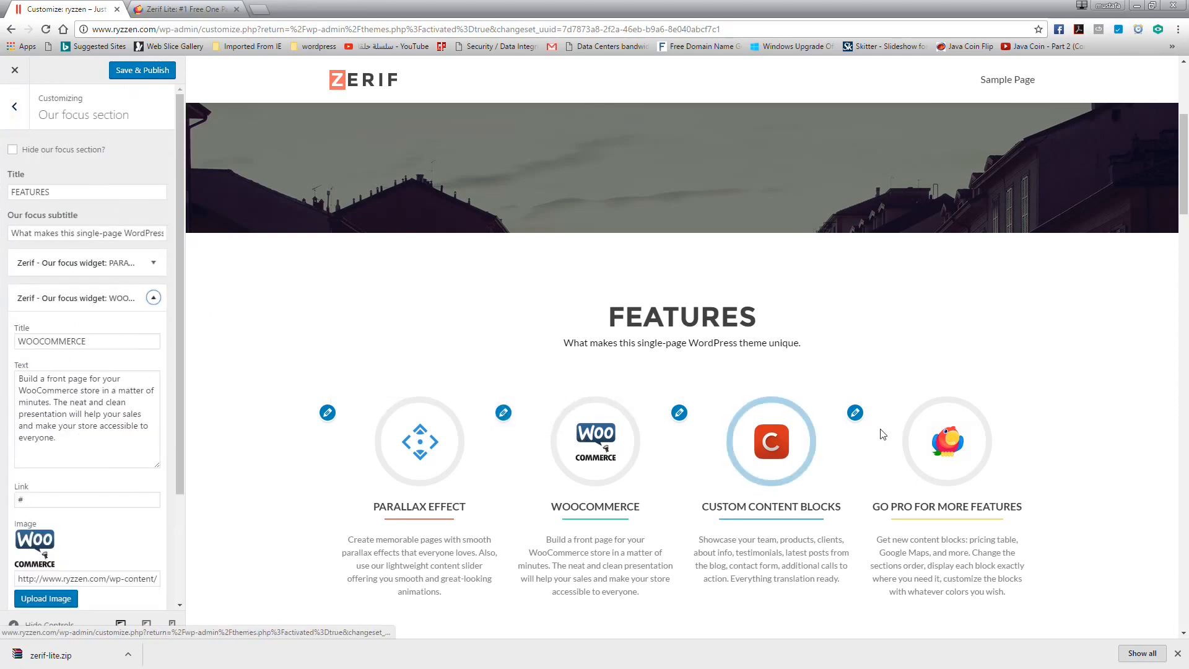
{"action": "scroll", "coordinate": [969, 424], "scroll_direction": "down", "scroll_amount": 3}
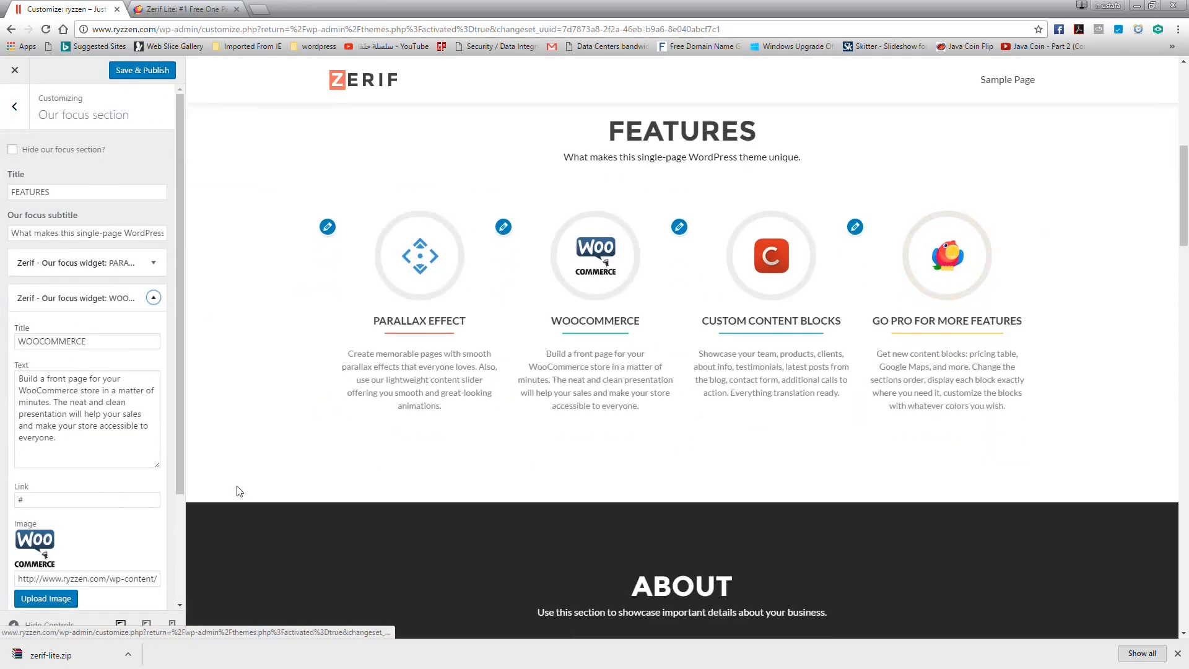
{"action": "scroll", "coordinate": [236, 491], "scroll_direction": "up", "scroll_amount": 2}
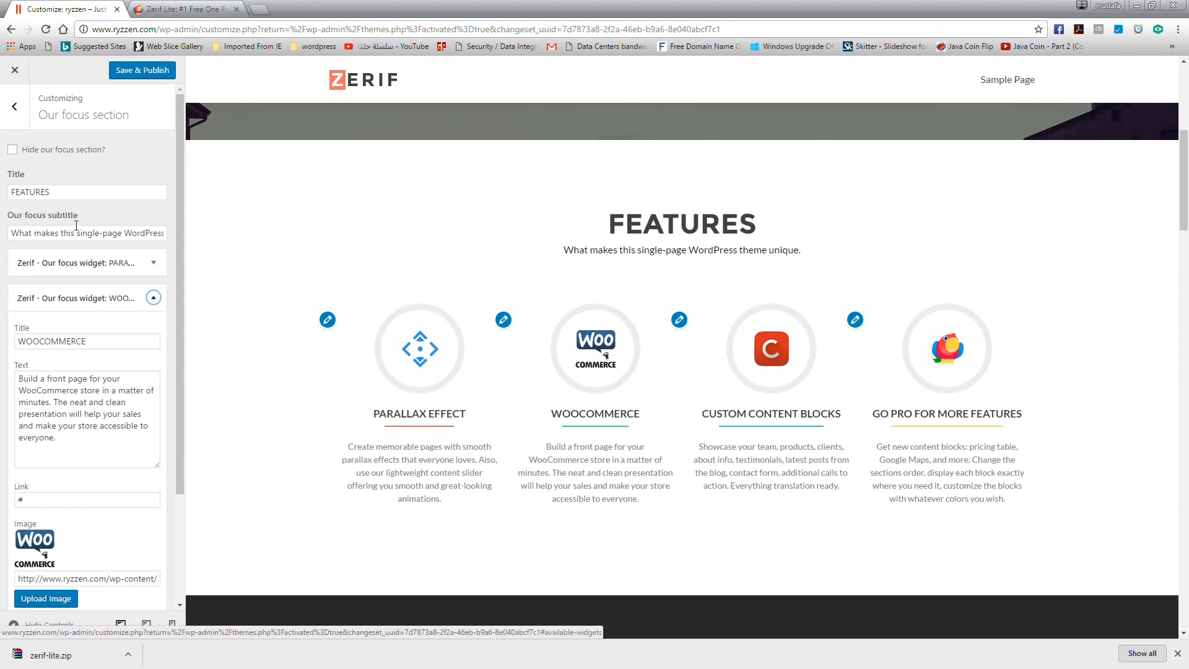
{"action": "left_click", "coordinate": [154, 299]}
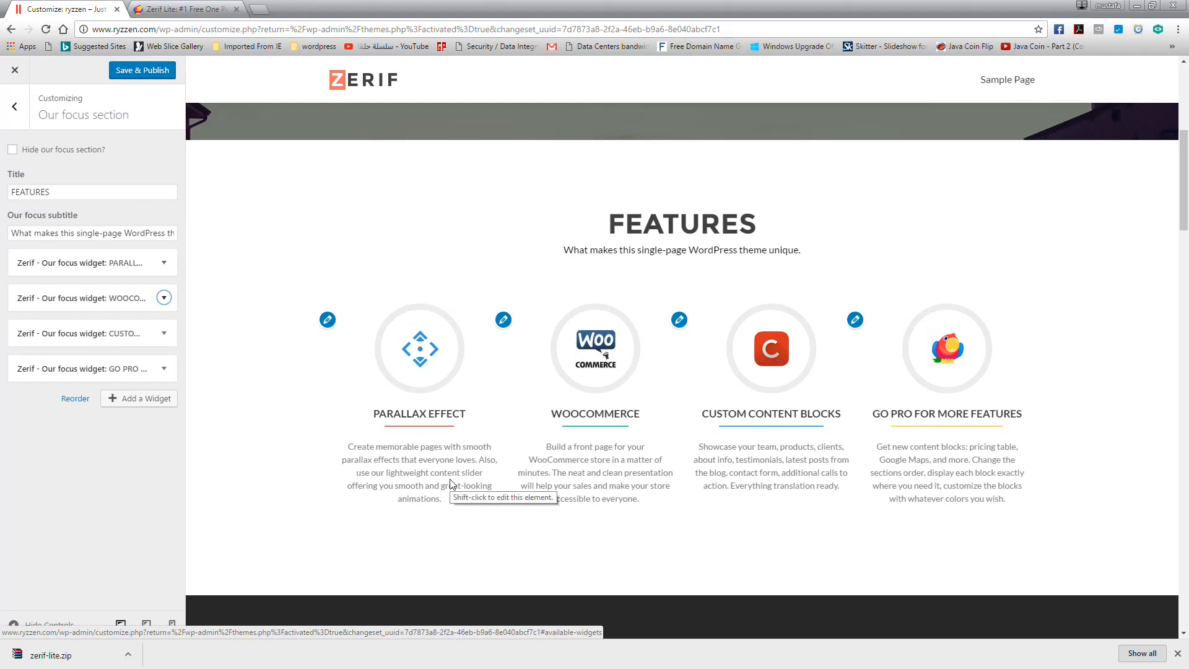
Toggle the option that hides the Our focus section on and back off, and return to the section list.
{"action": "left_click", "coordinate": [11, 151]}
{"action": "left_click", "coordinate": [11, 152]}
{"action": "left_click", "coordinate": [17, 111]}
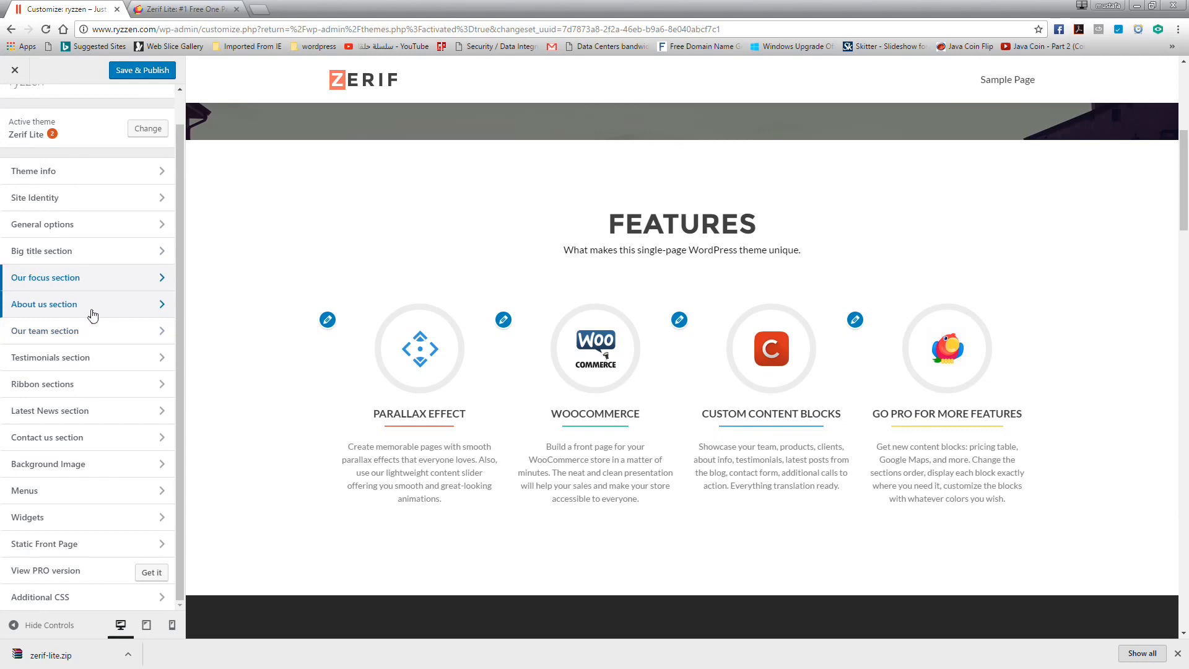
Review the About us section's main content fields and return to the section list.
{"action": "left_click", "coordinate": [92, 308]}
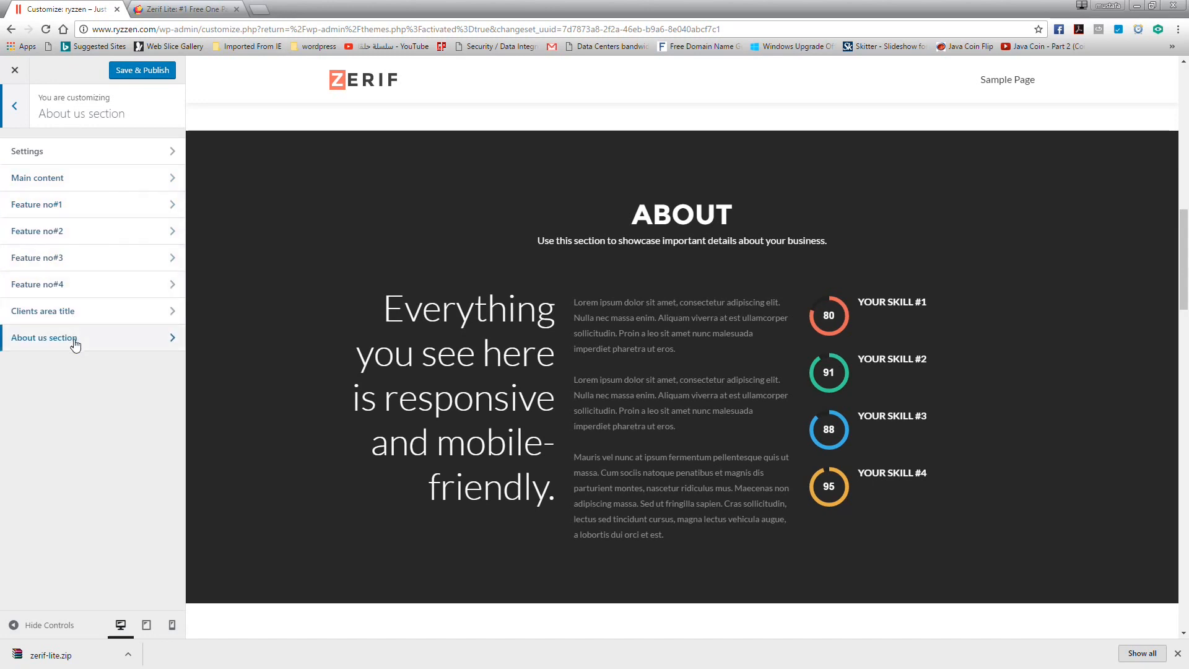
{"action": "left_click", "coordinate": [91, 178]}
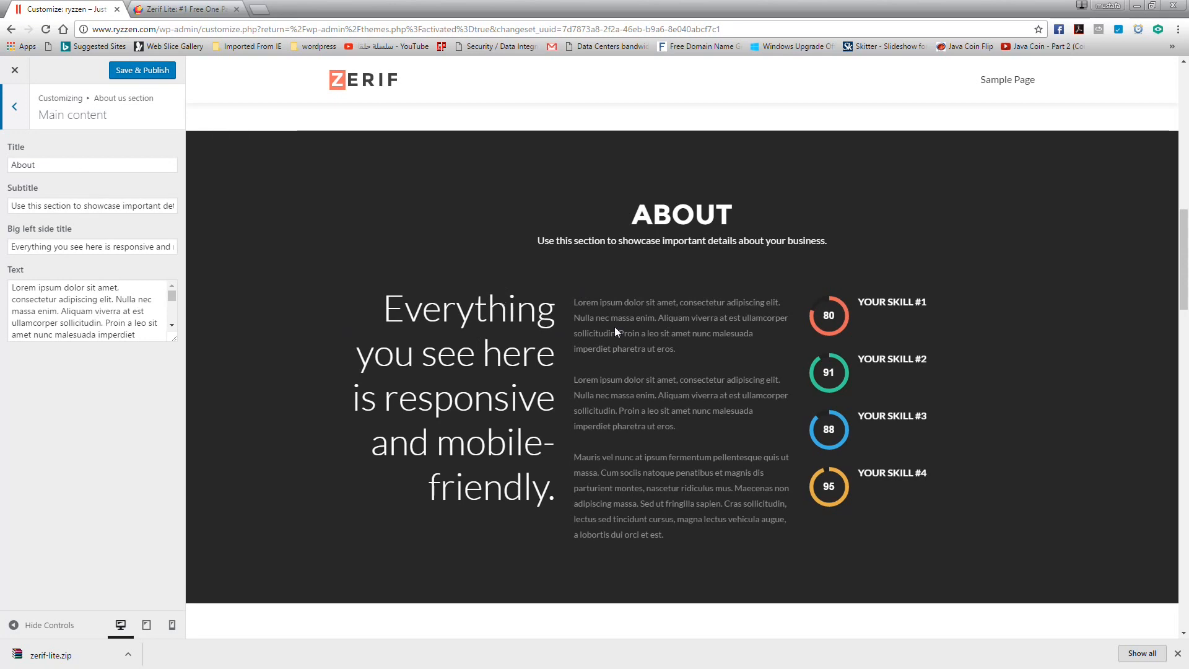
{"action": "left_click", "coordinate": [15, 108]}
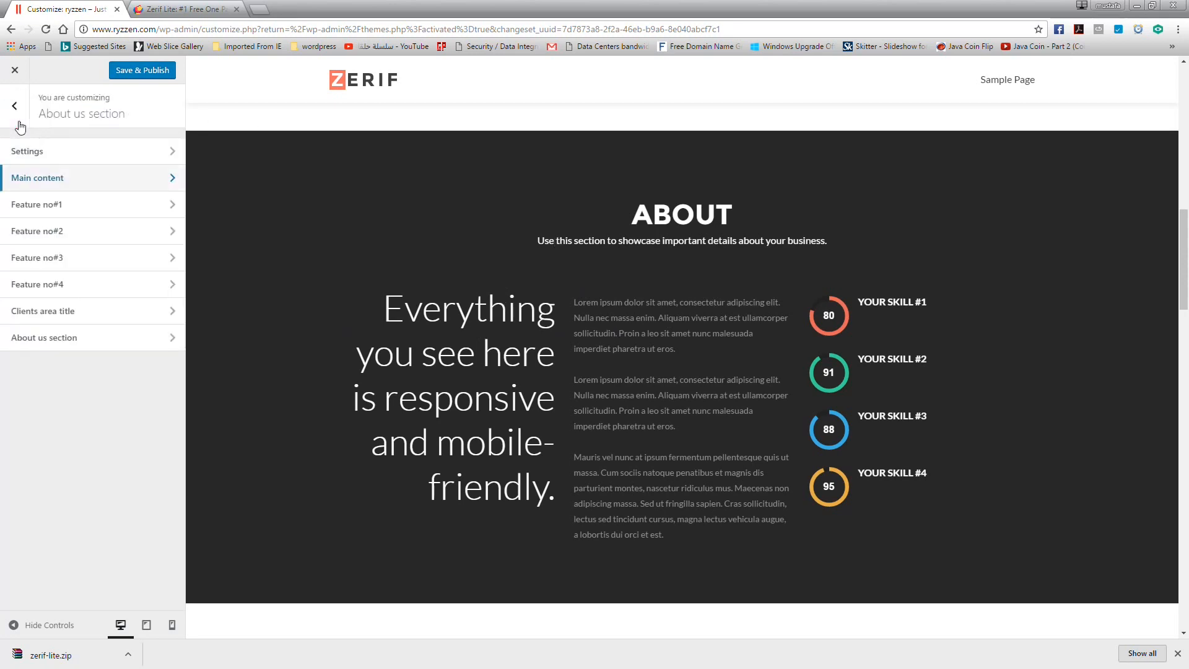
{"action": "left_click", "coordinate": [14, 106]}
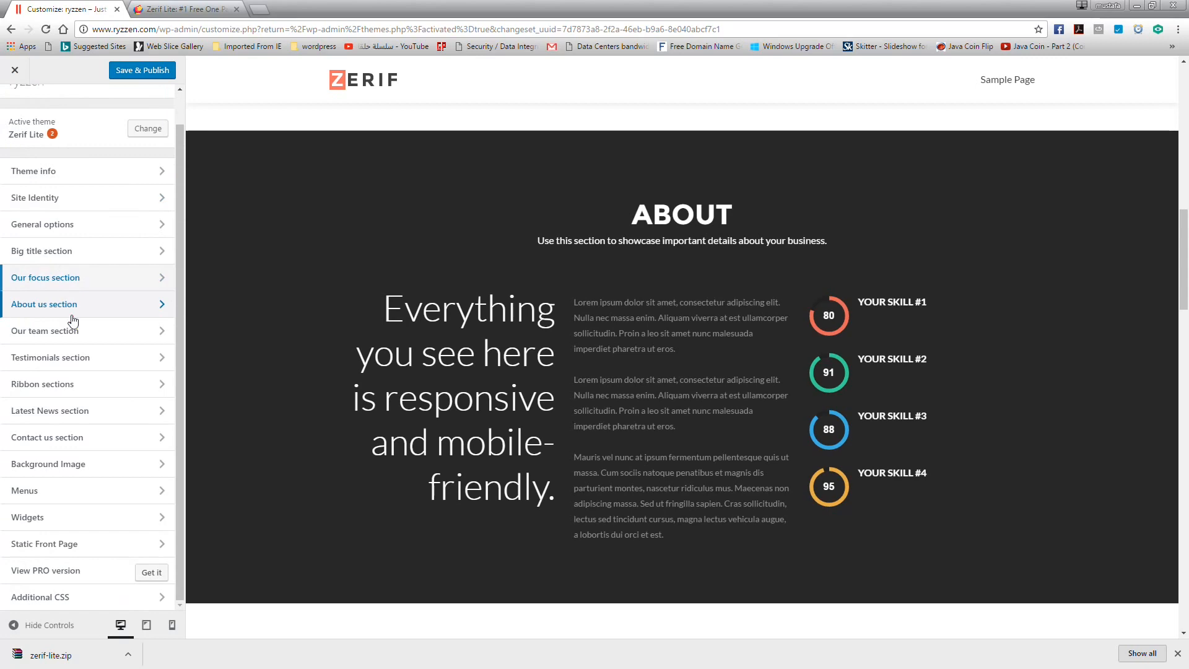
View the team and testimonials areas in the site preview and open the Testimonials section settings.
{"action": "scroll", "coordinate": [411, 379], "scroll_direction": "down", "scroll_amount": 7}
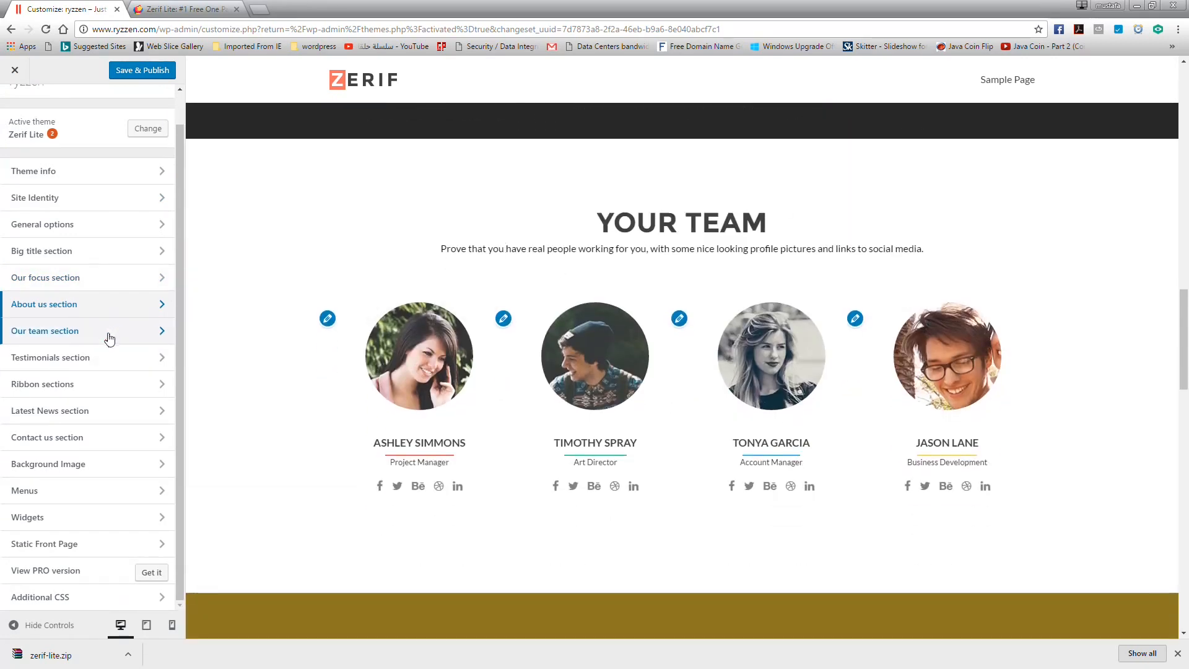
{"action": "scroll", "coordinate": [637, 393], "scroll_direction": "down", "scroll_amount": 6}
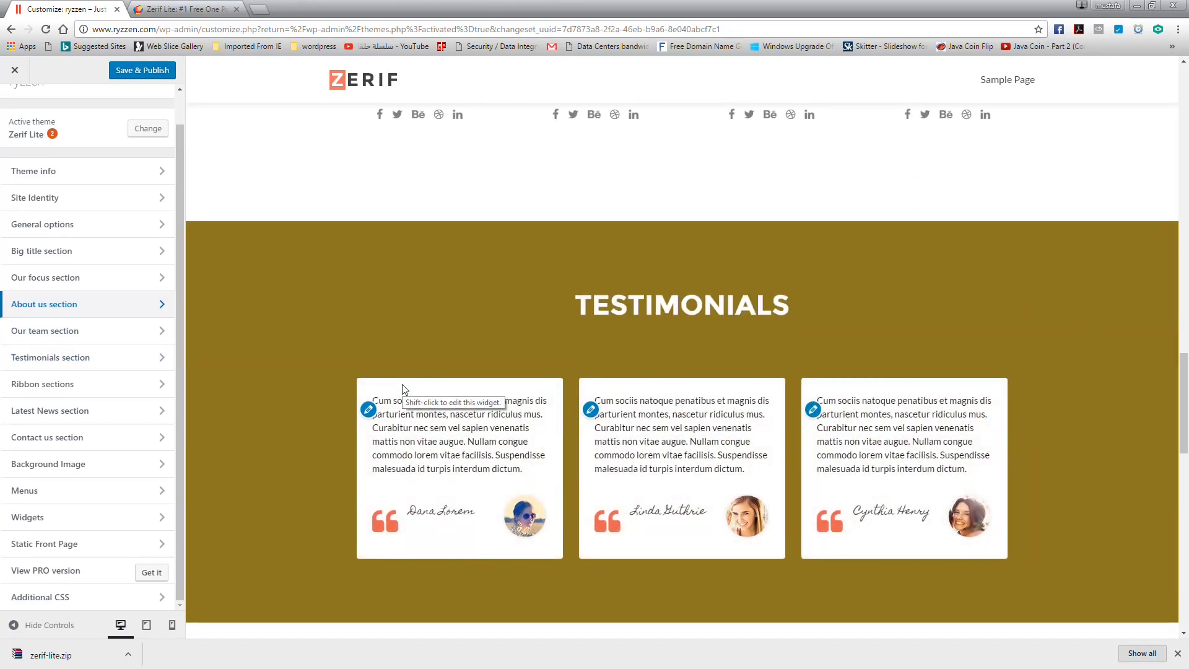
{"action": "left_click", "coordinate": [73, 355]}
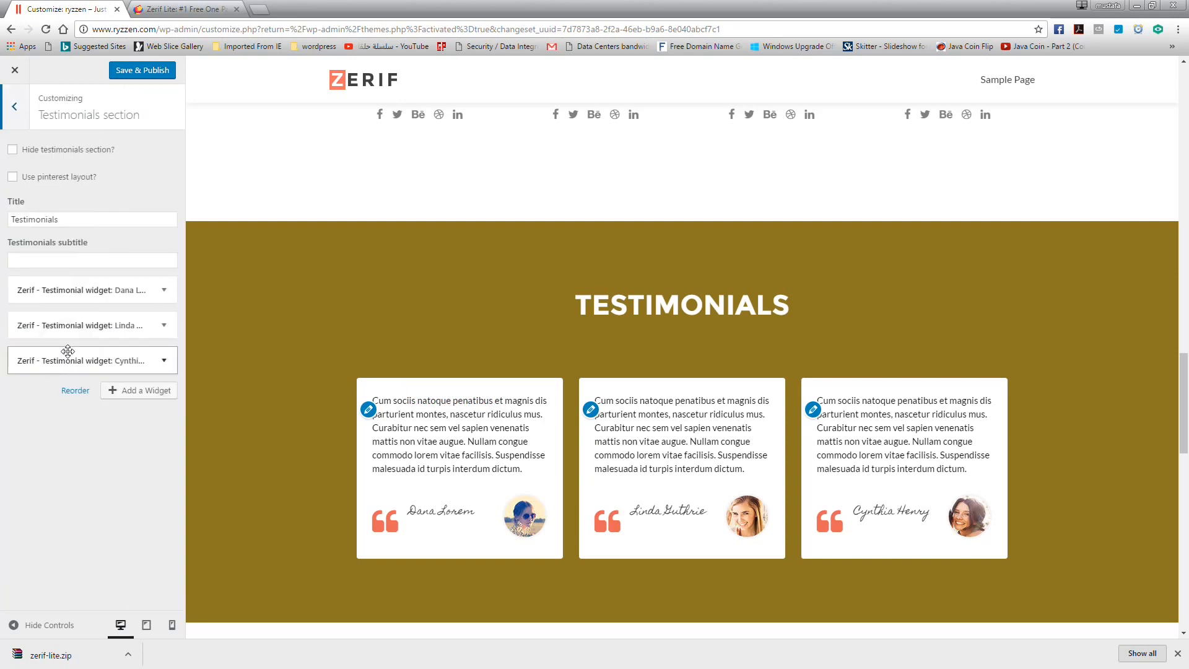
Leave the Testimonials settings and set the BottomButton Ribbon's text to "go go" in the Ribbon sections.
{"action": "left_click", "coordinate": [15, 108]}
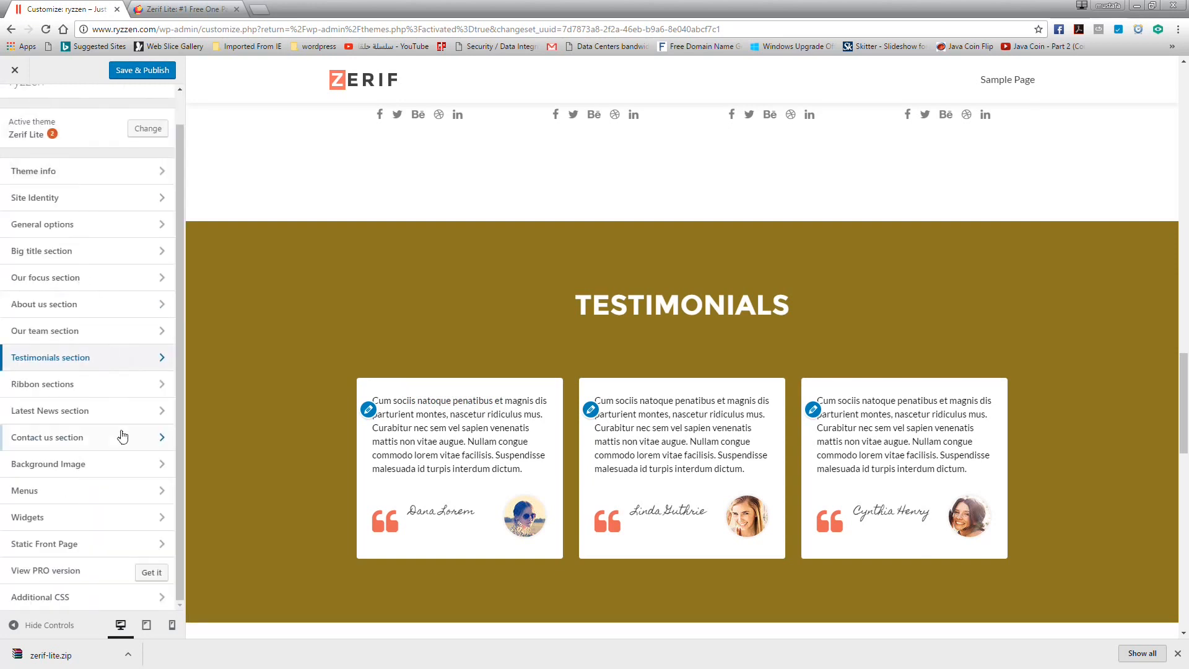
{"action": "left_click", "coordinate": [59, 384]}
{"action": "left_click", "coordinate": [57, 154]}
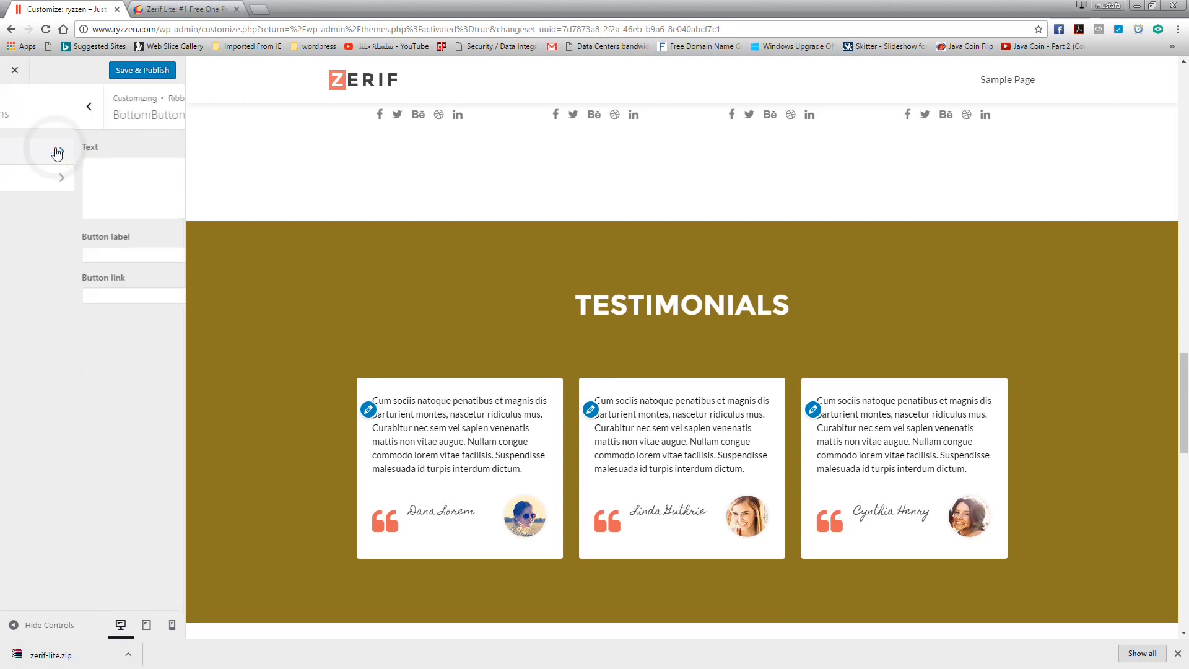
{"action": "left_click", "coordinate": [60, 170]}
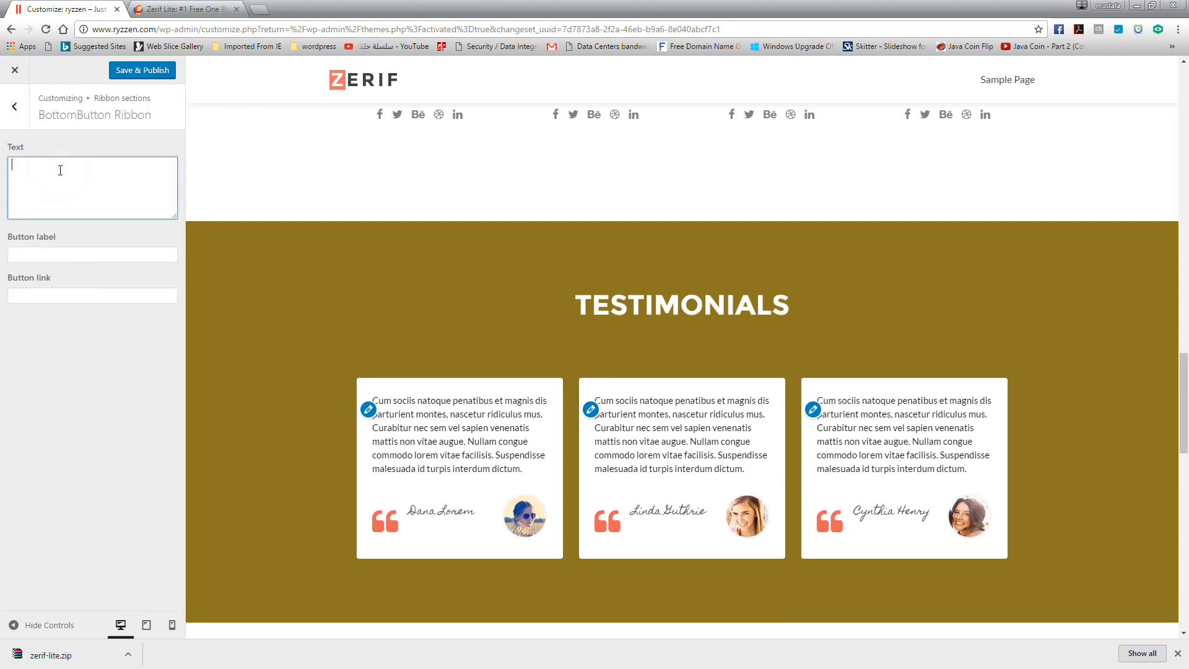
{"action": "type", "text": "go"}
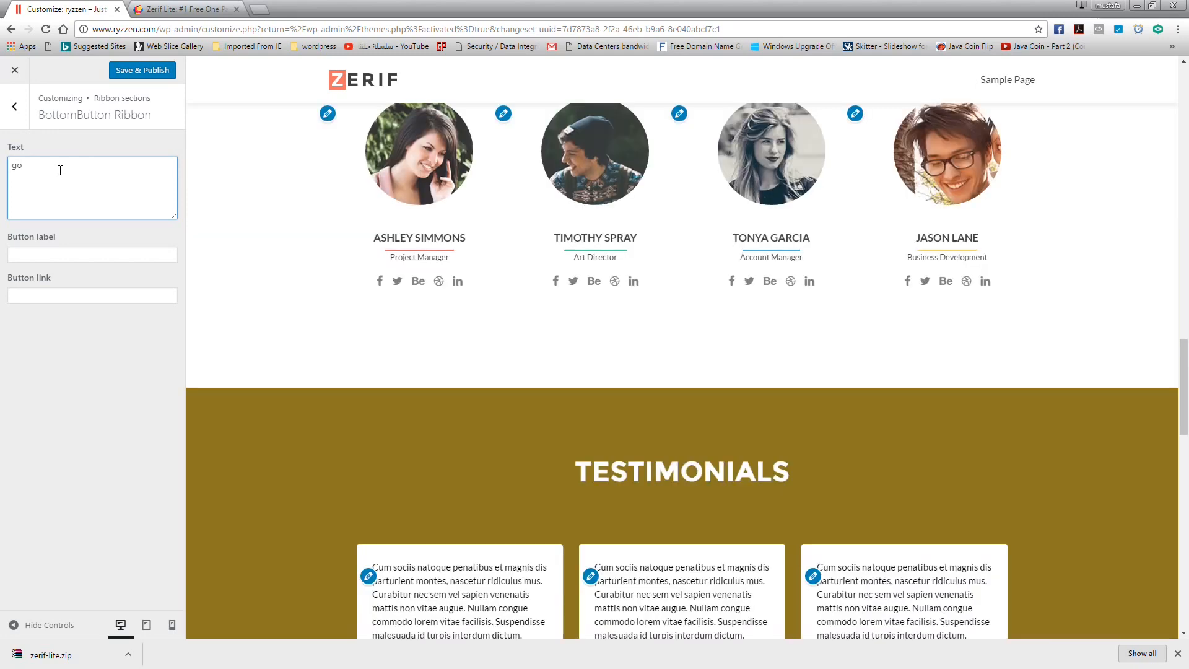
{"action": "type", "text": " go"}
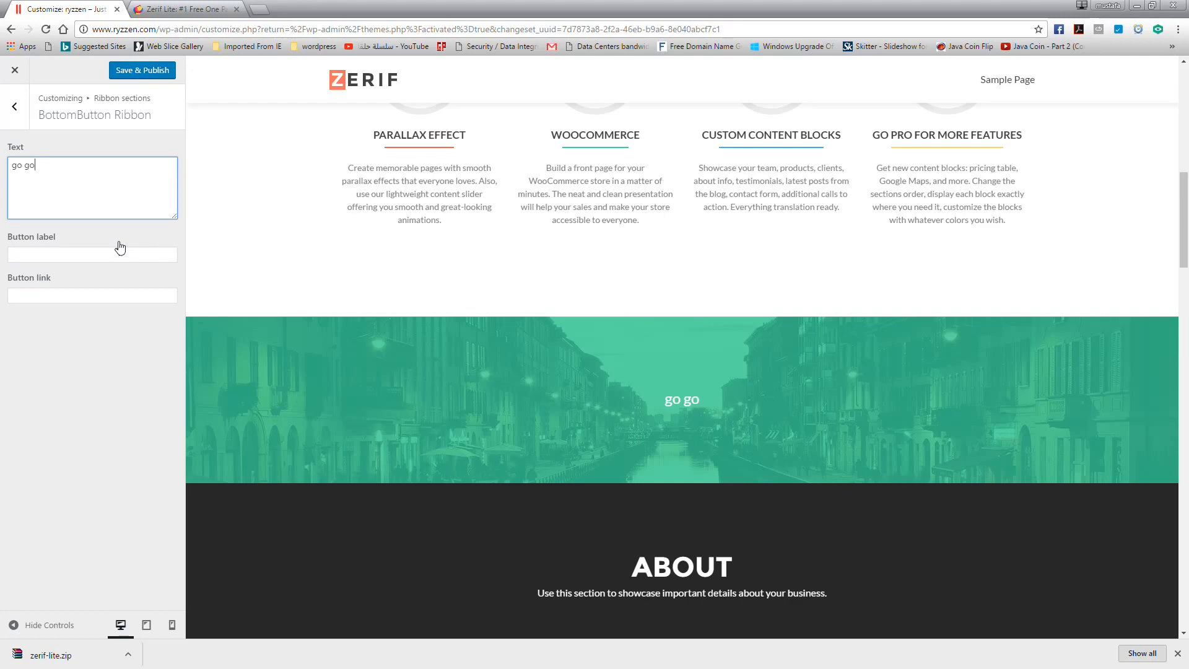
Set the RightButton Ribbon's text to "hp", check that ribbon in the preview, and return to the section list.
{"action": "left_click", "coordinate": [16, 107]}
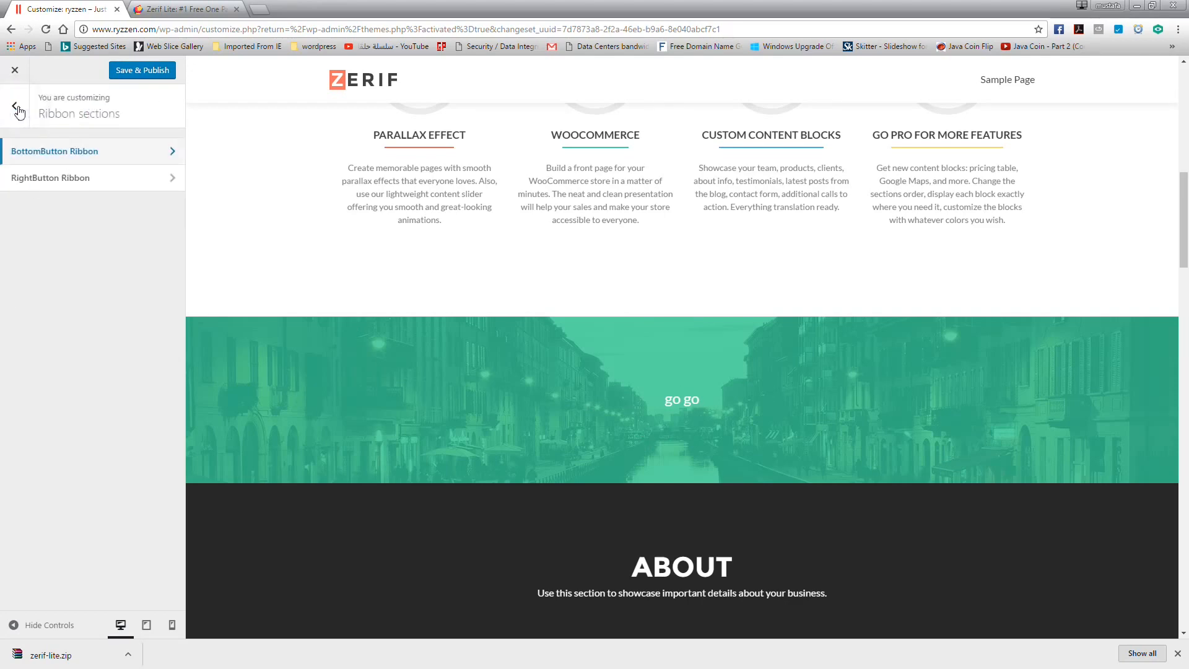
{"action": "left_click", "coordinate": [49, 179]}
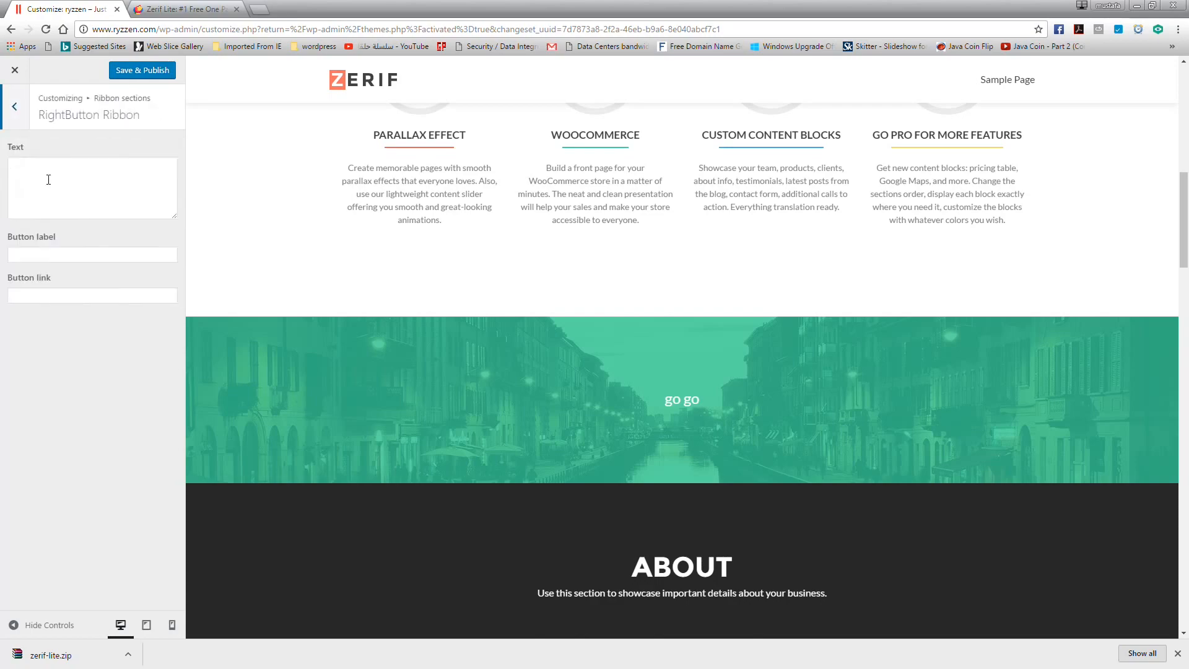
{"action": "left_click", "coordinate": [48, 198]}
{"action": "type", "text": "hp"}
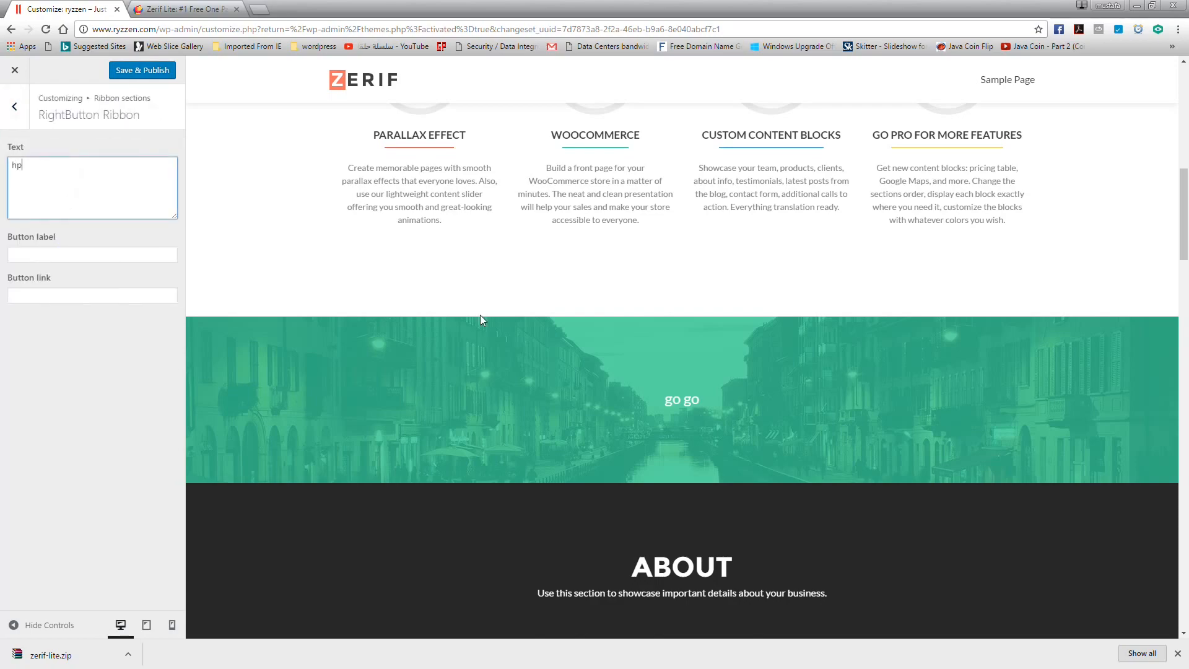
{"action": "scroll", "coordinate": [602, 422], "scroll_direction": "down", "scroll_amount": 20}
{"action": "scroll", "coordinate": [602, 422], "scroll_direction": "up", "scroll_amount": 6}
{"action": "scroll", "coordinate": [602, 424], "scroll_direction": "down", "scroll_amount": 3}
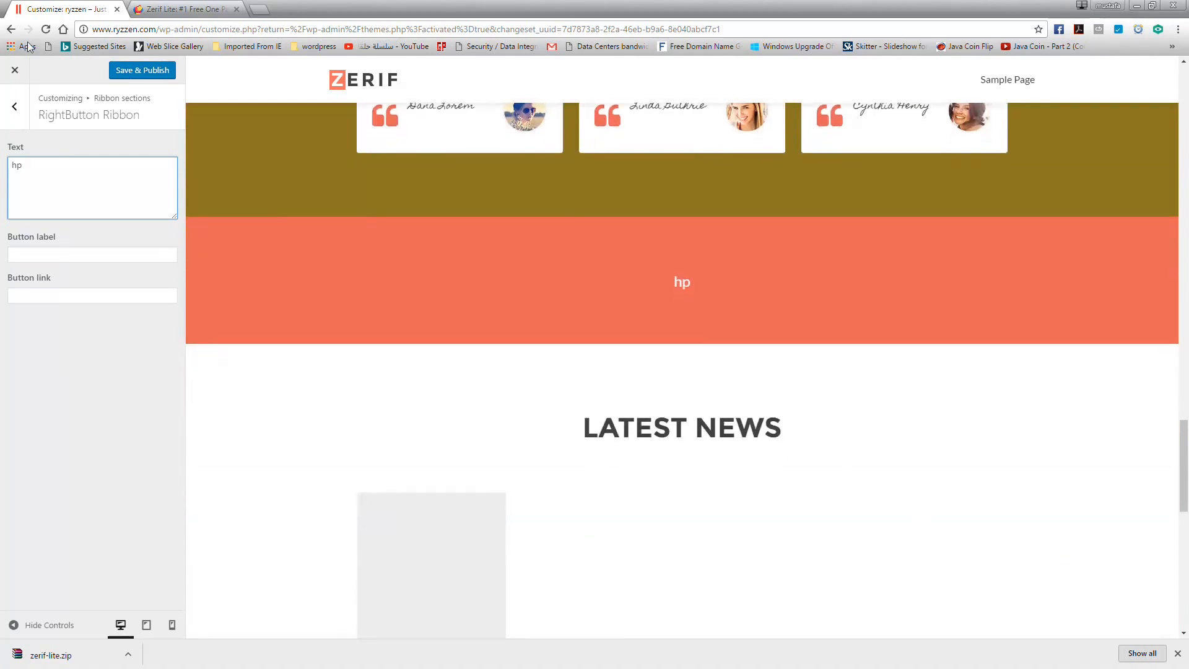
{"action": "left_click", "coordinate": [15, 106]}
{"action": "left_click", "coordinate": [16, 104]}
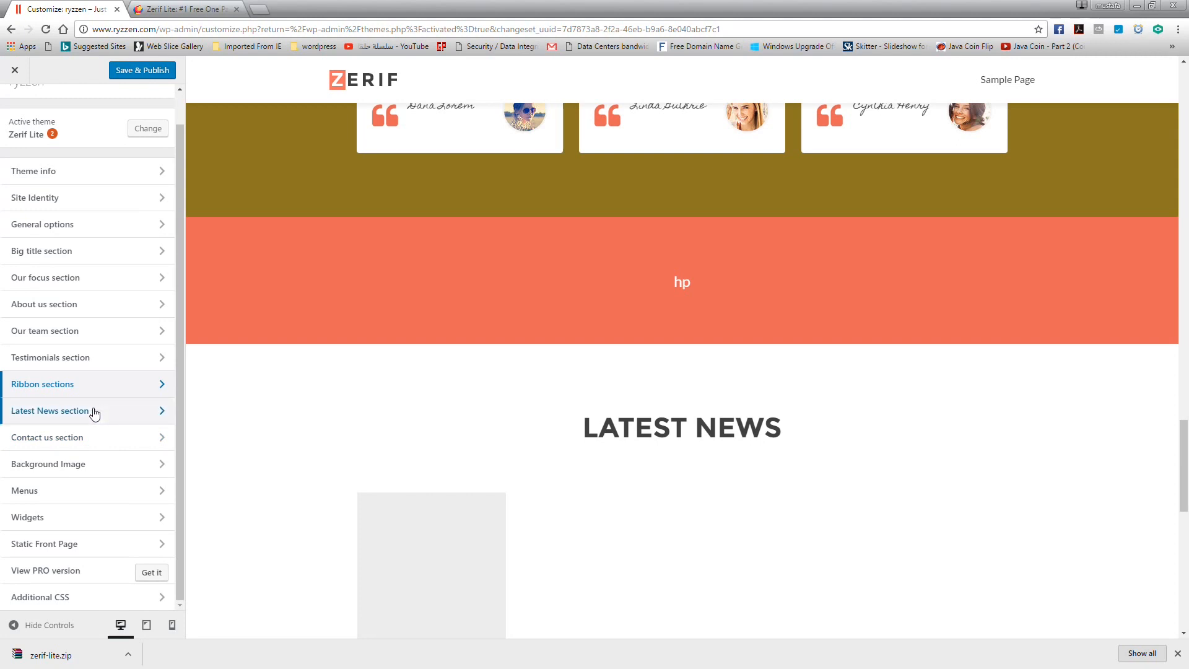
View the Latest News area in the preview, review the Contact us section's fields, and return to the section list.
{"action": "scroll", "coordinate": [808, 476], "scroll_direction": "down", "scroll_amount": 3}
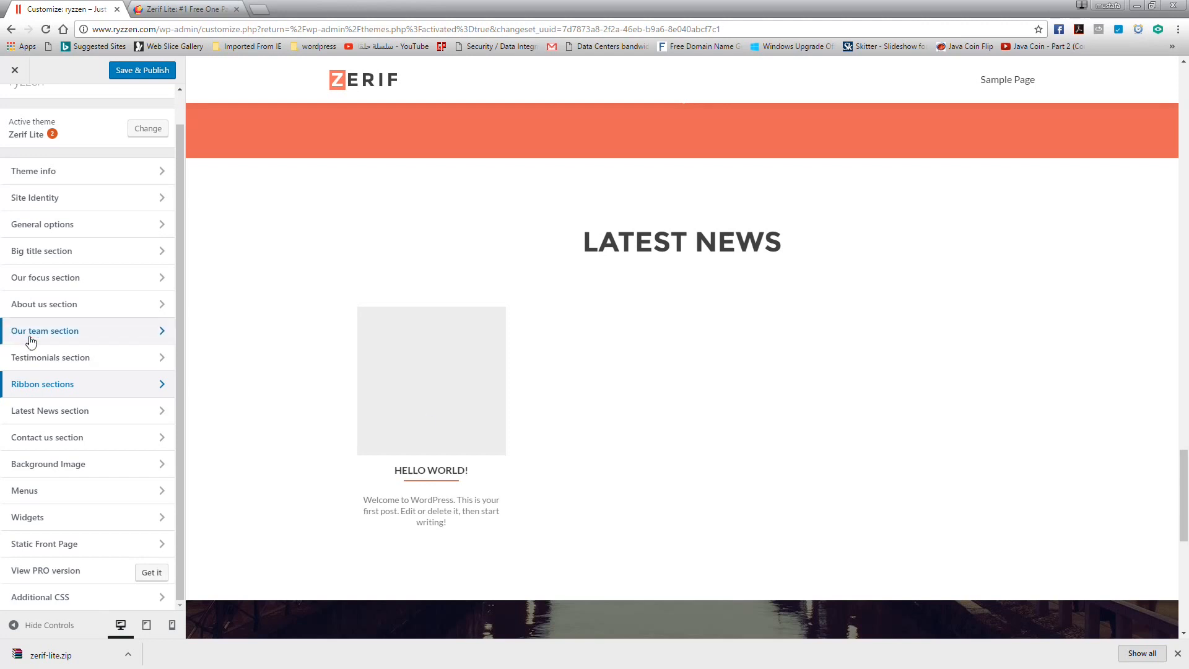
{"action": "left_click", "coordinate": [59, 447]}
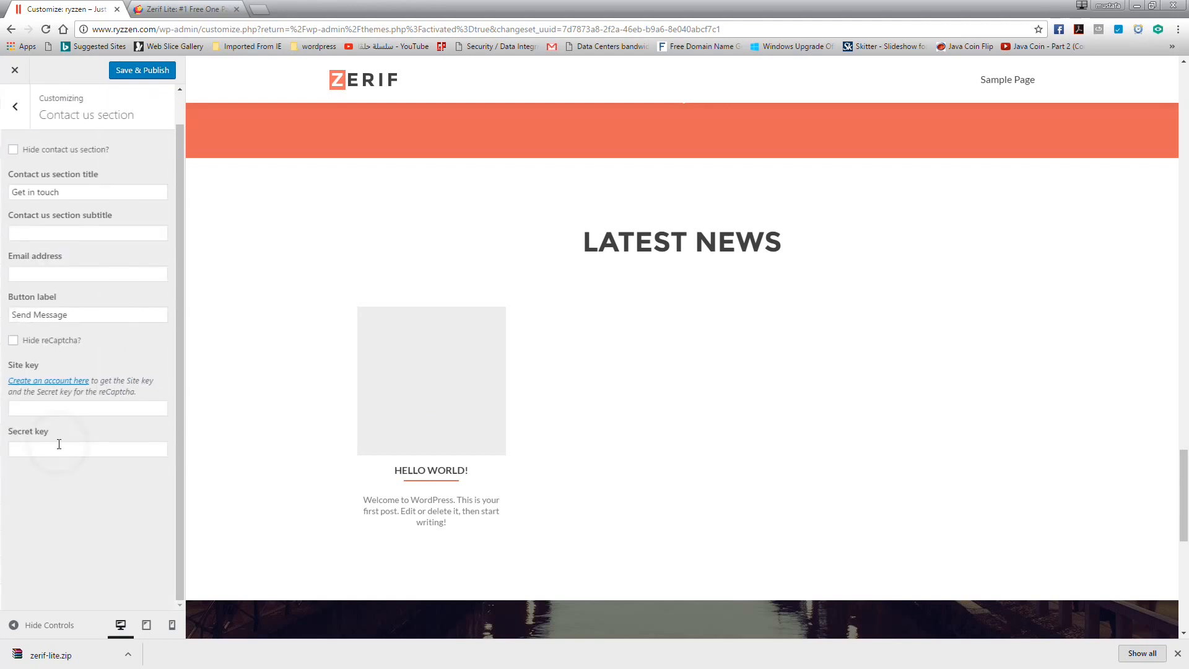
{"action": "left_click", "coordinate": [22, 113]}
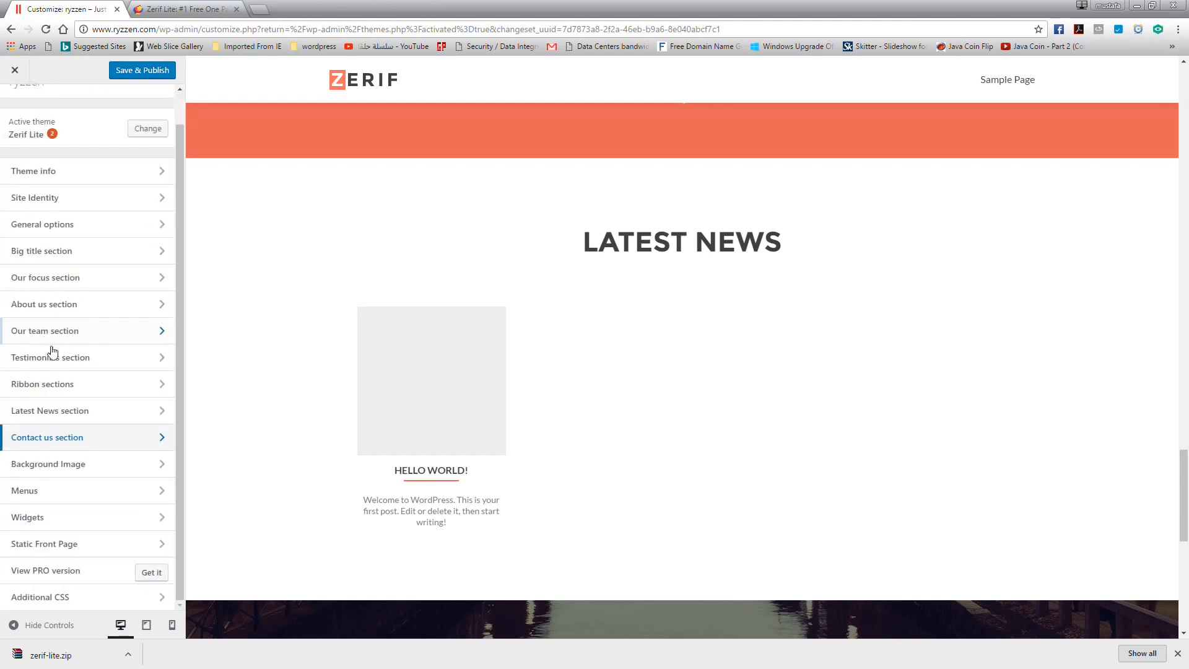
{"action": "left_click", "coordinate": [69, 436]}
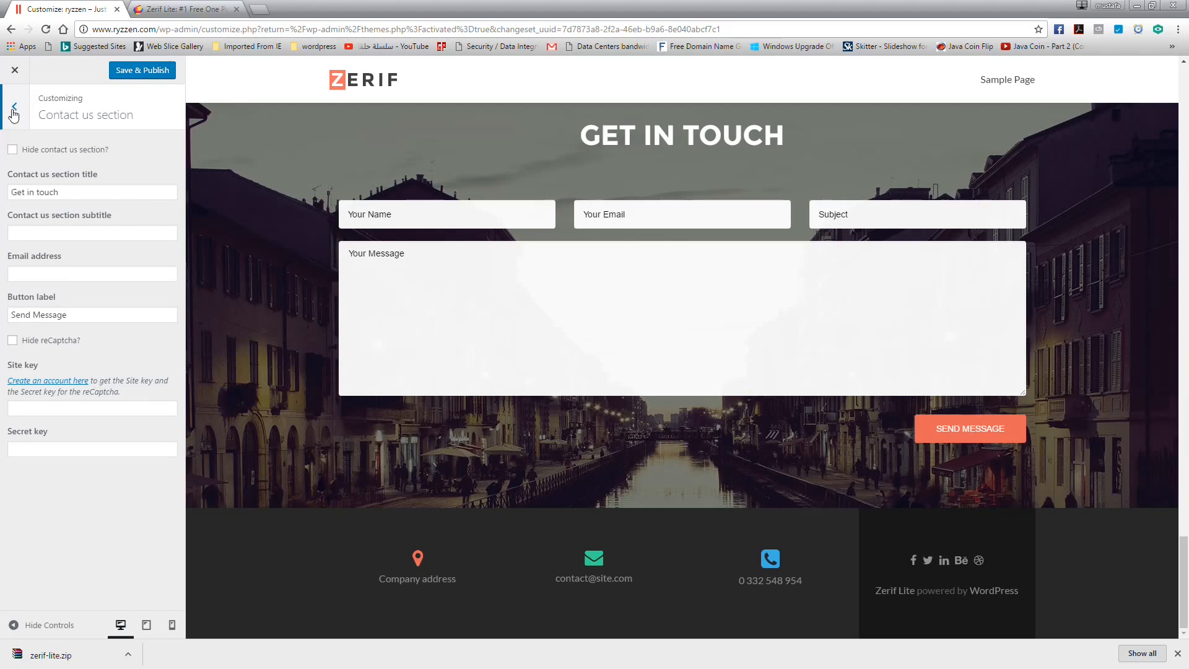
{"action": "left_click", "coordinate": [41, 275]}
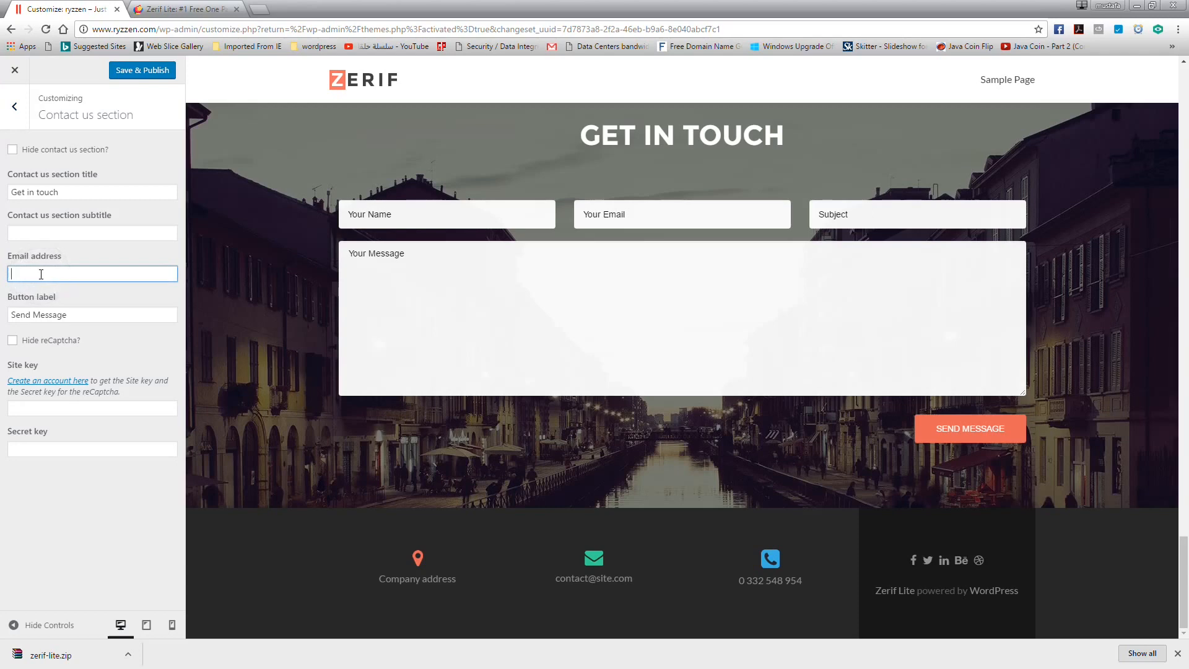
{"action": "left_click", "coordinate": [11, 111]}
Open the Background Image settings and look over the available presets without changing the selection.
{"action": "left_click", "coordinate": [82, 466]}
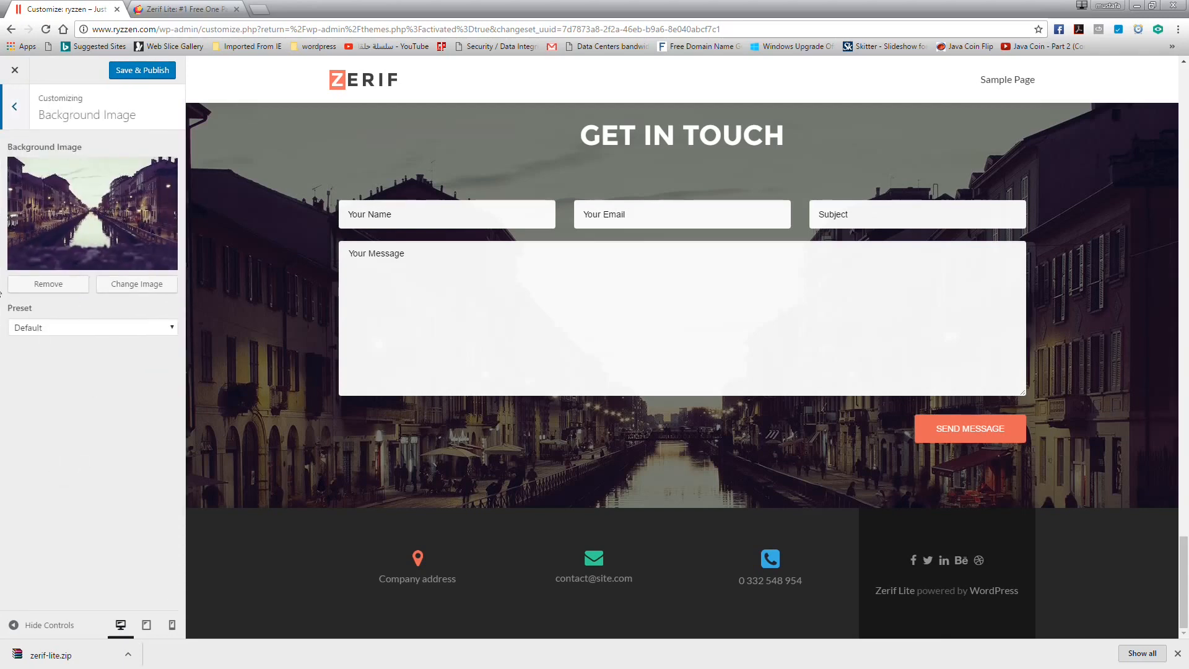
{"action": "scroll", "coordinate": [507, 374], "scroll_direction": "up", "scroll_amount": 15}
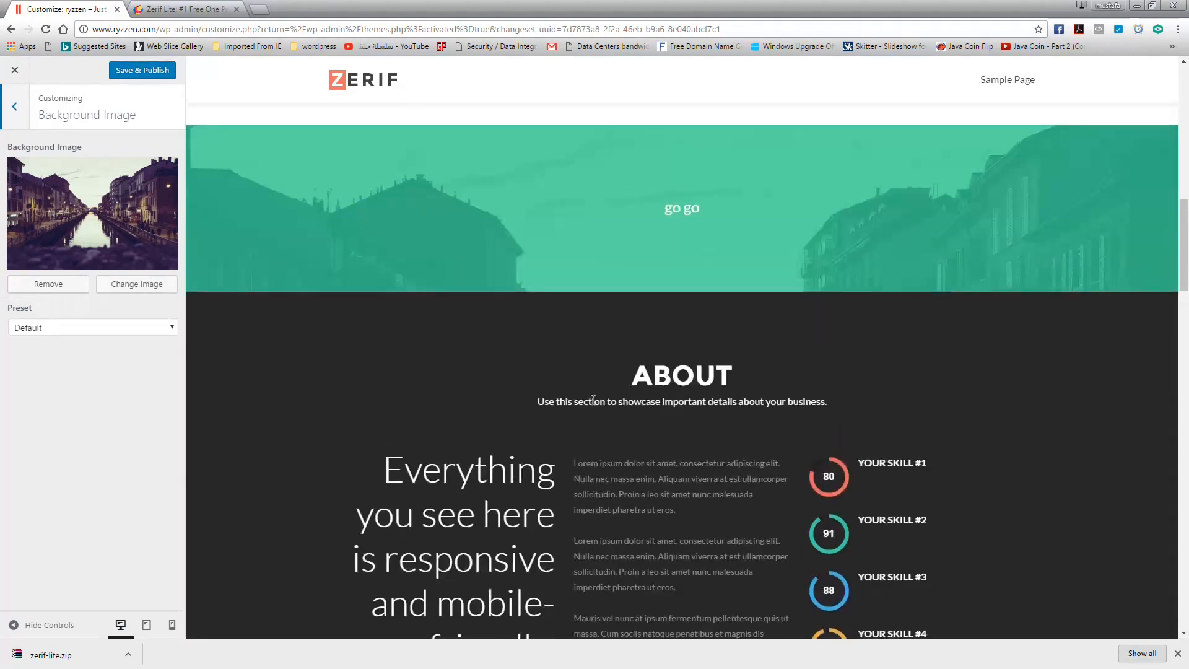
{"action": "scroll", "coordinate": [592, 400], "scroll_direction": "up", "scroll_amount": 7}
{"action": "left_click", "coordinate": [51, 333]}
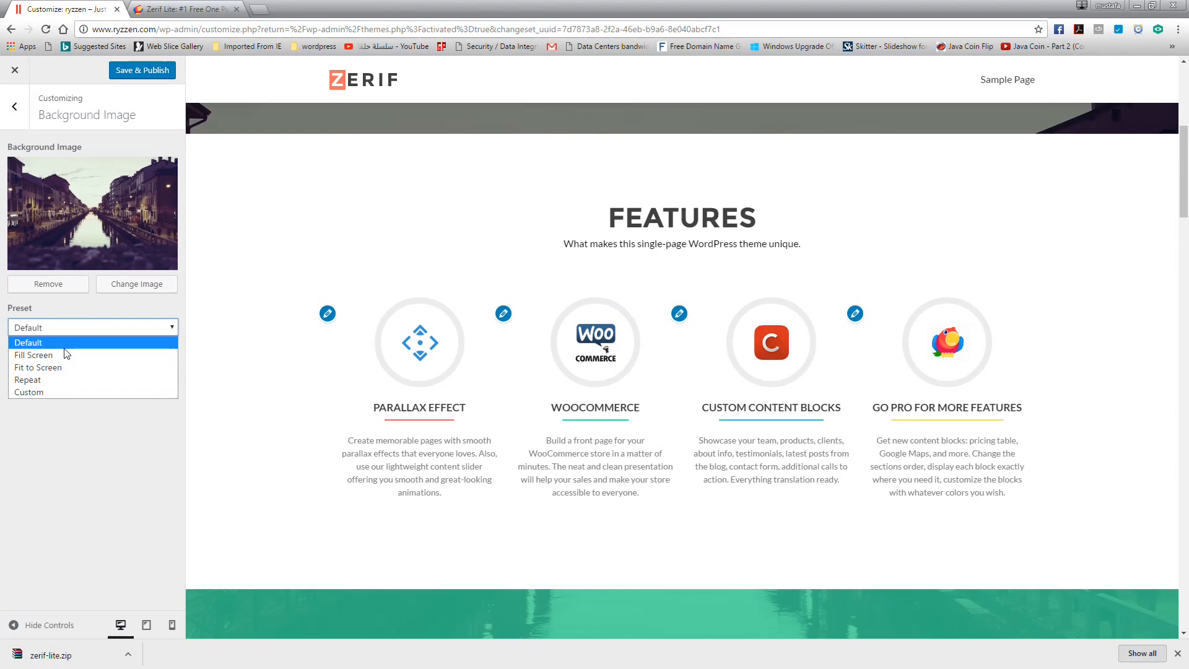
{"action": "left_click", "coordinate": [71, 439]}
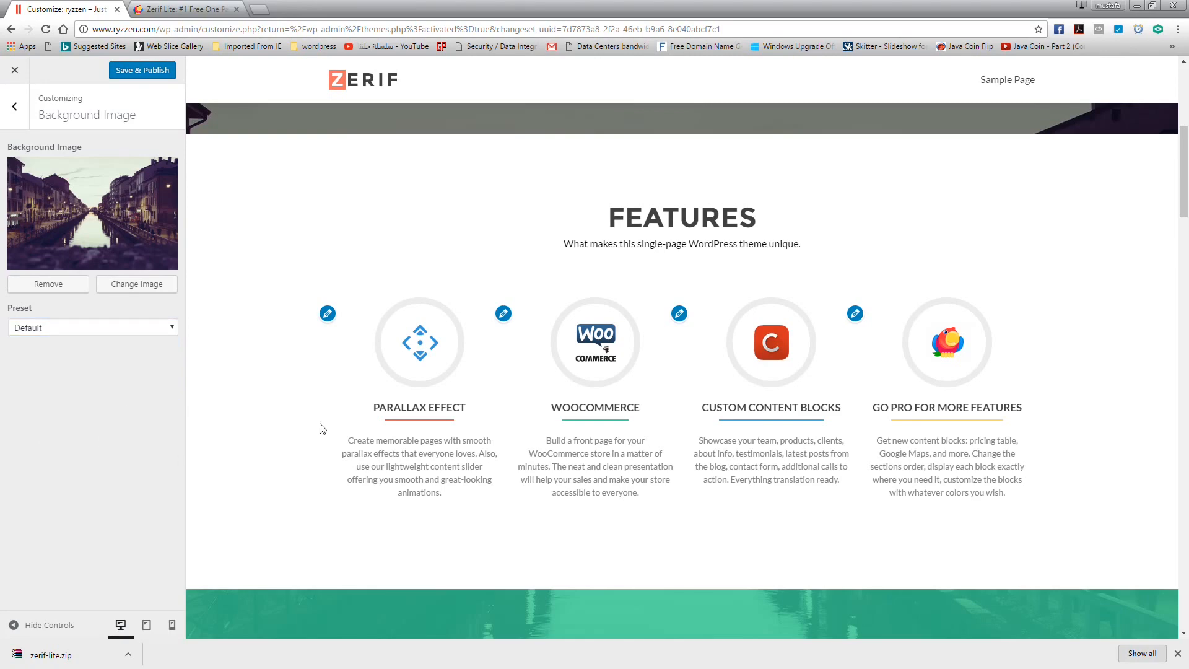
Examine how the background image appears across the front-page preview and return to the section list.
{"action": "scroll", "coordinate": [370, 405], "scroll_direction": "up", "scroll_amount": 5}
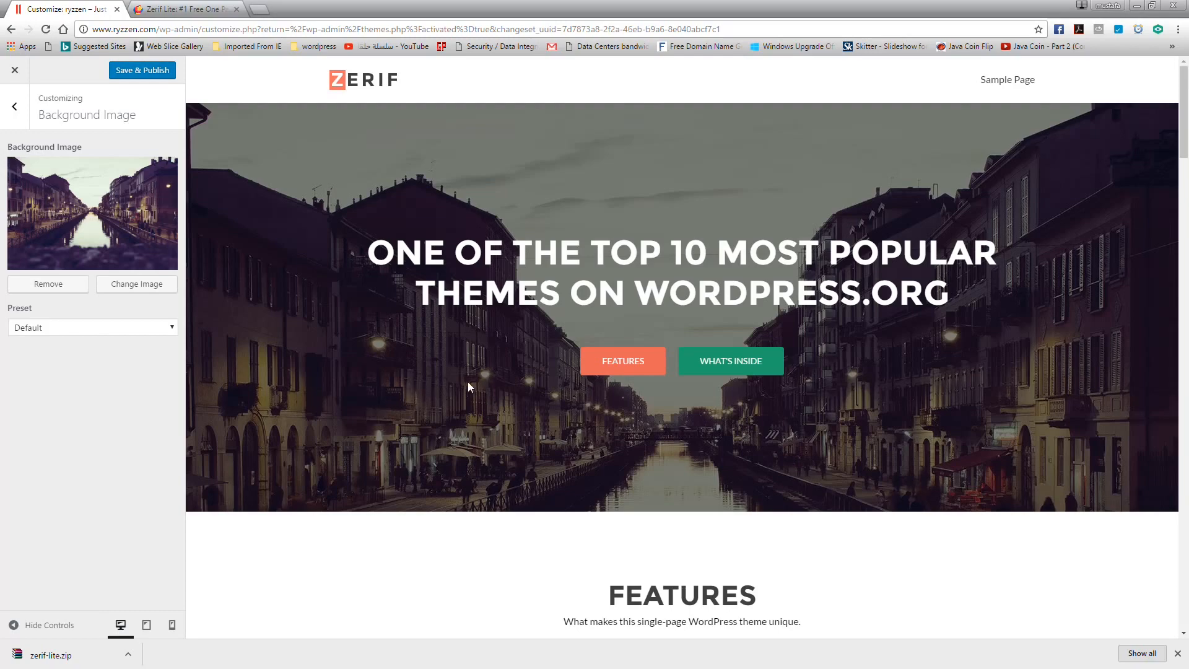
{"action": "scroll", "coordinate": [467, 382], "scroll_direction": "down", "scroll_amount": 15}
{"action": "scroll", "coordinate": [469, 380], "scroll_direction": "down", "scroll_amount": 11}
{"action": "scroll", "coordinate": [471, 383], "scroll_direction": "up", "scroll_amount": 20}
{"action": "left_click", "coordinate": [14, 106]}
Look at the Menus settings and the Additional CSS editor, returning to the section list after each.
{"action": "left_click", "coordinate": [67, 491]}
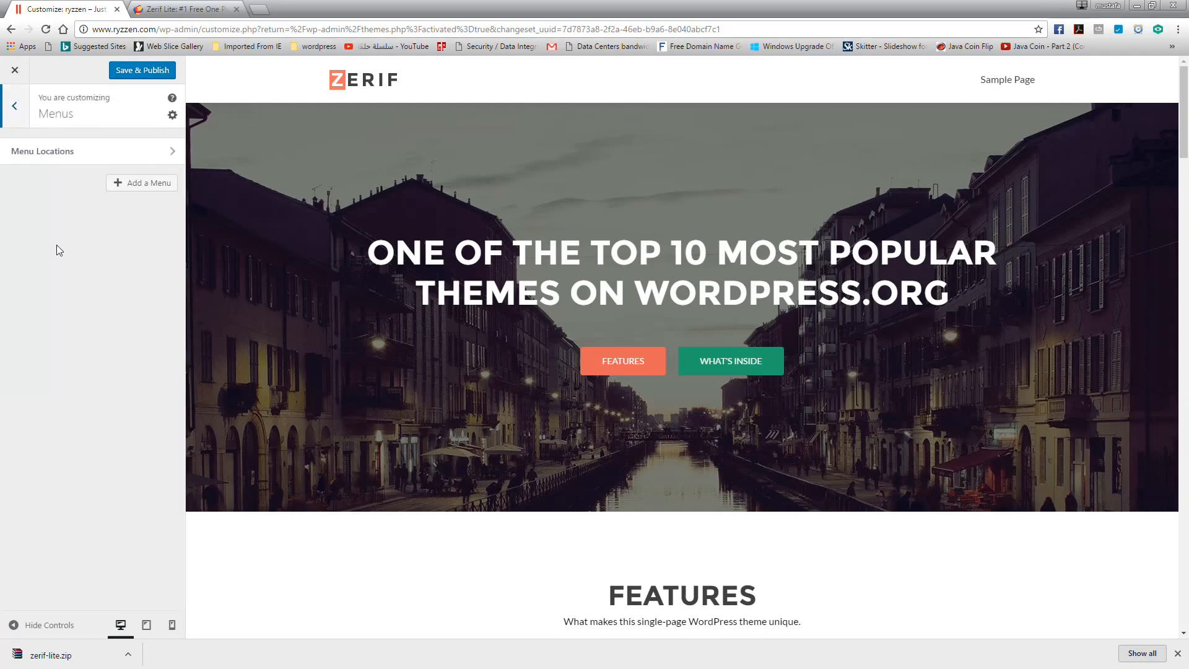
{"action": "left_click", "coordinate": [20, 123]}
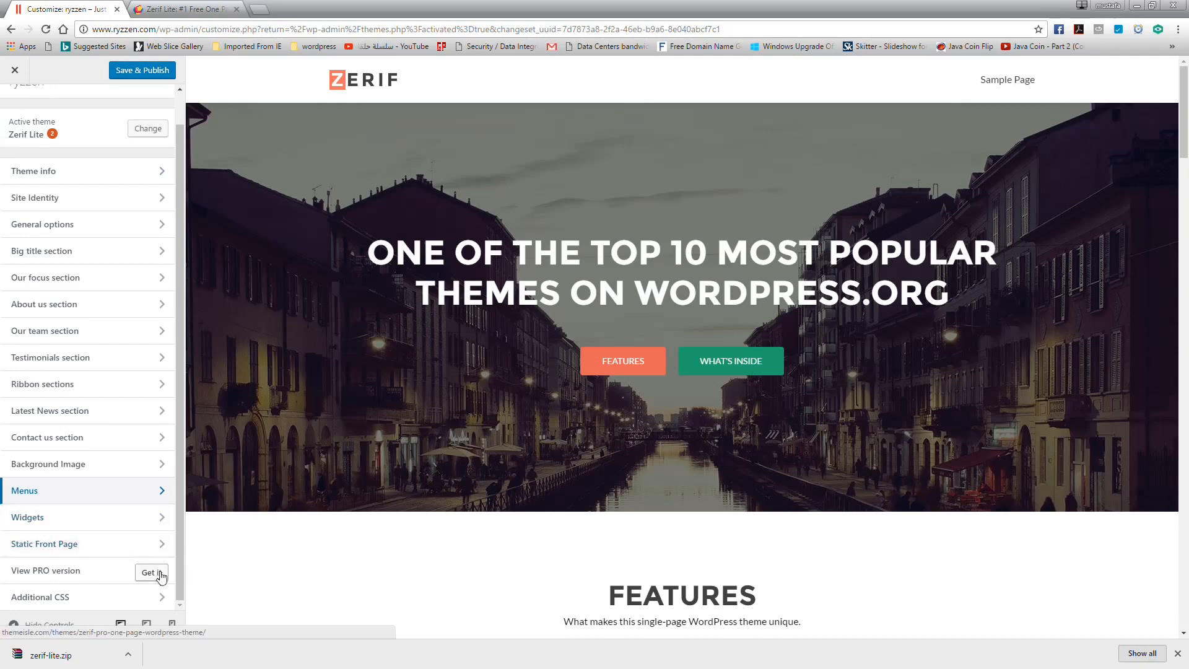
{"action": "left_click", "coordinate": [45, 601]}
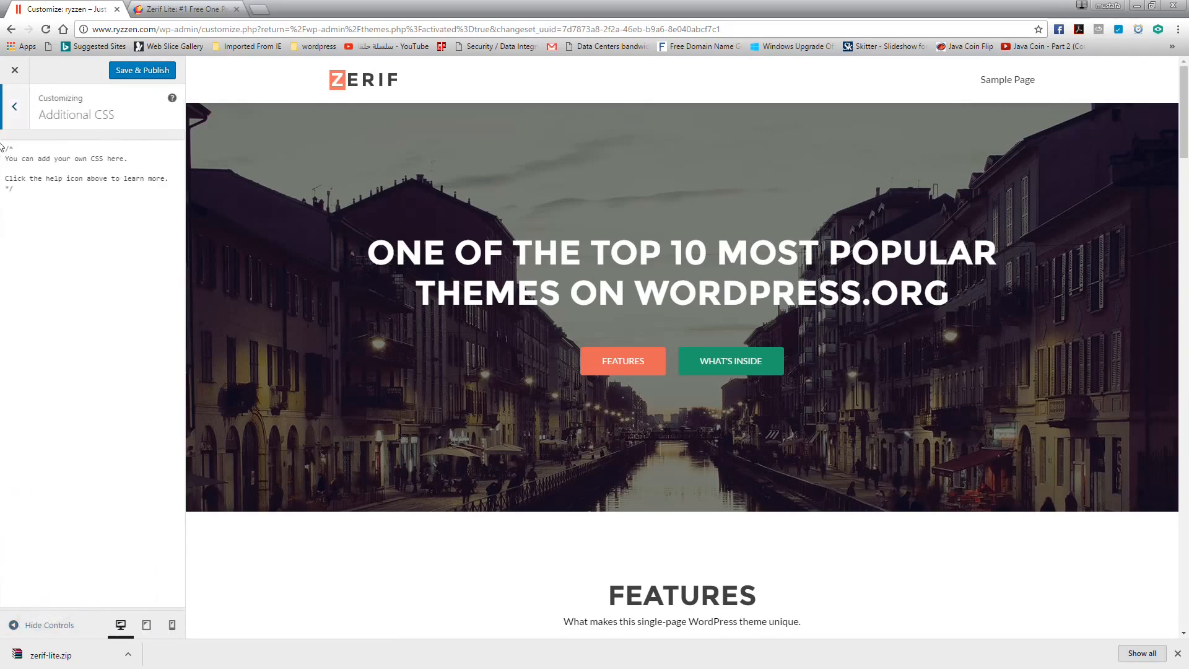
{"action": "left_click", "coordinate": [15, 94]}
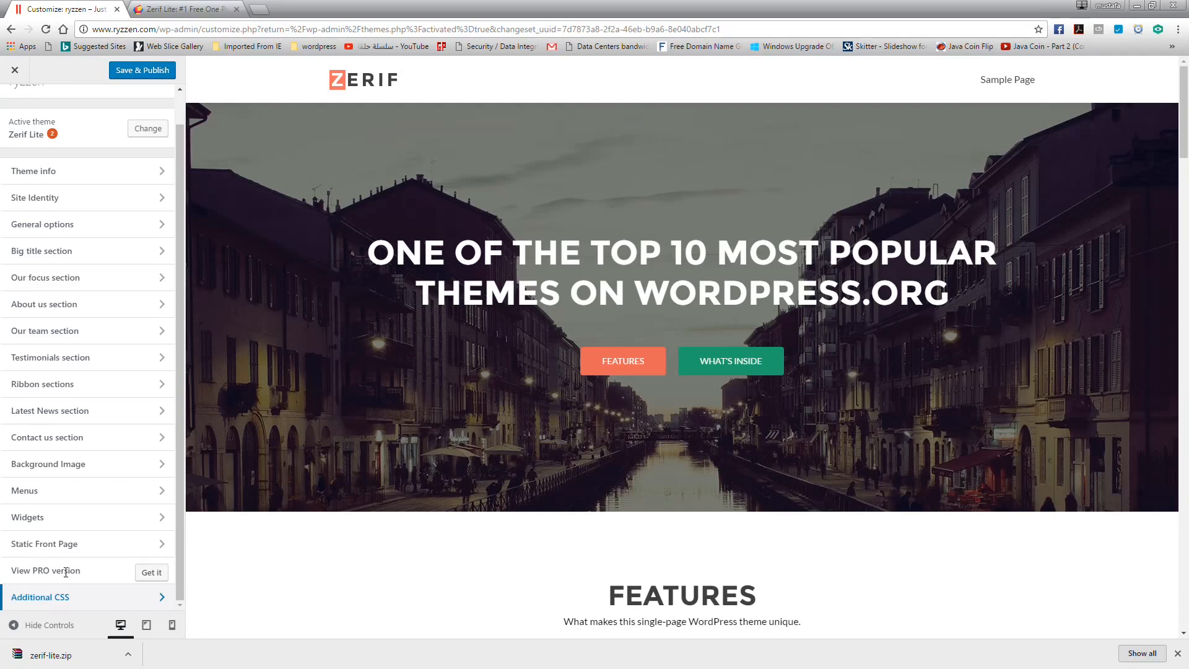
Look over the front-page preview from the hero area through the Features, ribbon and About sections.
{"action": "scroll", "coordinate": [485, 420], "scroll_direction": "down", "scroll_amount": 5}
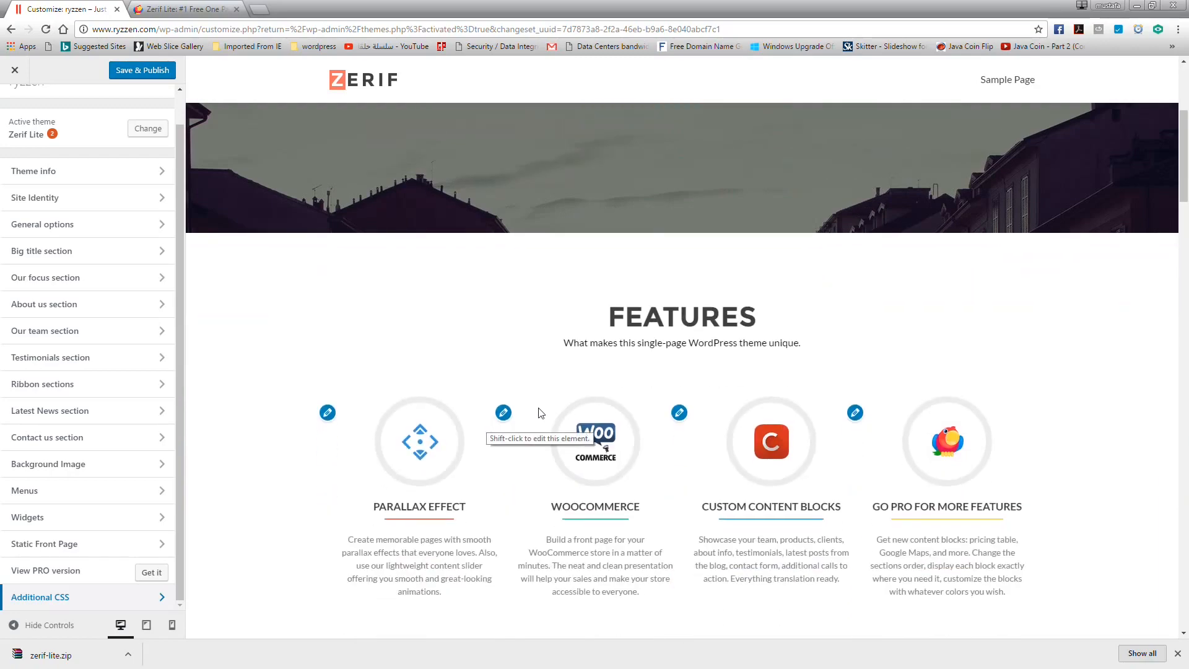
{"action": "scroll", "coordinate": [589, 411], "scroll_direction": "down", "scroll_amount": 8}
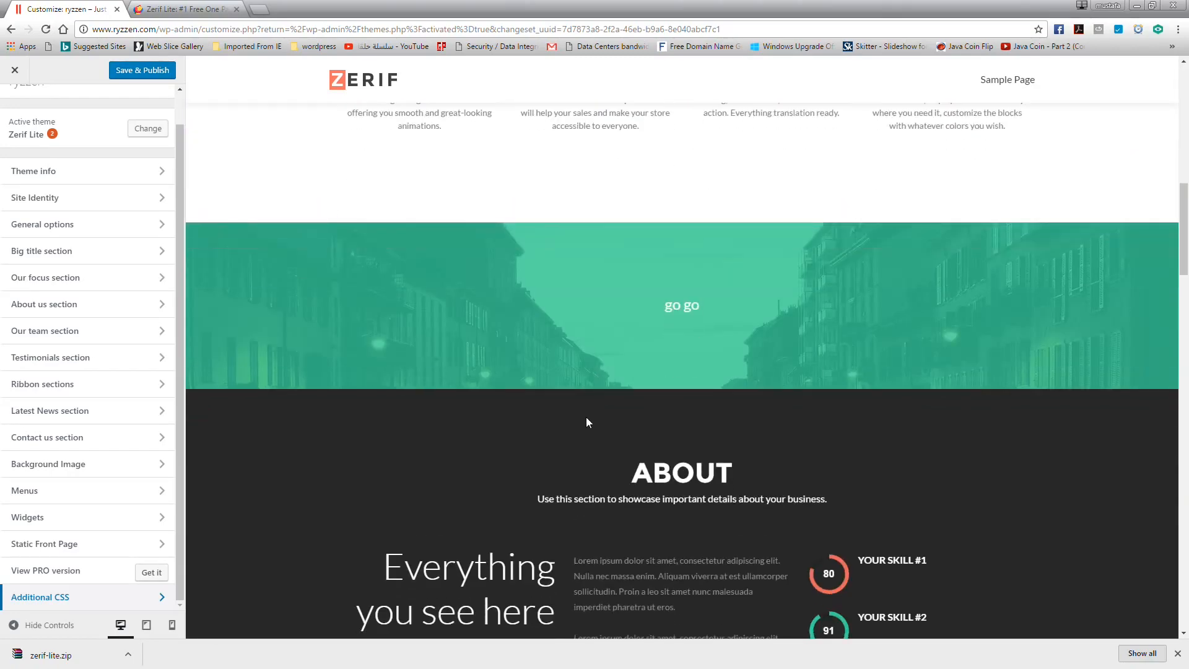
{"action": "scroll", "coordinate": [587, 421], "scroll_direction": "down", "scroll_amount": 8}
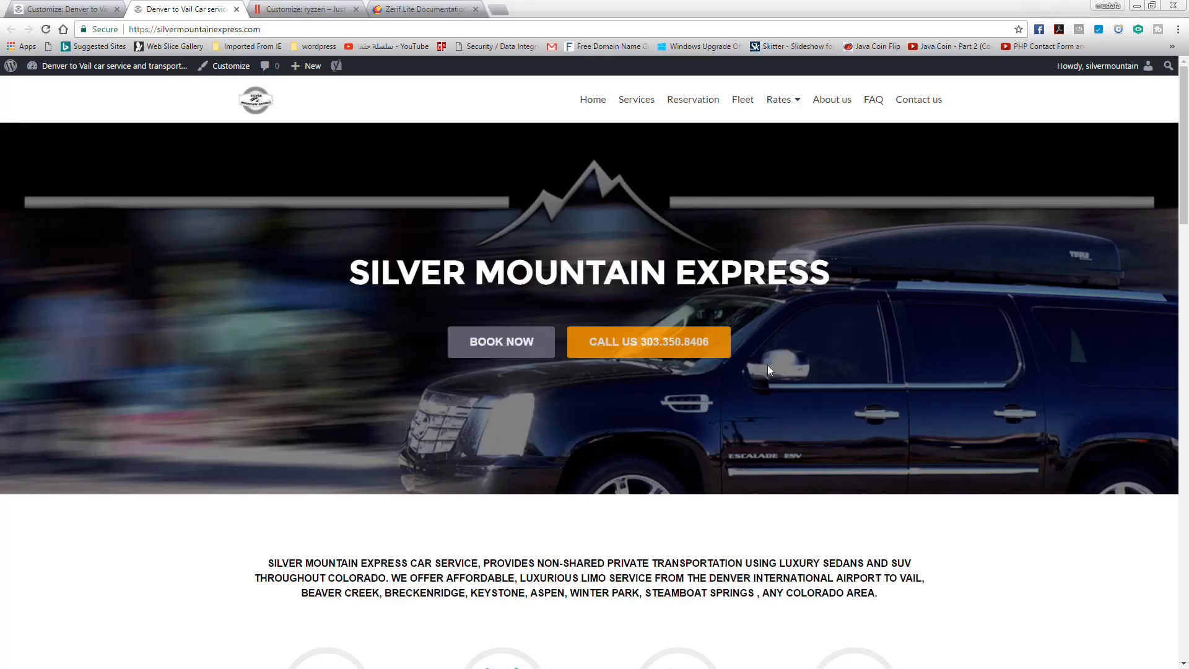
Review the Silver Mountain Express home page as a finished Zerif Lite example and follow its Contact us menu link.
{"action": "scroll", "coordinate": [768, 365], "scroll_direction": "down", "scroll_amount": 15}
{"action": "scroll", "coordinate": [818, 435], "scroll_direction": "down", "scroll_amount": 8}
{"action": "scroll", "coordinate": [816, 430], "scroll_direction": "up", "scroll_amount": 5}
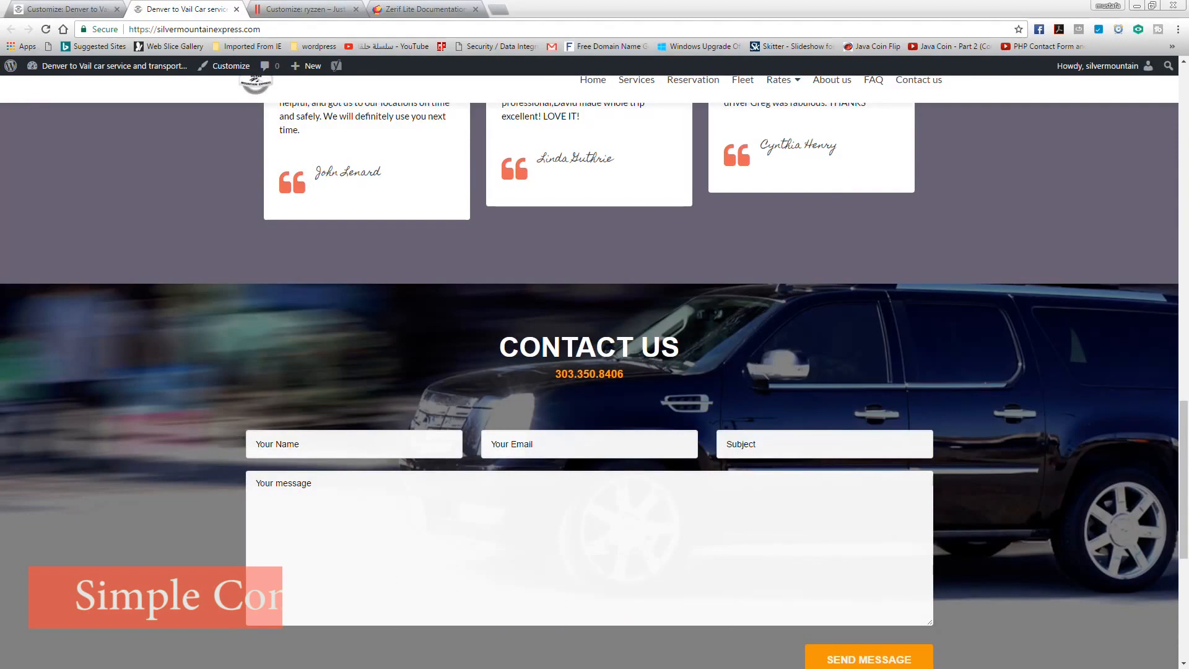
{"action": "scroll", "coordinate": [949, 474], "scroll_direction": "up", "scroll_amount": 20}
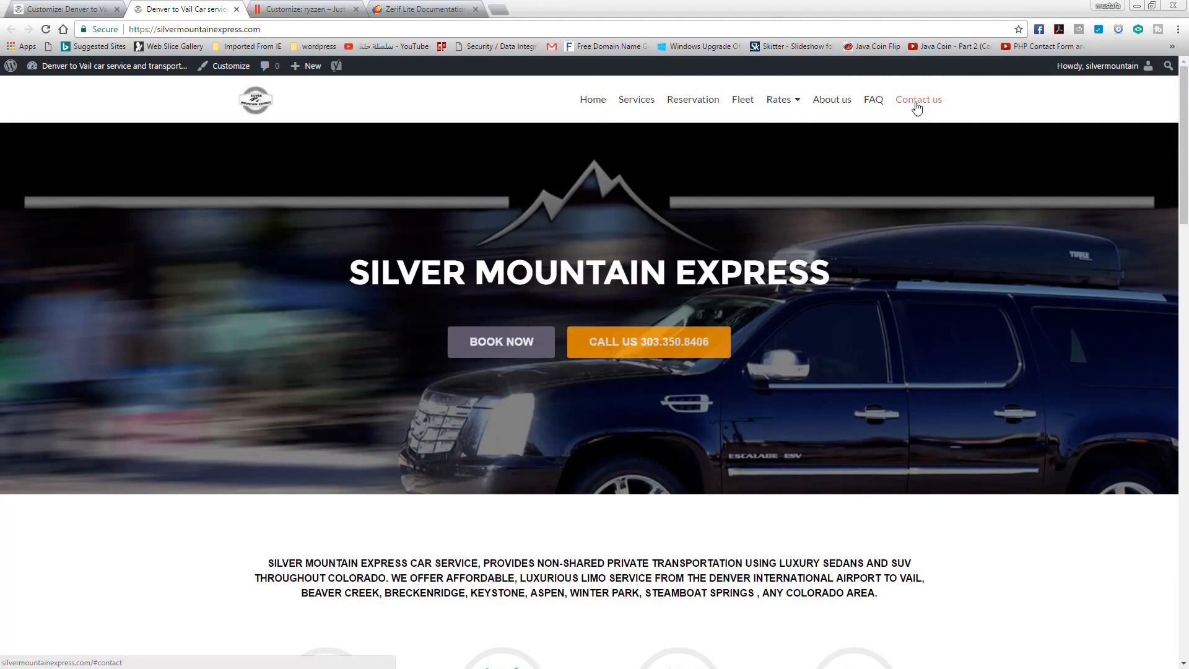
{"action": "left_click", "coordinate": [916, 102]}
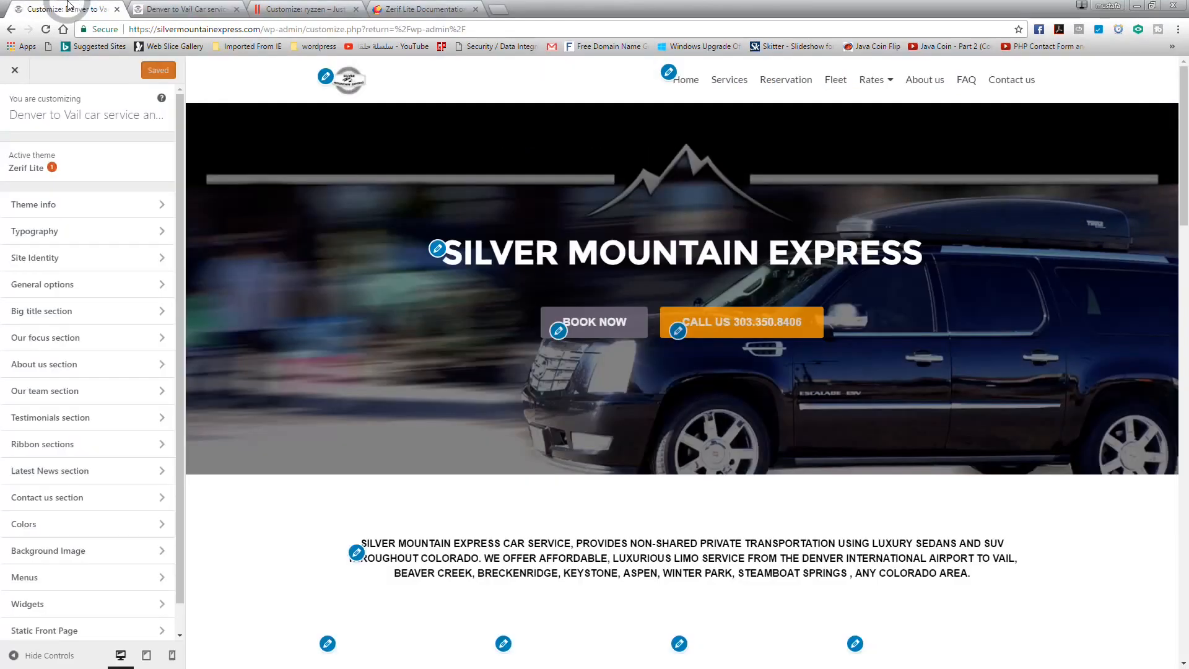
Open the Zerif Lite documentation from the Silver Mountain Express customizer's theme info and examine the list of section anchors.
{"action": "left_click", "coordinate": [68, 8]}
{"action": "left_click", "coordinate": [30, 211]}
{"action": "left_click", "coordinate": [91, 145]}
{"action": "scroll", "coordinate": [588, 350], "scroll_direction": "down", "scroll_amount": 12}
{"action": "scroll", "coordinate": [600, 353], "scroll_direction": "down", "scroll_amount": 2}
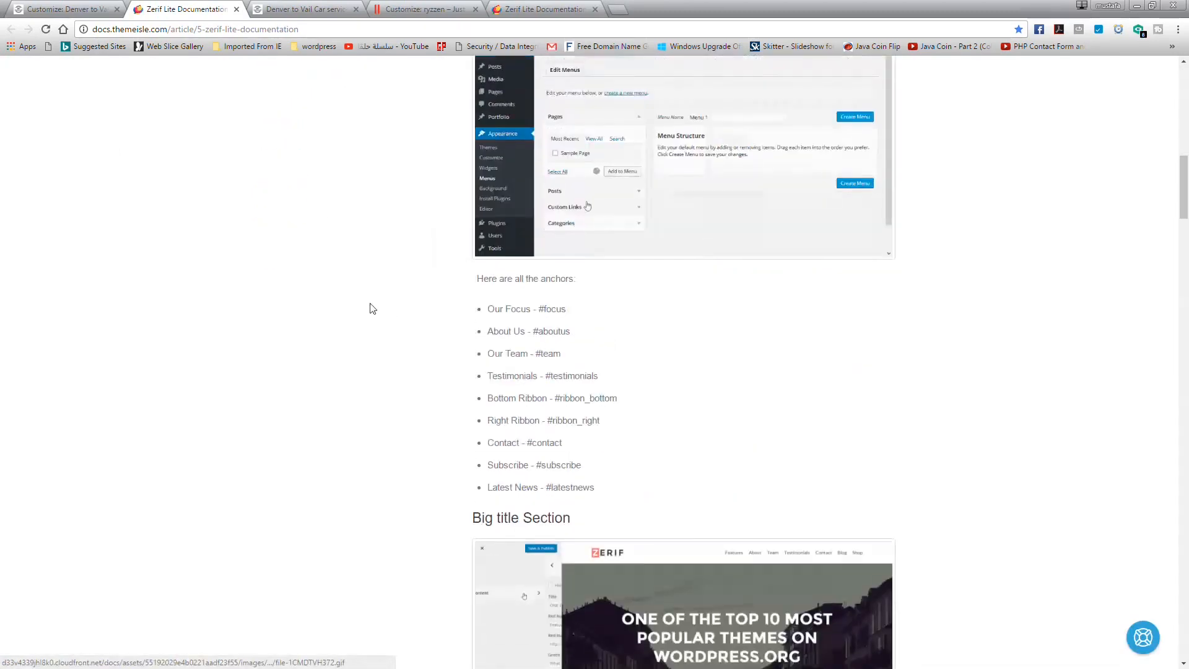
{"action": "left_click_drag", "start_coordinate": [489, 309], "coordinate": [591, 482]}
{"action": "left_click", "coordinate": [738, 469]}
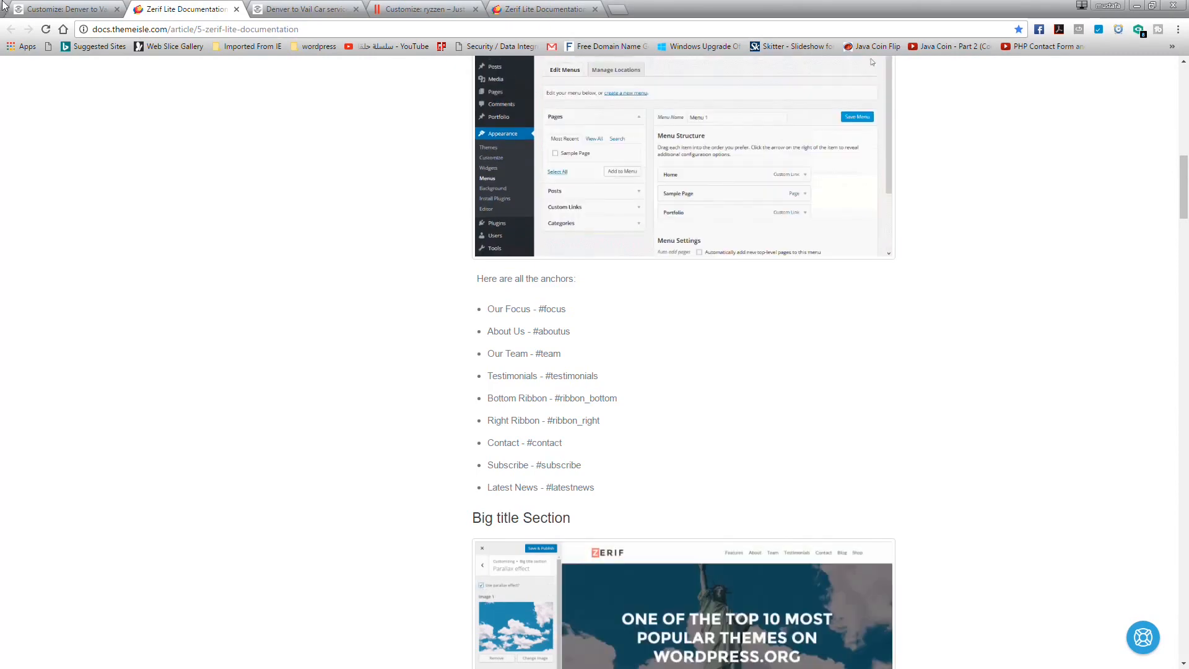
Go back to the start of the documentation, then return to the Silver Mountain Express customizer's section list.
{"action": "scroll", "coordinate": [858, 446], "scroll_direction": "up", "scroll_amount": 15}
{"action": "scroll", "coordinate": [860, 448], "scroll_direction": "up", "scroll_amount": 1}
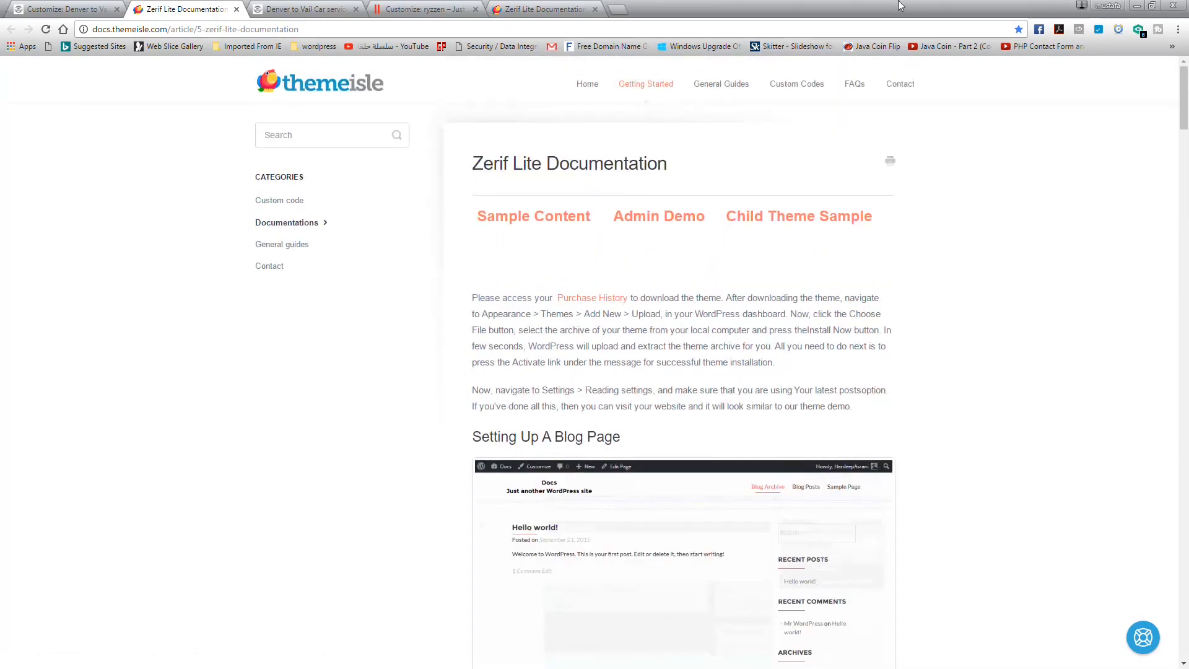
{"action": "left_click", "coordinate": [82, 8]}
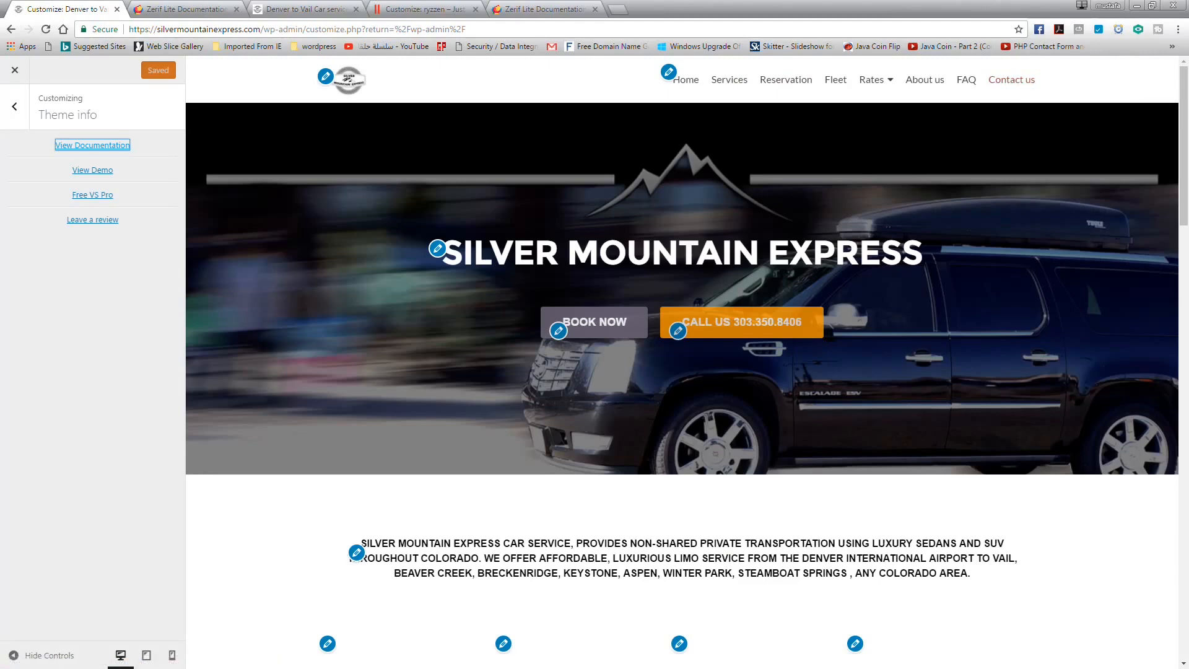
{"action": "left_click", "coordinate": [14, 106]}
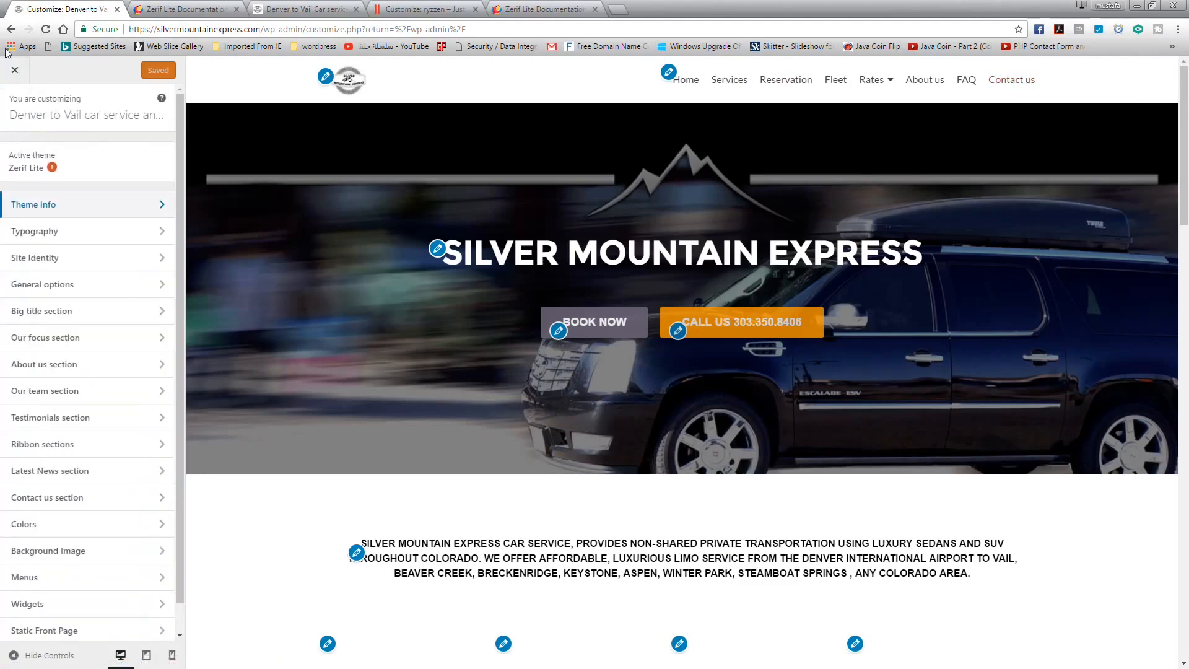
Leave the Silver Mountain Express customizer and open the site's menu editor to examine the Menu 1 structure.
{"action": "left_click", "coordinate": [14, 72]}
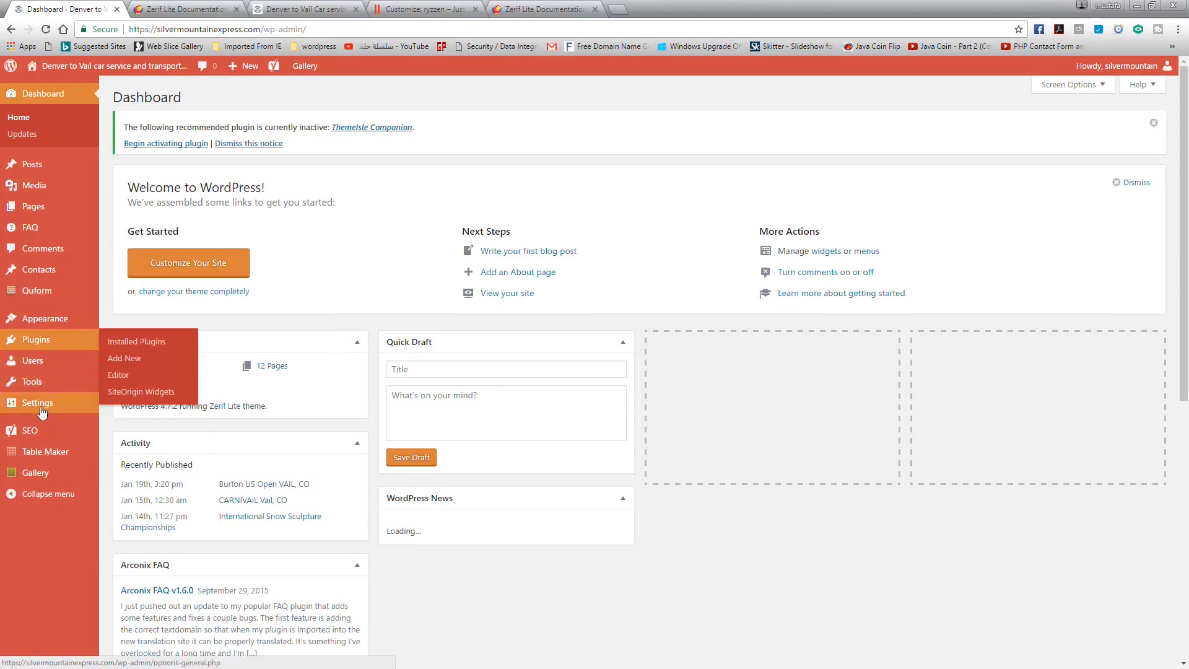
{"action": "left_click", "coordinate": [118, 370]}
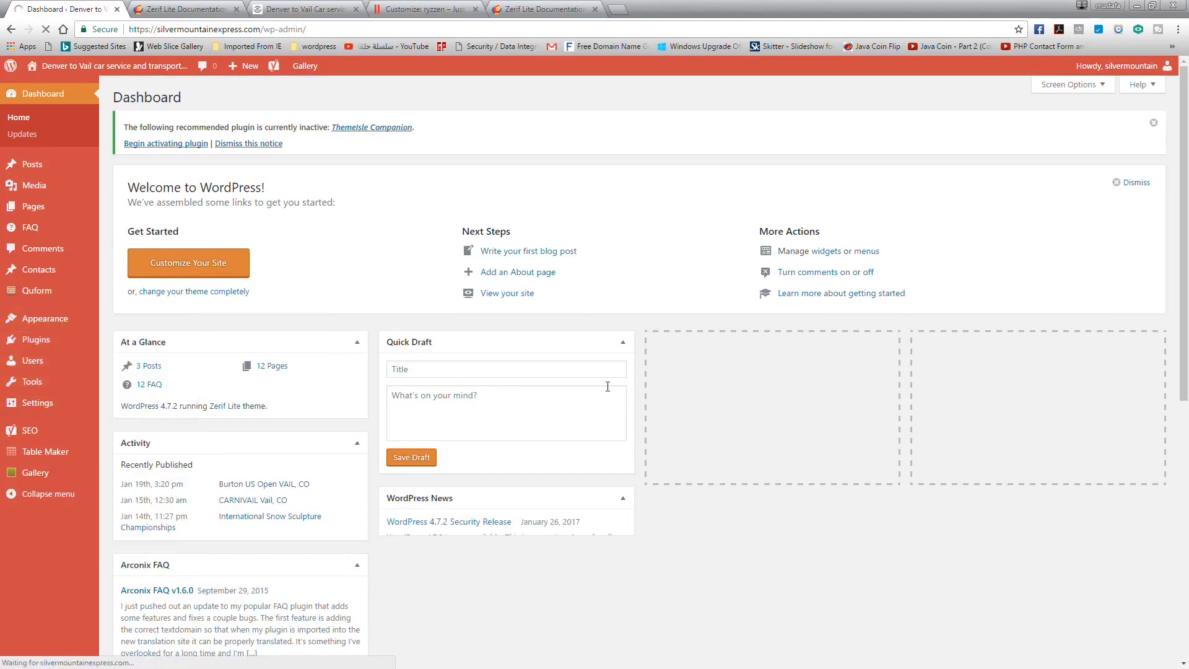
{"action": "scroll", "coordinate": [635, 424], "scroll_direction": "down", "scroll_amount": 1}
{"action": "scroll", "coordinate": [635, 424], "scroll_direction": "down", "scroll_amount": 3}
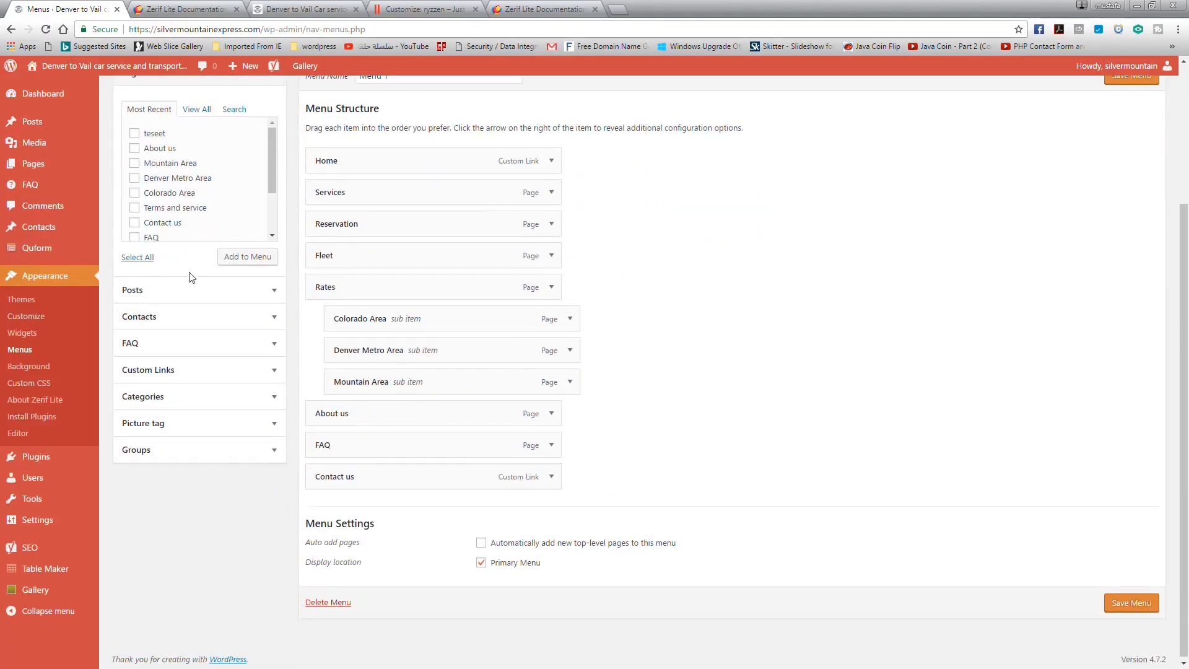
{"action": "scroll", "coordinate": [255, 485], "scroll_direction": "down", "scroll_amount": 1}
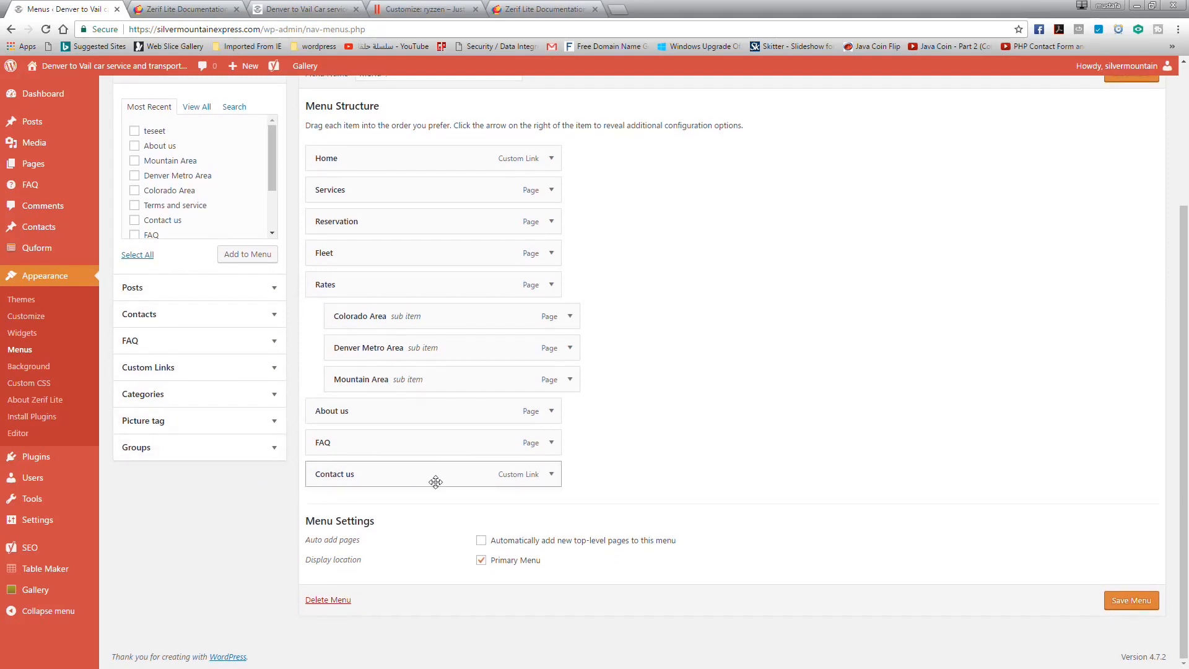
Expand the Contact us custom link in Menu 1 and examine its URL with the section anchor.
{"action": "left_click", "coordinate": [551, 475]}
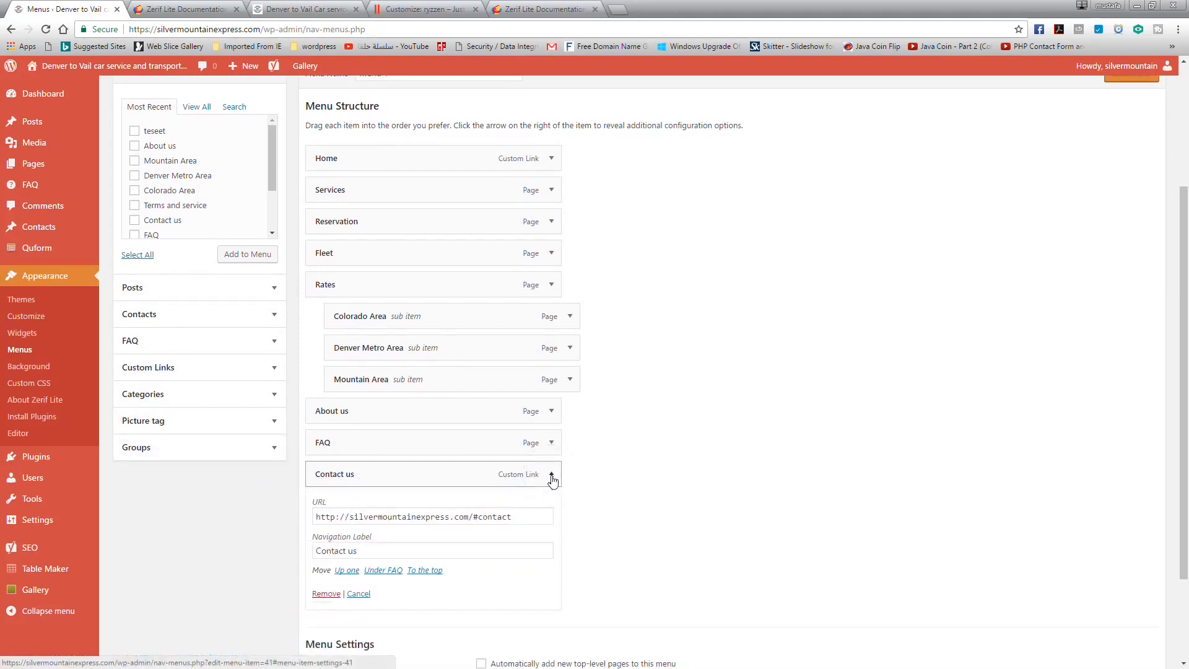
{"action": "left_click", "coordinate": [475, 516]}
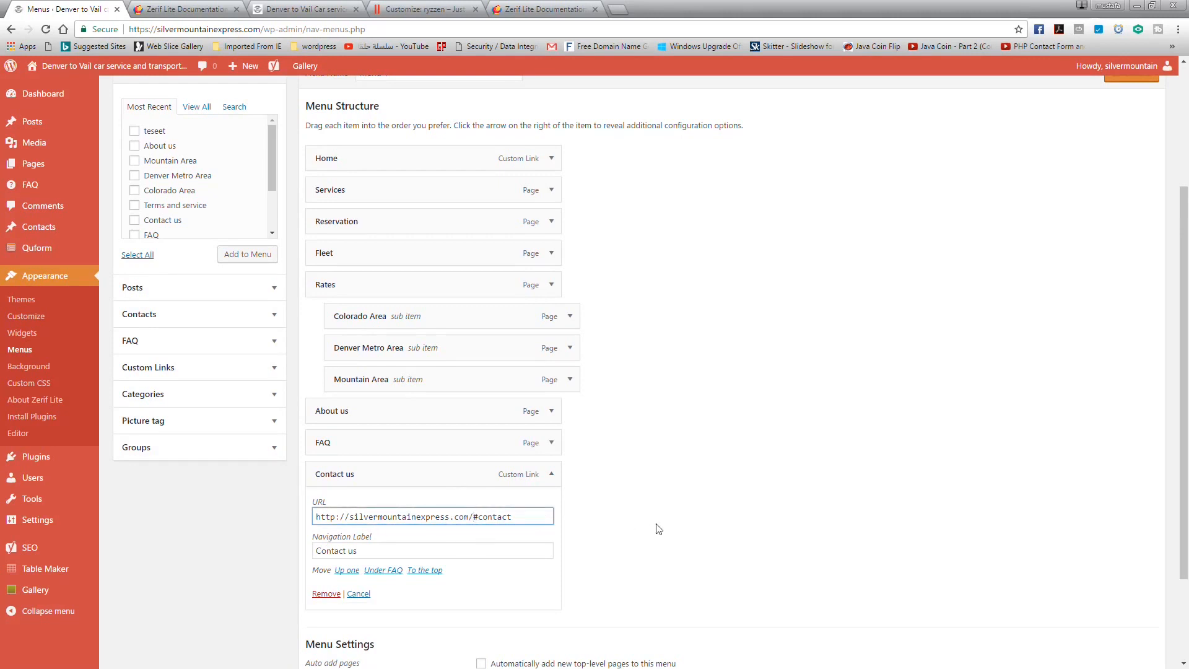
{"action": "scroll", "coordinate": [658, 528], "scroll_direction": "down", "scroll_amount": 2}
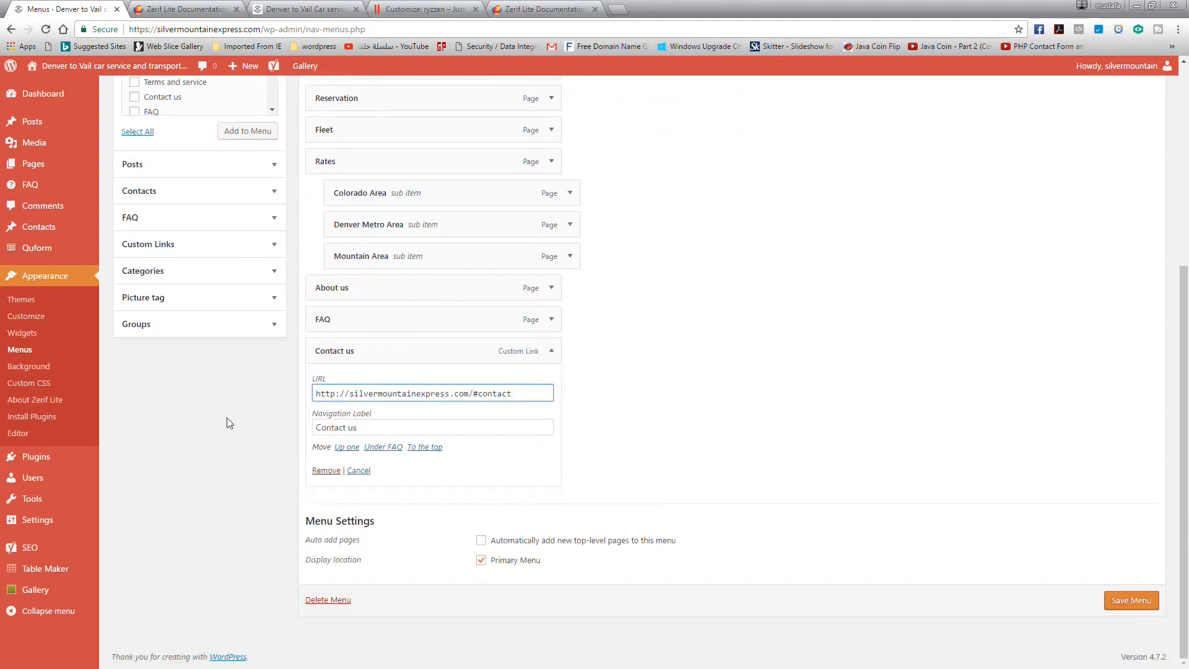
Look over the sources for new menu items, expanding and collapsing the list of posts.
{"action": "scroll", "coordinate": [204, 446], "scroll_direction": "up", "scroll_amount": 5}
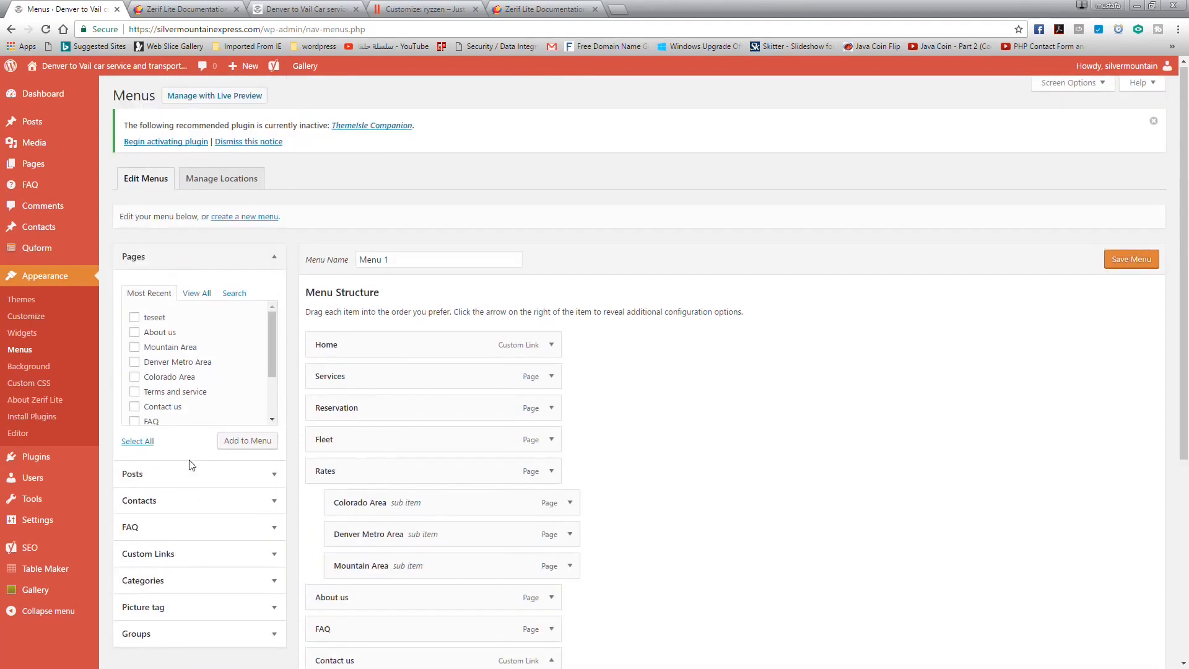
{"action": "left_click", "coordinate": [274, 474]}
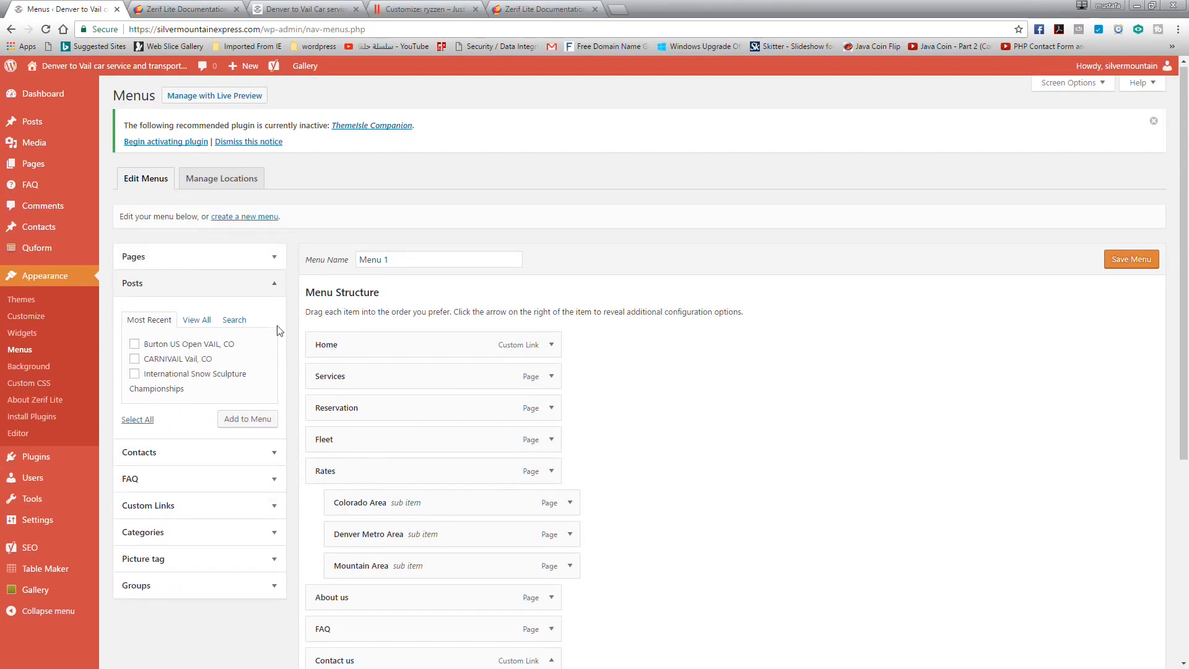
{"action": "left_click", "coordinate": [274, 283]}
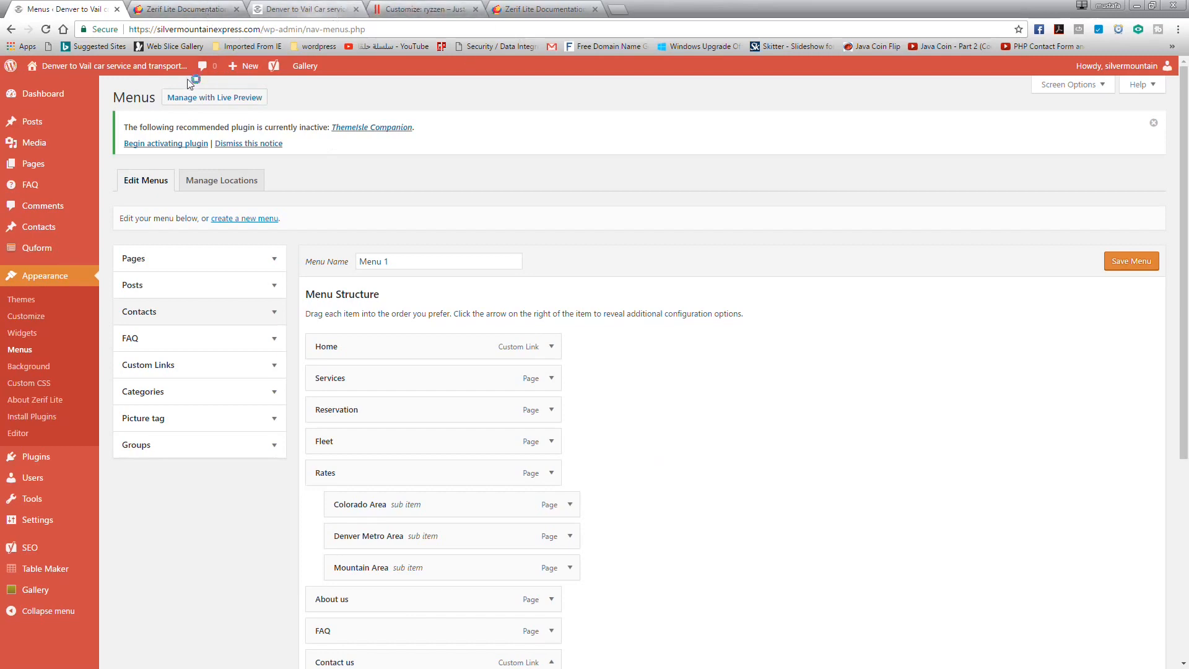
Switch to the ryzzen site's customizer and go back from the theme info to its section list.
{"action": "left_click", "coordinate": [399, 8]}
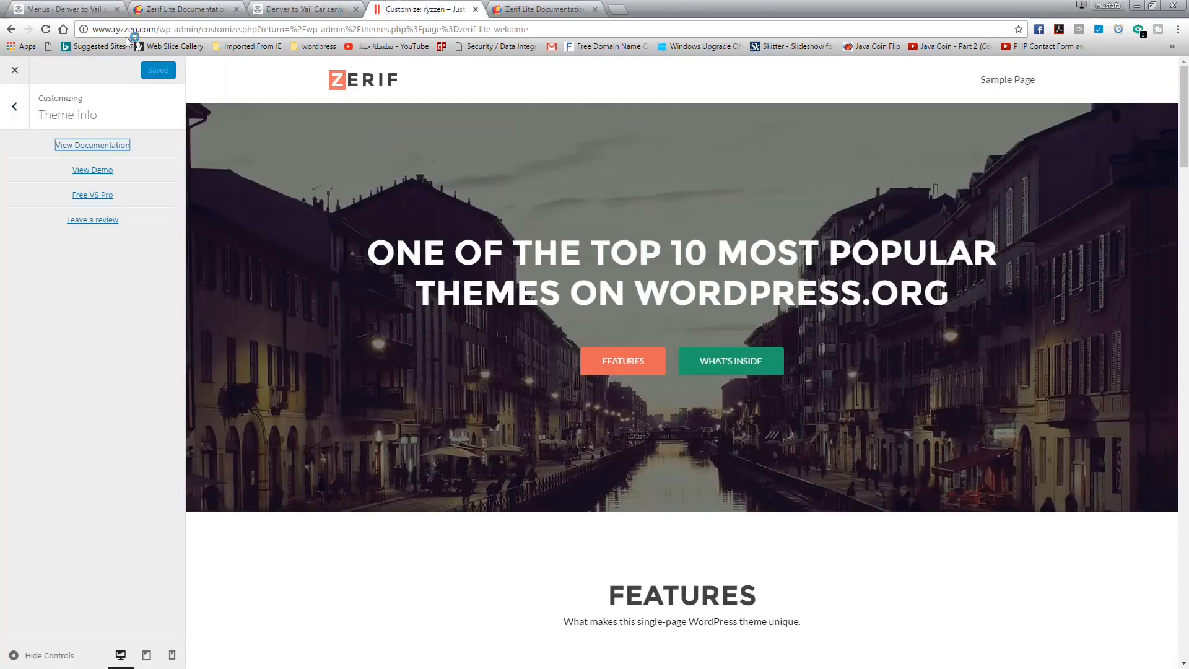
{"action": "left_click", "coordinate": [68, 10]}
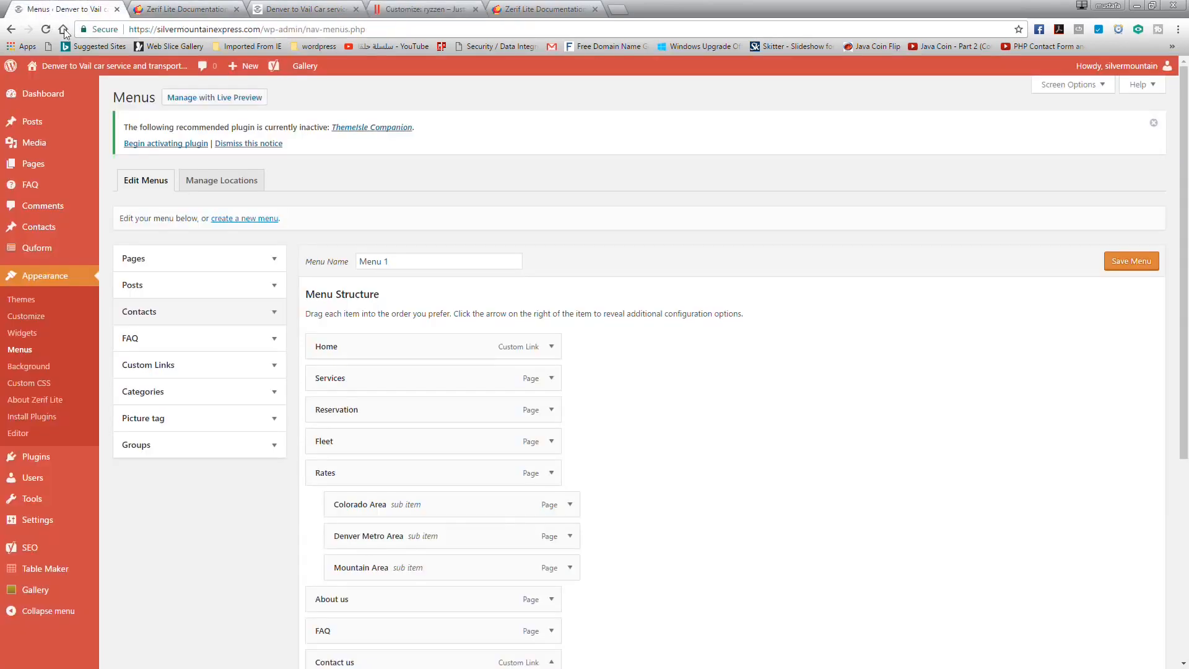
{"action": "left_click", "coordinate": [375, 7]}
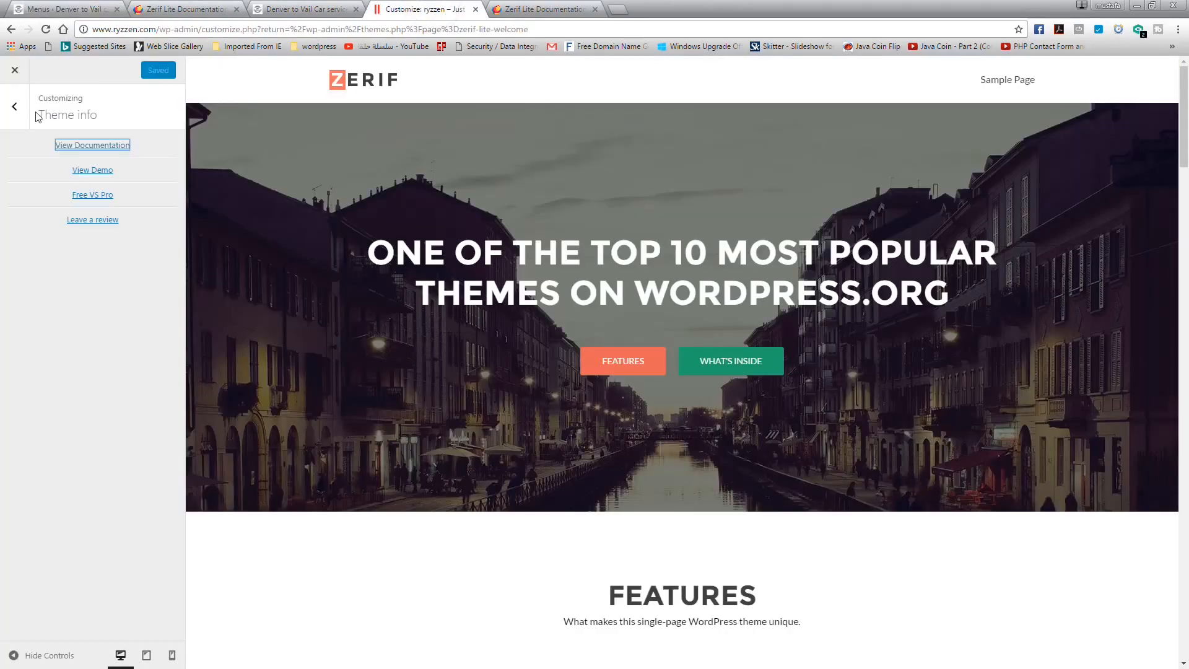
{"action": "left_click", "coordinate": [17, 107]}
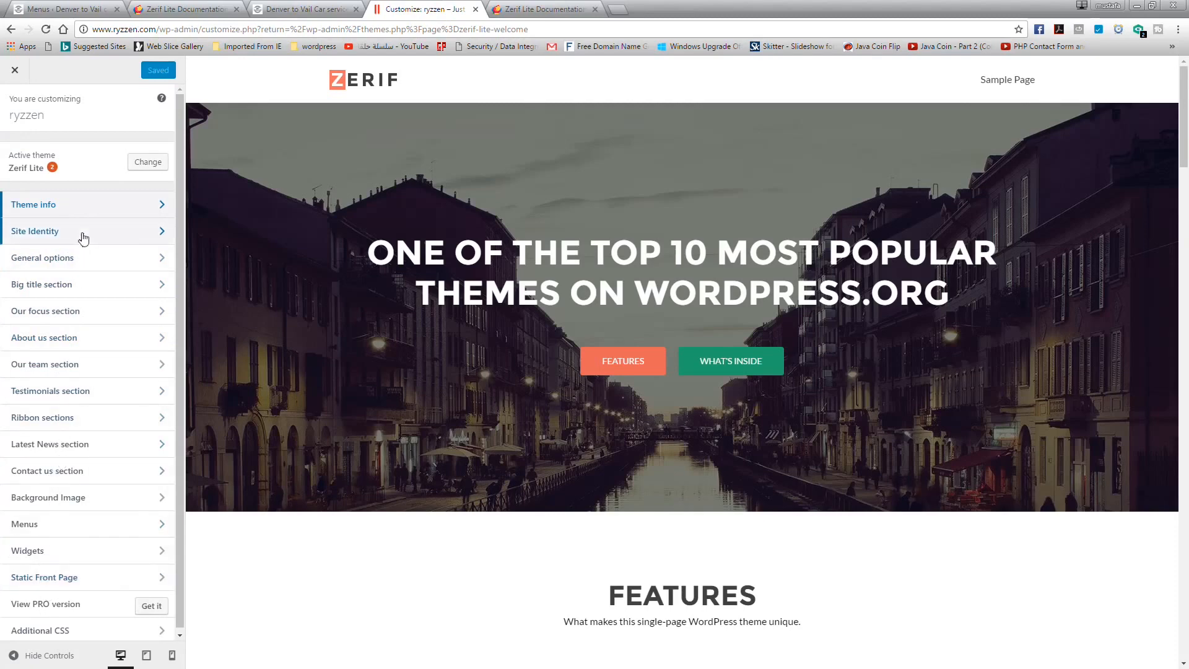
Reopen the Silver Mountain Express customizer from its menu editor and review the front page's hero, introduction and service icons.
{"action": "left_click", "coordinate": [68, 8]}
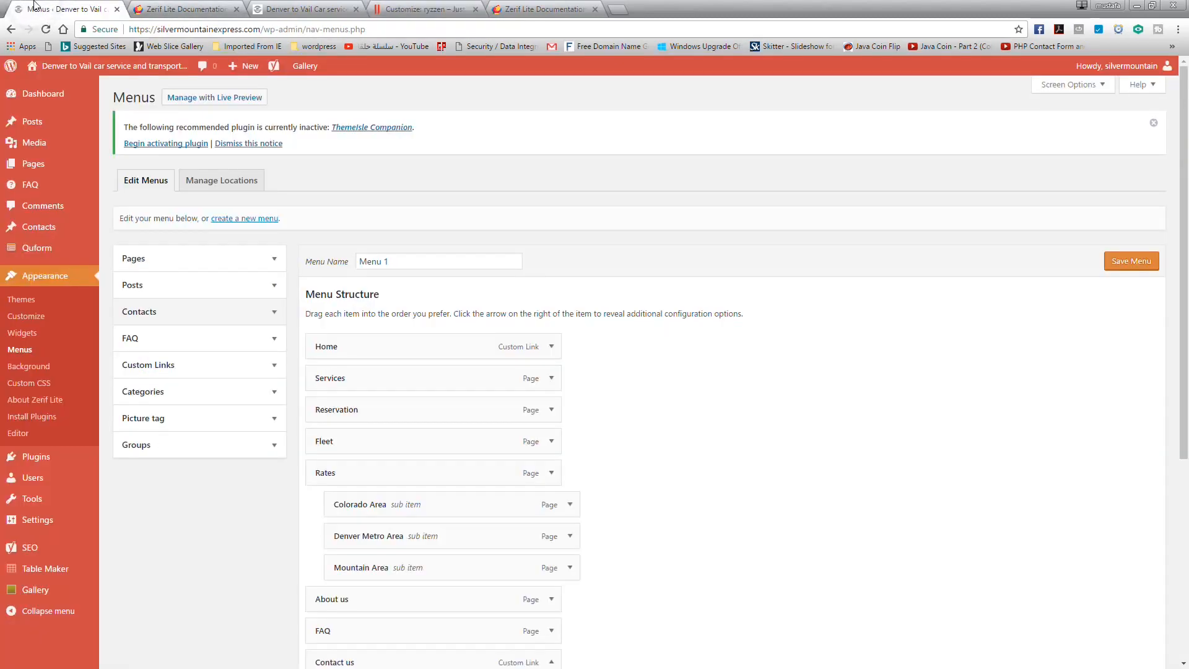
{"action": "left_click", "coordinate": [36, 316]}
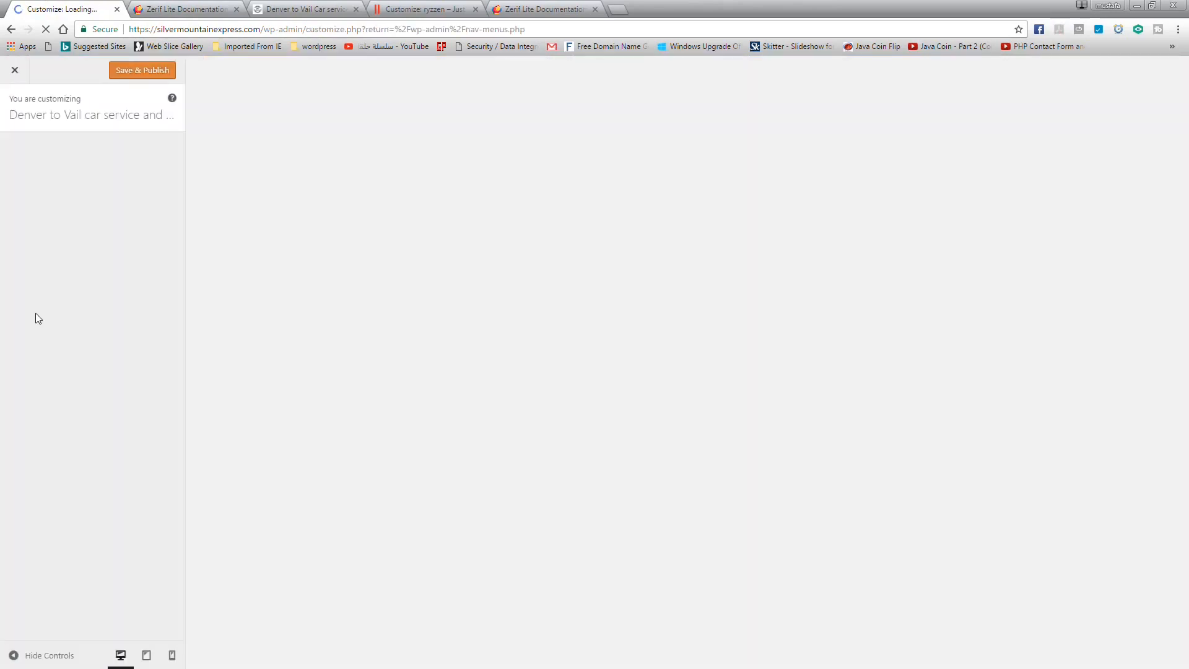
{"action": "left_click", "coordinate": [421, 9]}
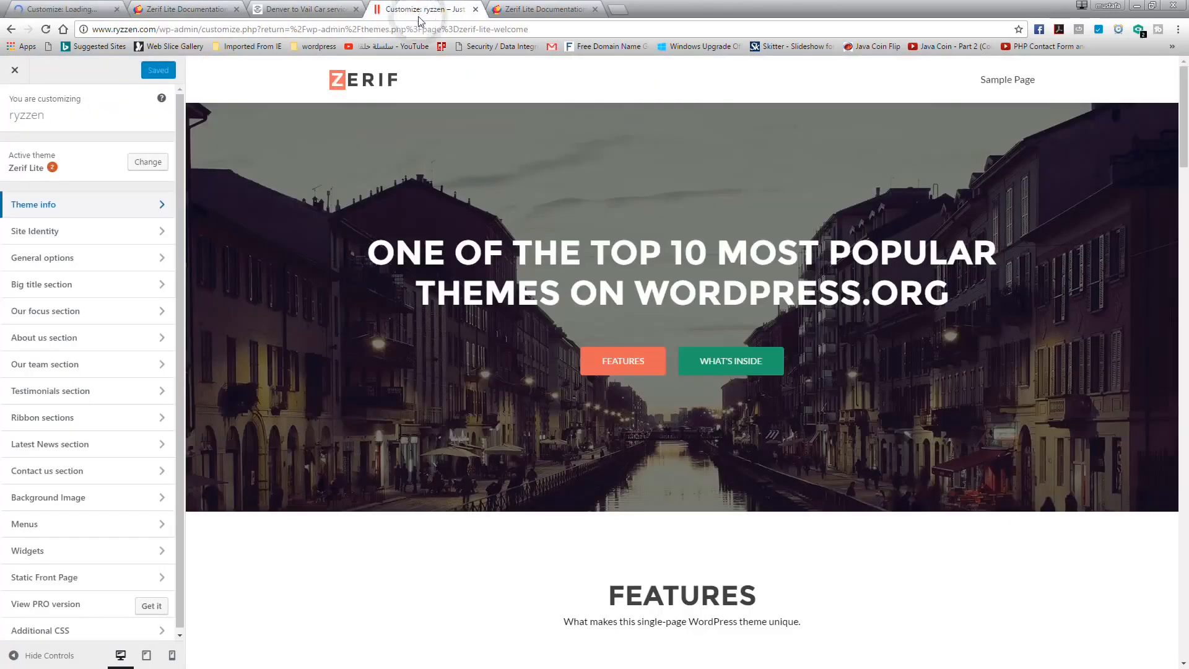
{"action": "left_click", "coordinate": [62, 9]}
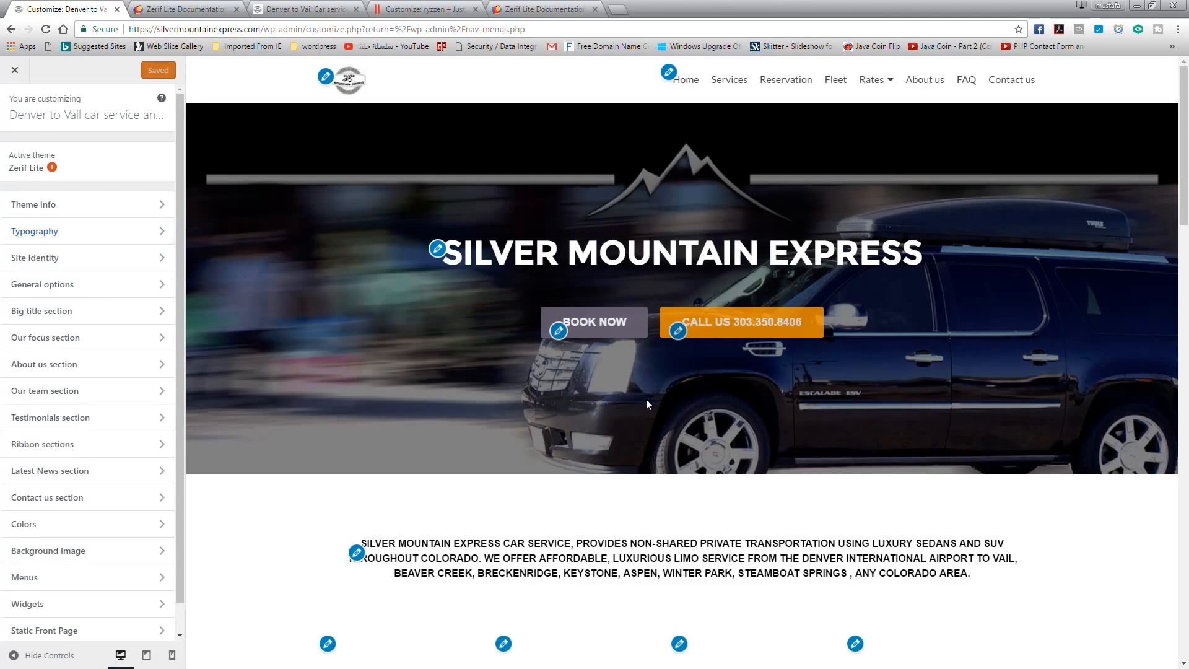
{"action": "scroll", "coordinate": [582, 487], "scroll_direction": "down", "scroll_amount": 2}
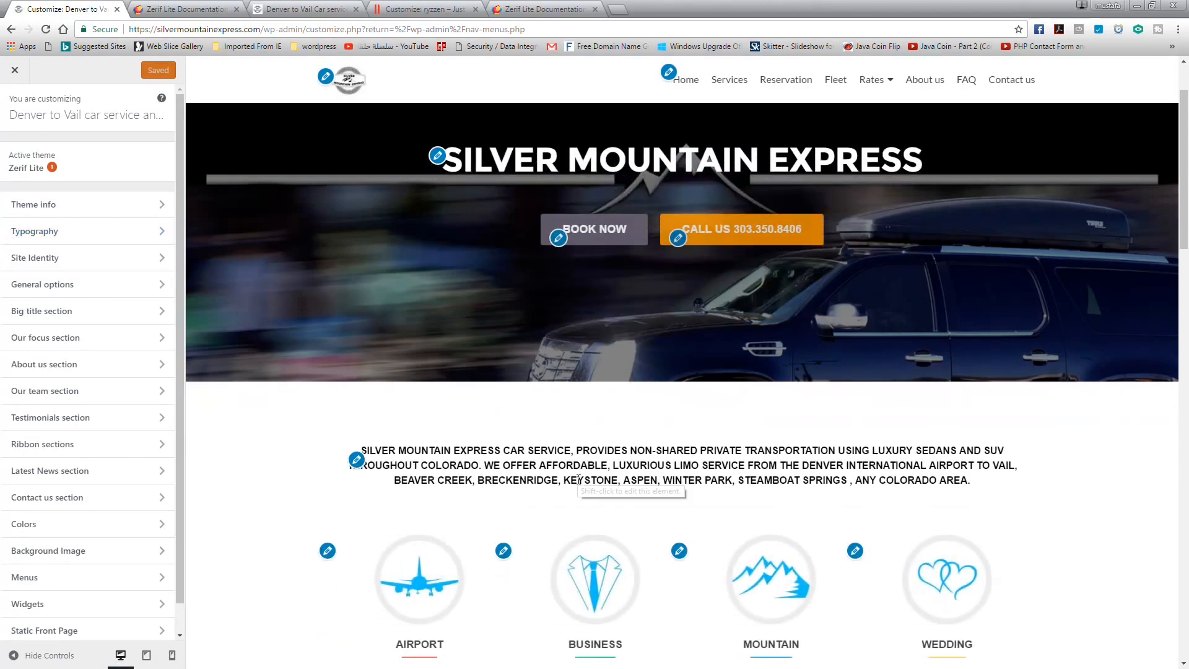
{"action": "scroll", "coordinate": [593, 471], "scroll_direction": "down", "scroll_amount": 3}
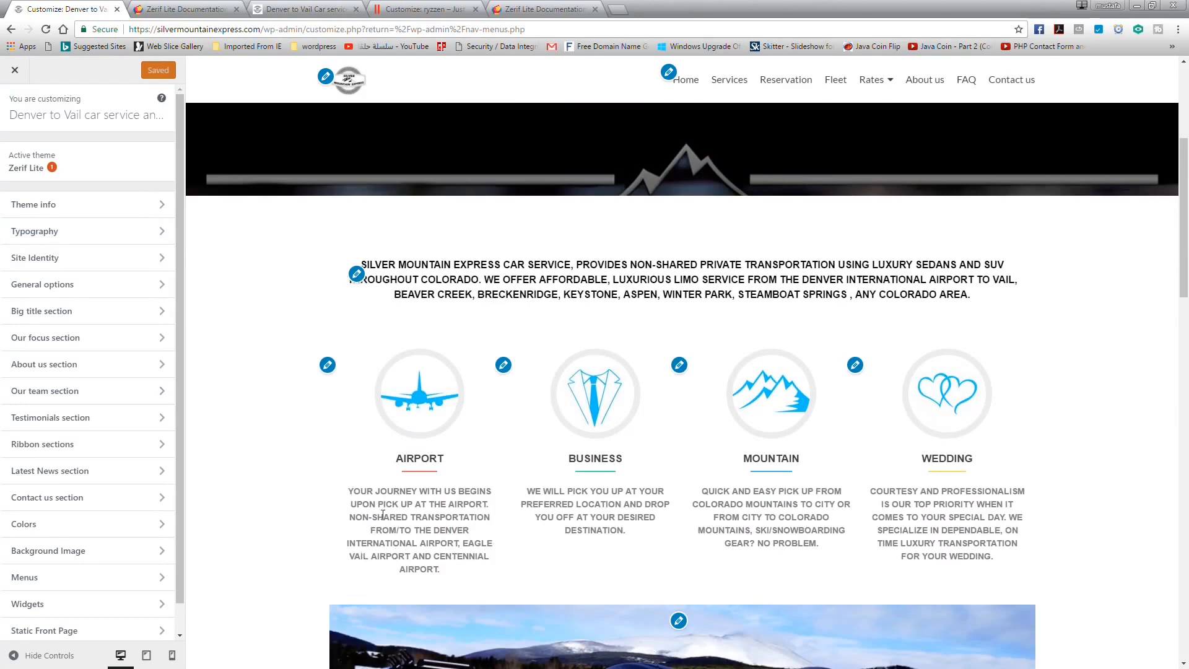
{"action": "scroll", "coordinate": [685, 351], "scroll_direction": "up", "scroll_amount": 5}
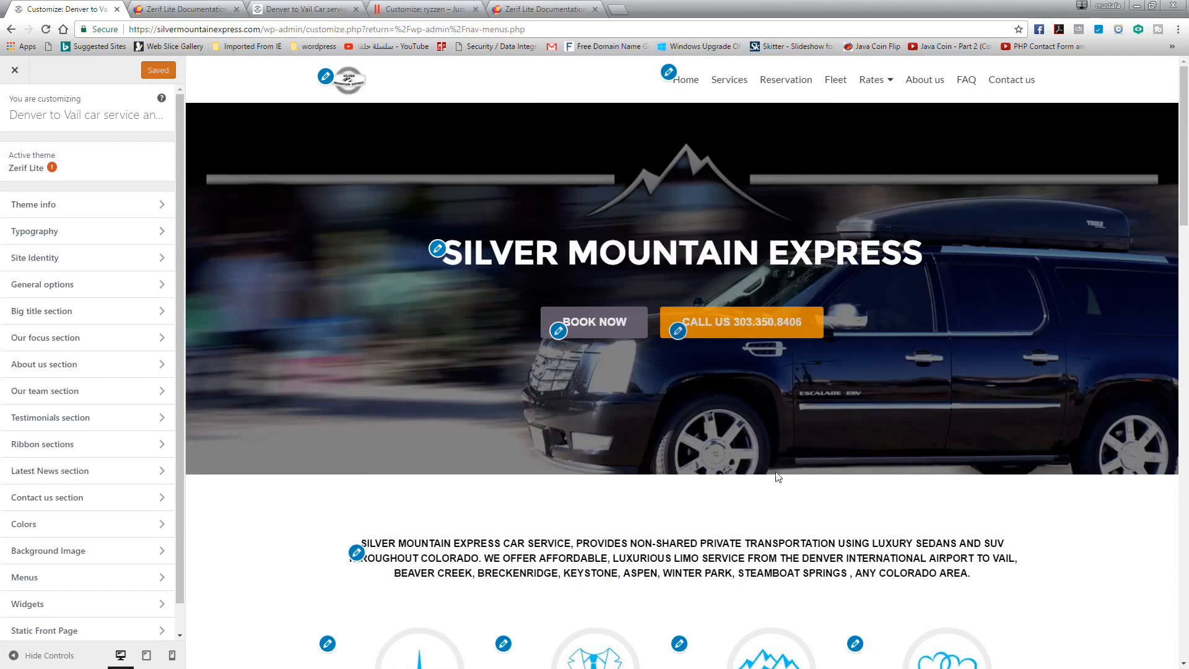
Examine the paragraph font options under the default typography settings, then return to the customizer's section list.
{"action": "left_click", "coordinate": [38, 234]}
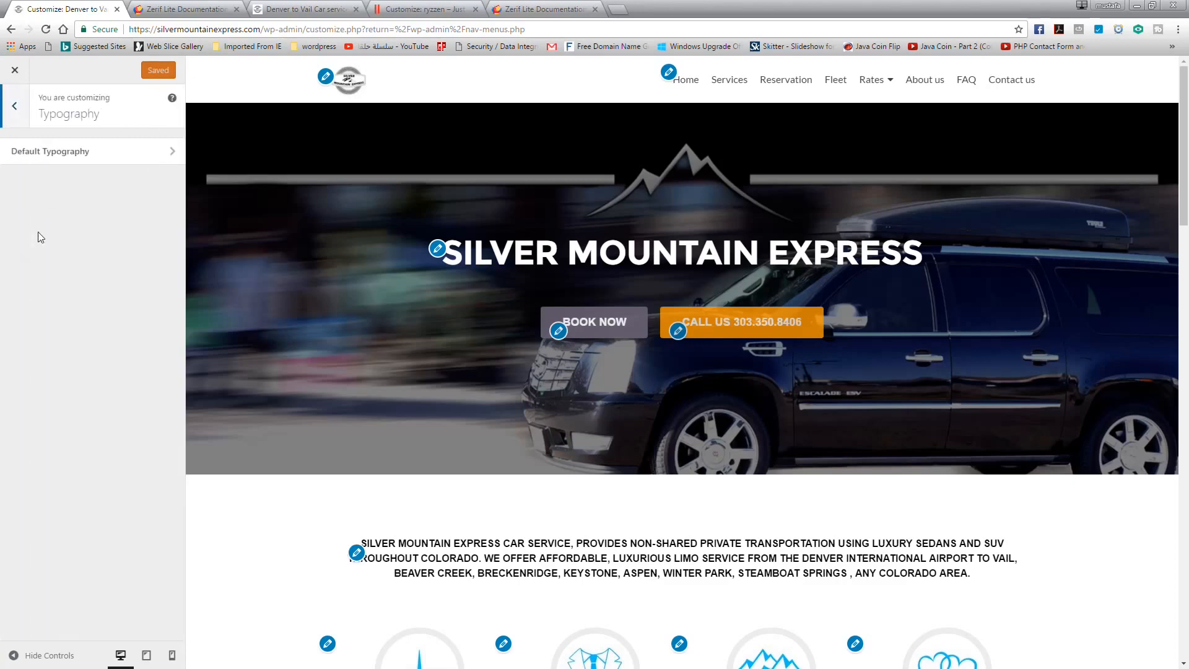
{"action": "left_click", "coordinate": [52, 154]}
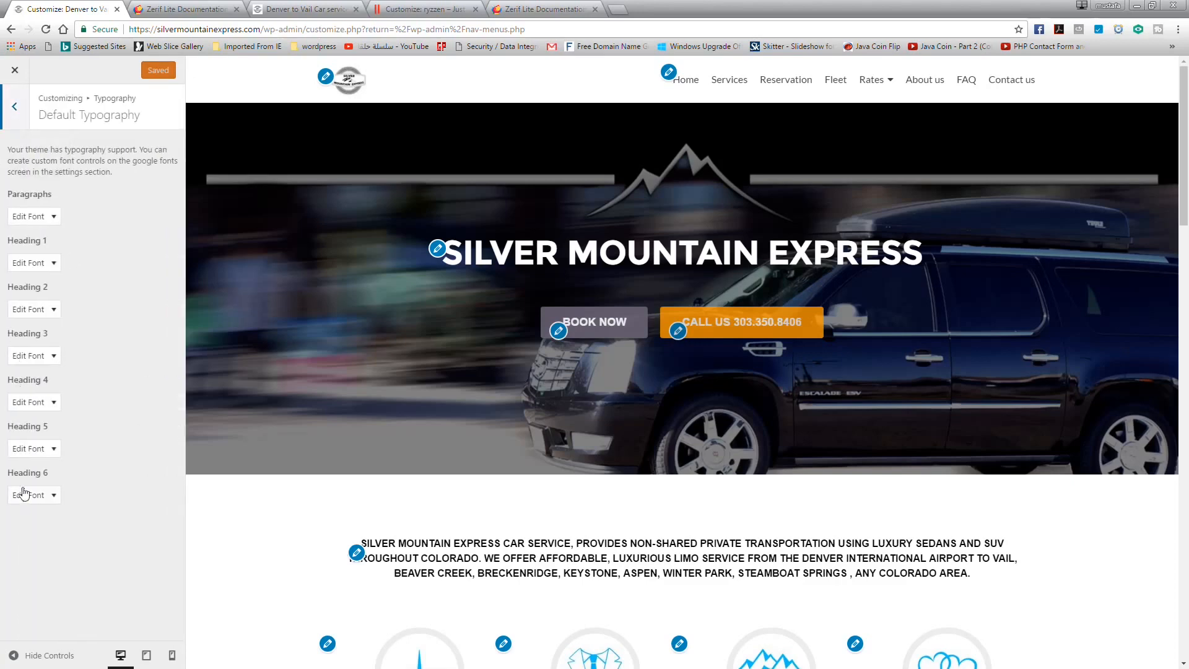
{"action": "left_click", "coordinate": [48, 217]}
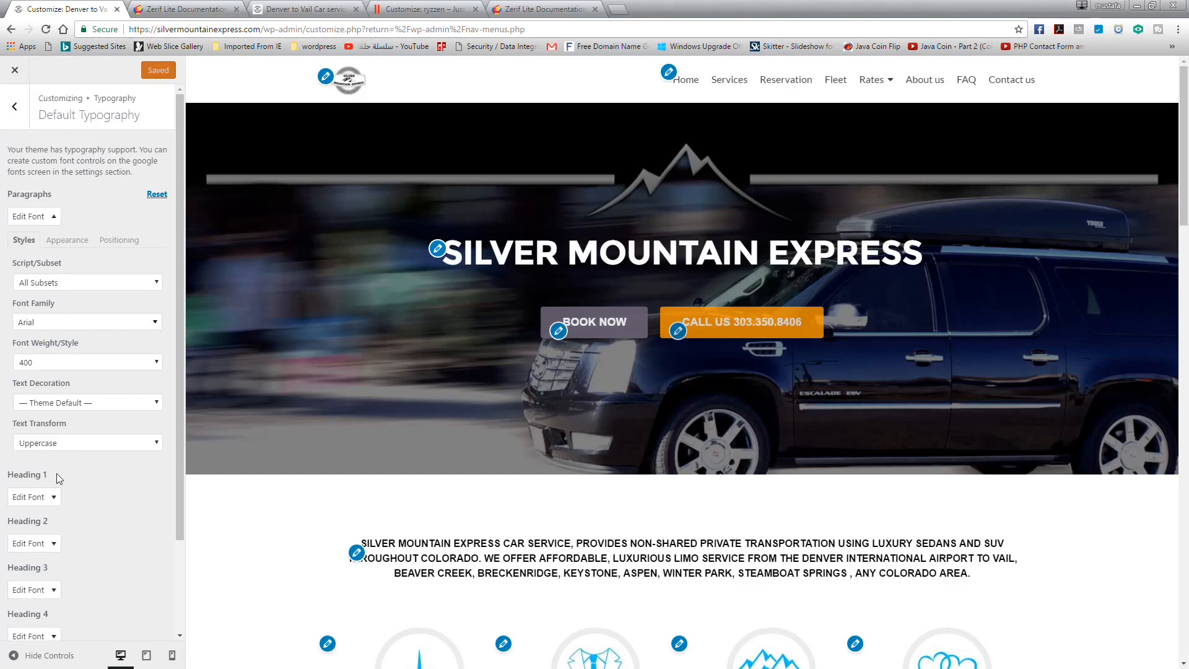
{"action": "left_click", "coordinate": [22, 124]}
{"action": "left_click", "coordinate": [22, 123]}
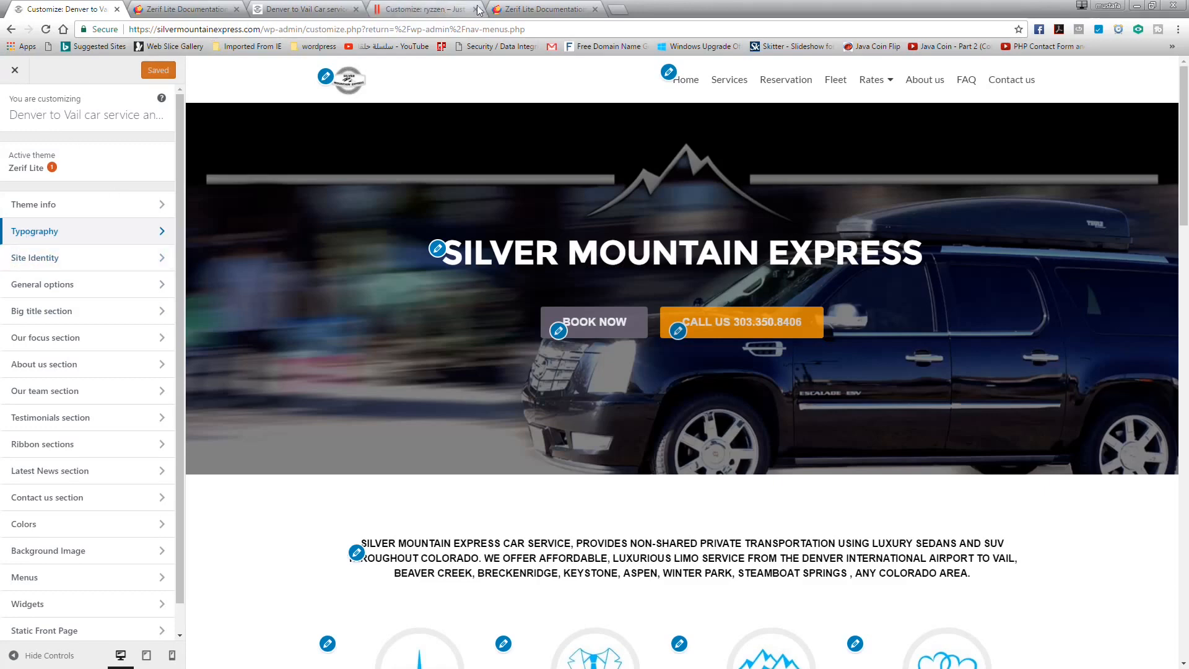
Switch to the ryzzen customizer and review its front-page preview through the team section, ending back at the hero area.
{"action": "left_click", "coordinate": [515, 10]}
{"action": "left_click", "coordinate": [426, 10]}
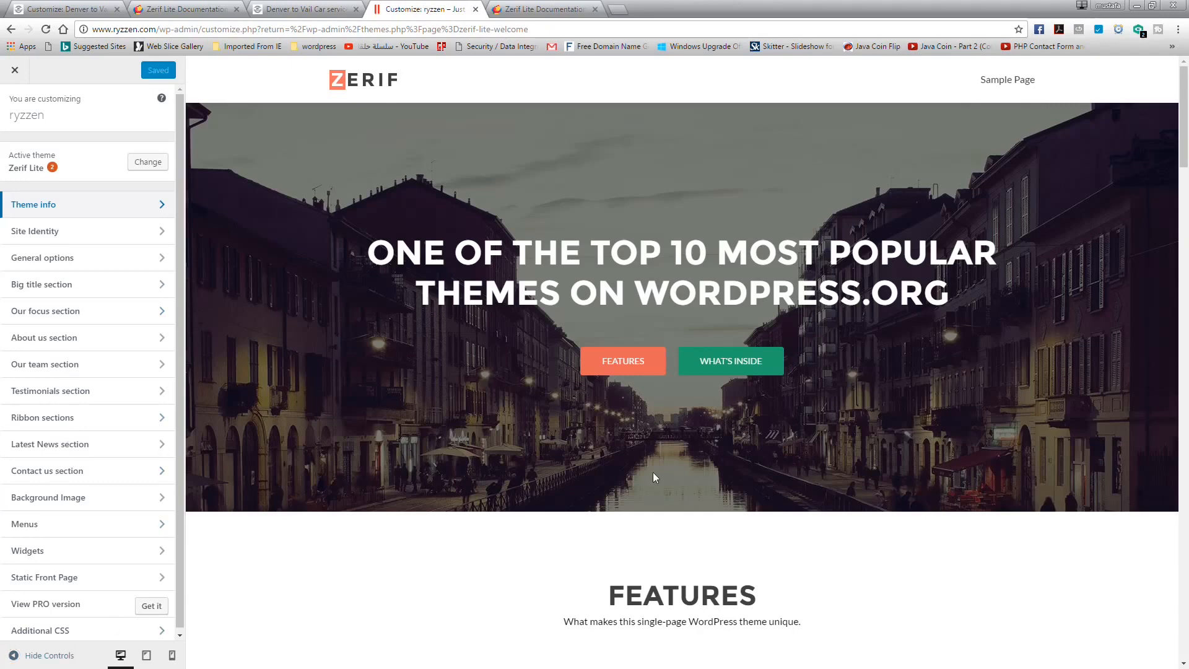
{"action": "scroll", "coordinate": [626, 534], "scroll_direction": "down", "scroll_amount": 3}
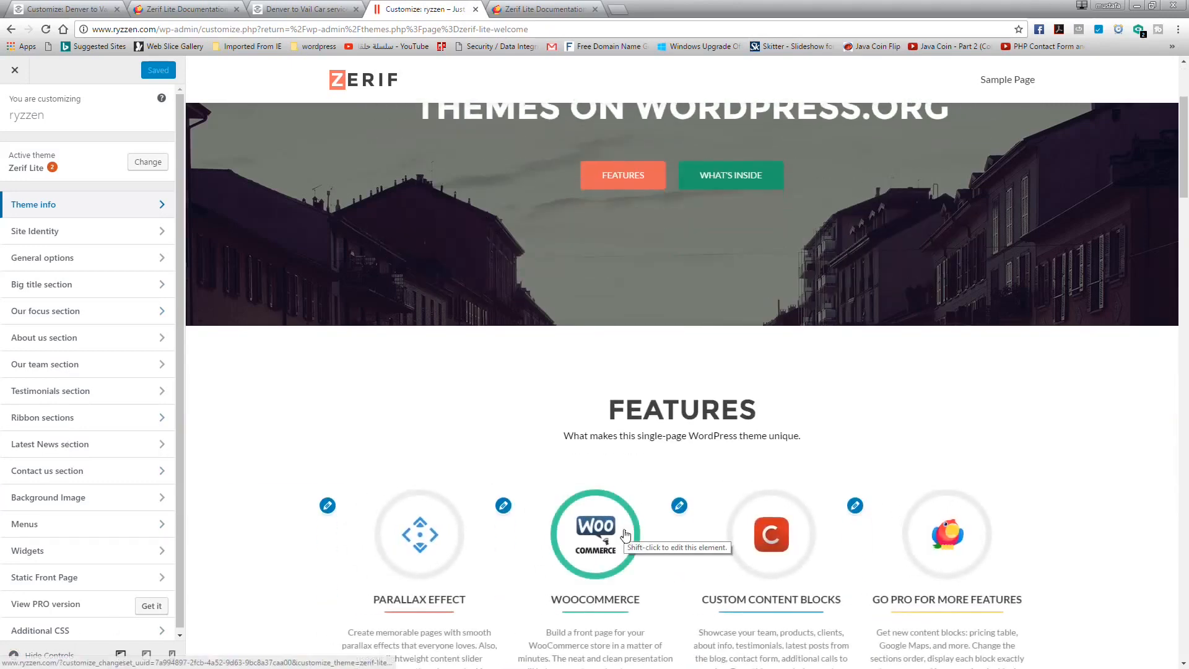
{"action": "scroll", "coordinate": [626, 534], "scroll_direction": "down", "scroll_amount": 3}
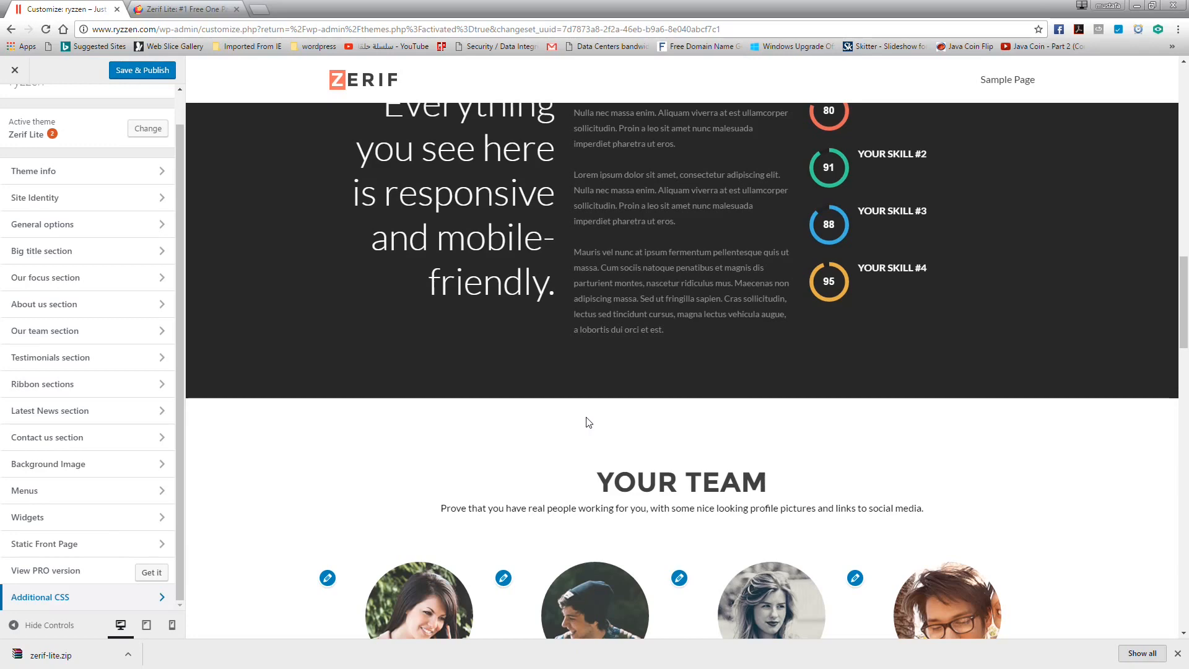
{"action": "scroll", "coordinate": [588, 422], "scroll_direction": "up", "scroll_amount": 15}
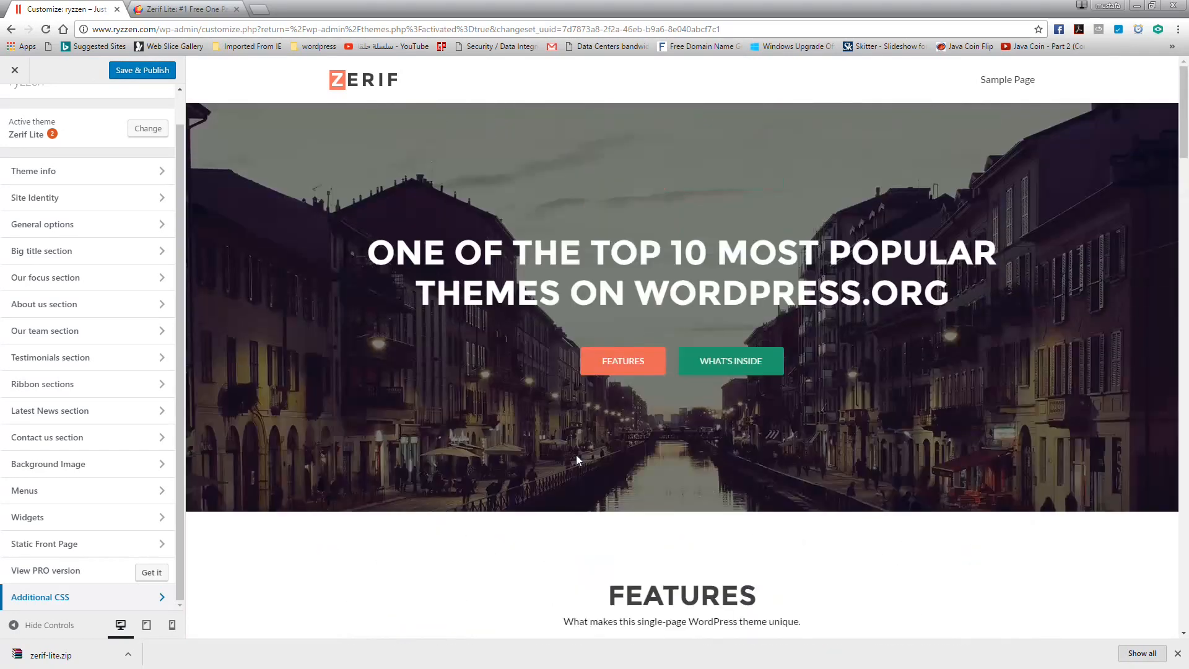